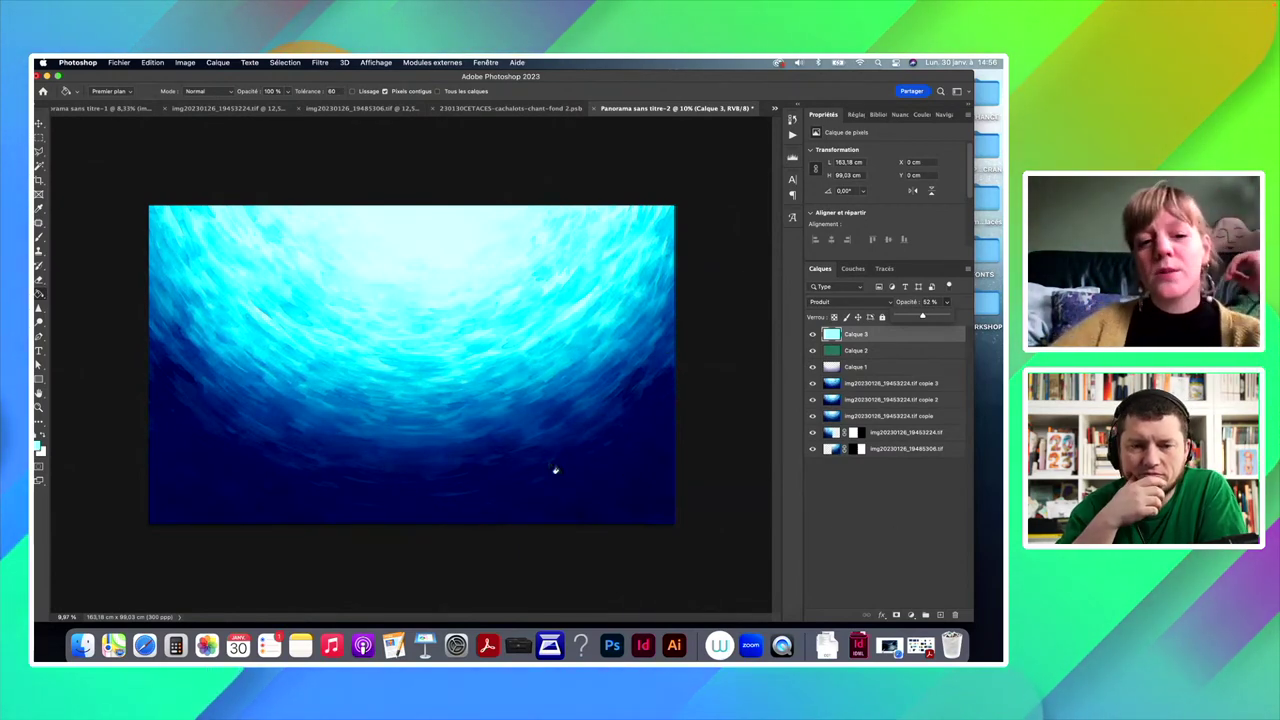
# Step: Open 230130CETACES-cachalots-chant-fond 2.psb from the VOL folder in Photoshop and copy its entire image
pyautogui.click(80, 645)
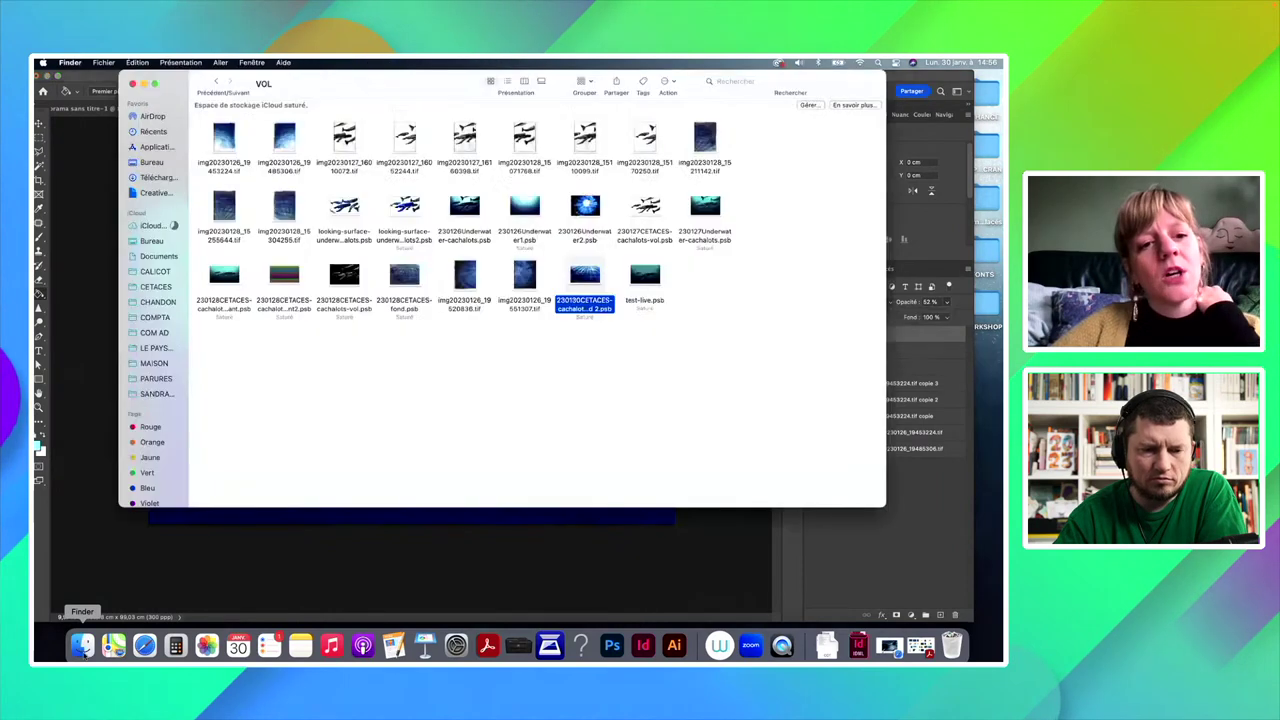
pyautogui.click(516, 358)
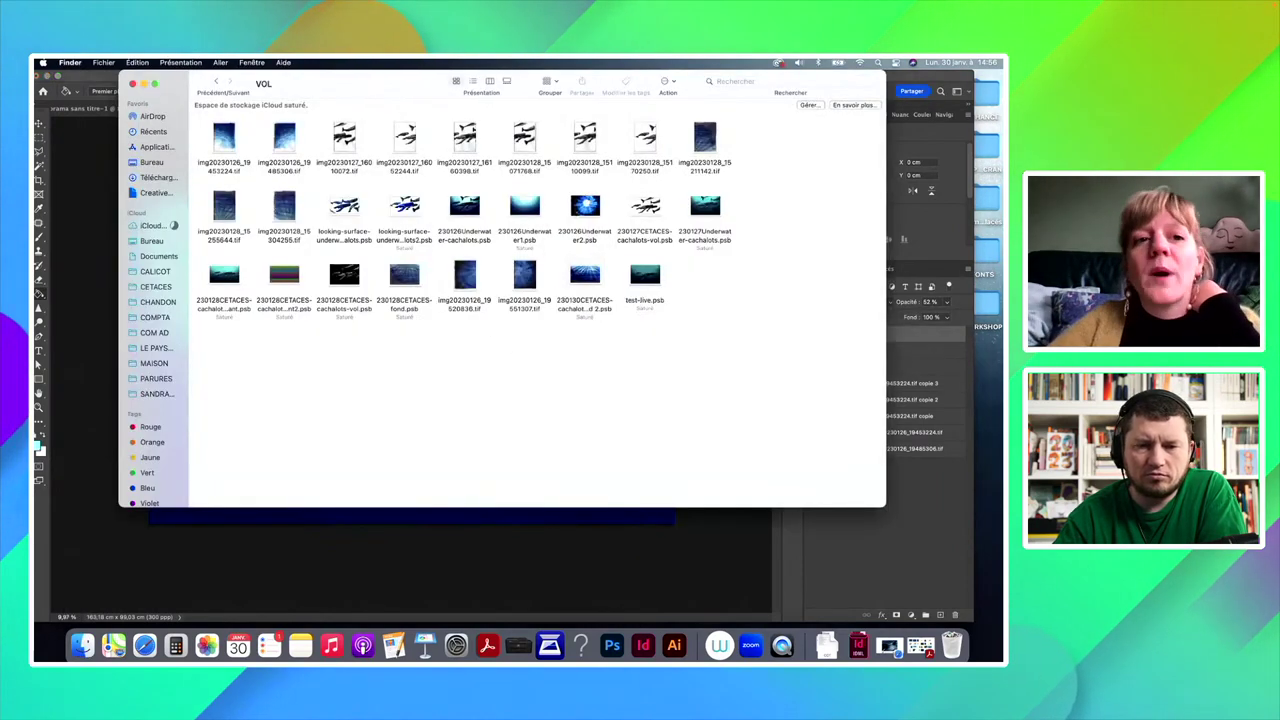
pyautogui.moveTo(330, 86); pyautogui.dragTo(416, 141)
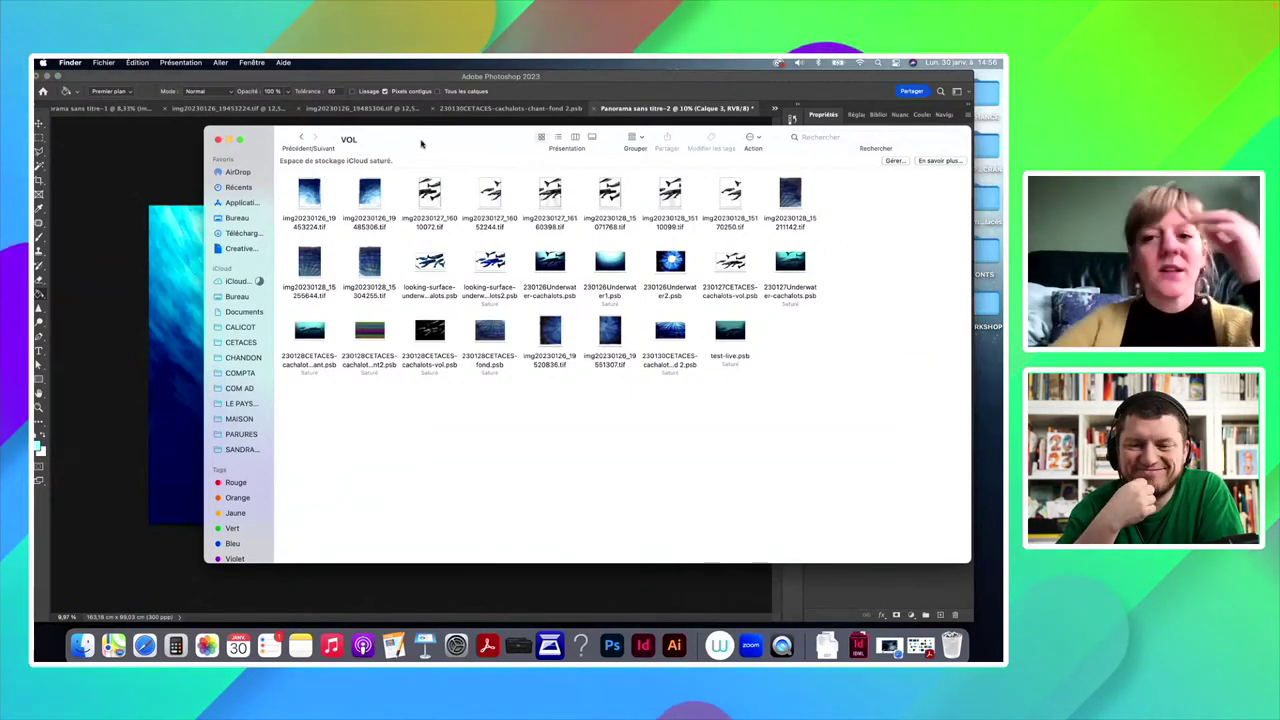
pyautogui.moveTo(421, 144); pyautogui.dragTo(468, 180)
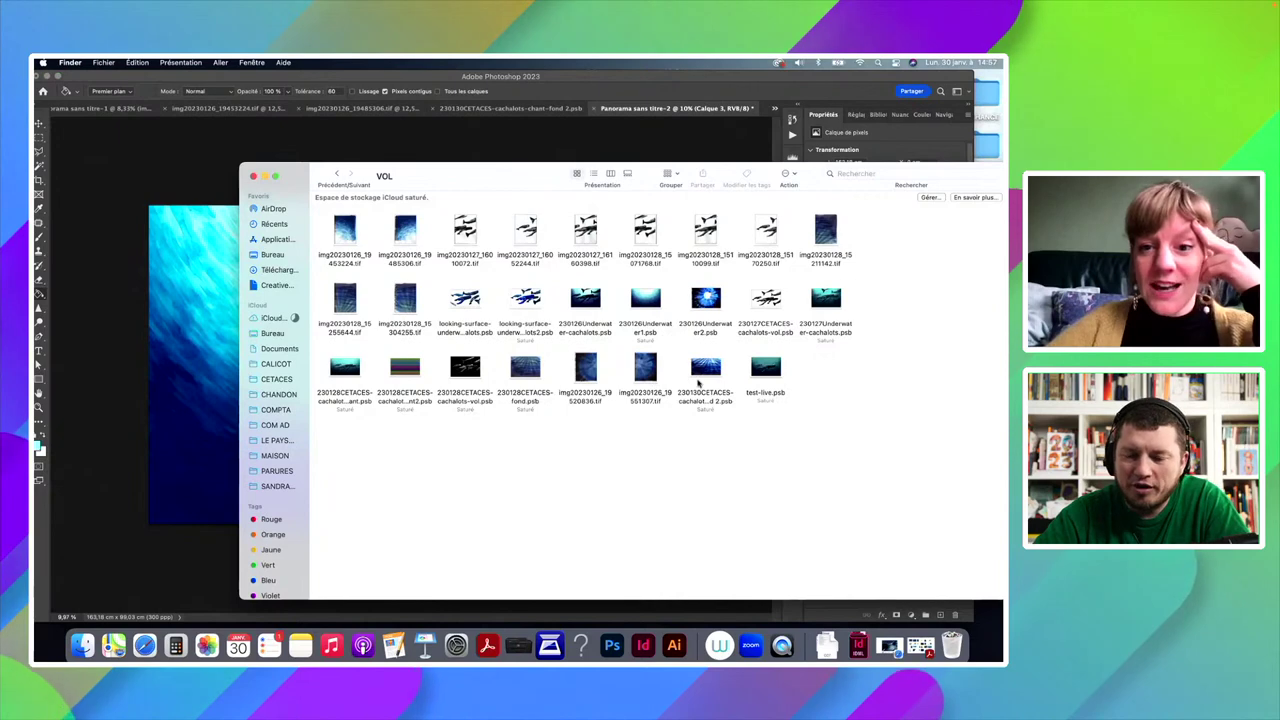
pyautogui.click(128, 388)
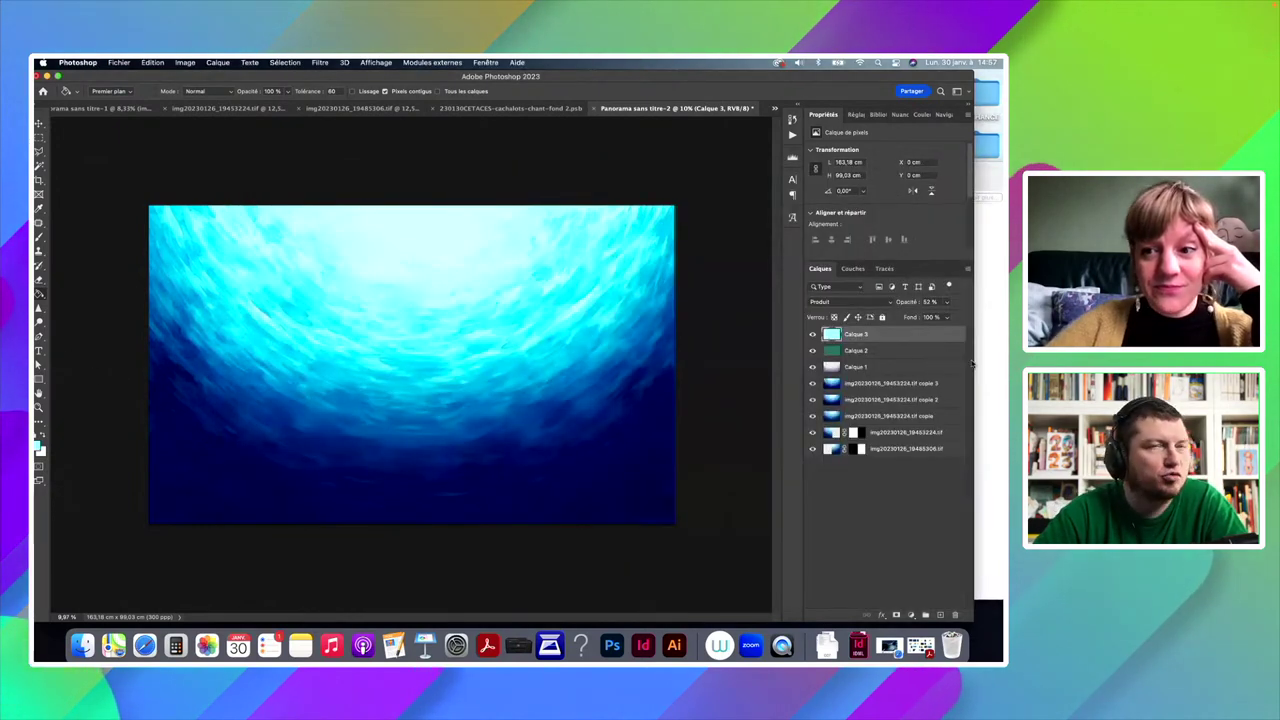
pyautogui.click(978, 364)
pyautogui.moveTo(706, 368); pyautogui.dragTo(612, 645)
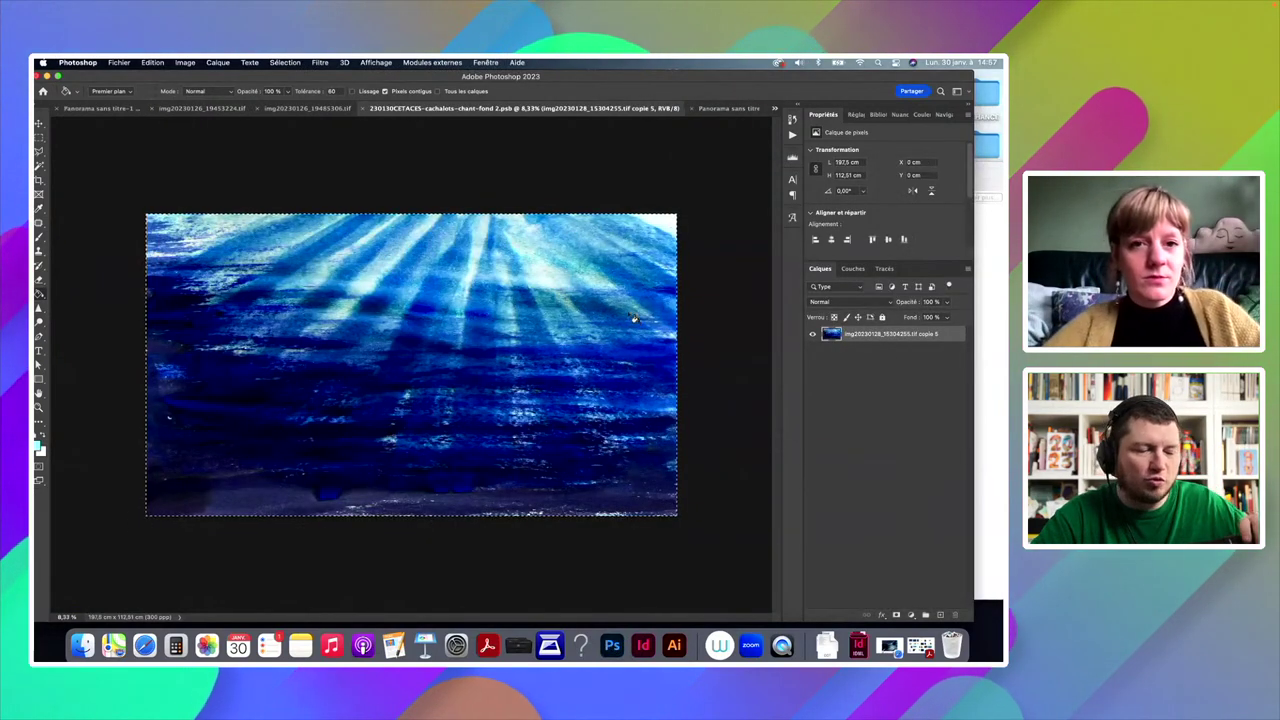
pyautogui.press('super+a')
# Step: Close the two watercolour scans img20230126_19485306.tif and img20230126_19453224.tif
pyautogui.click(305, 108)
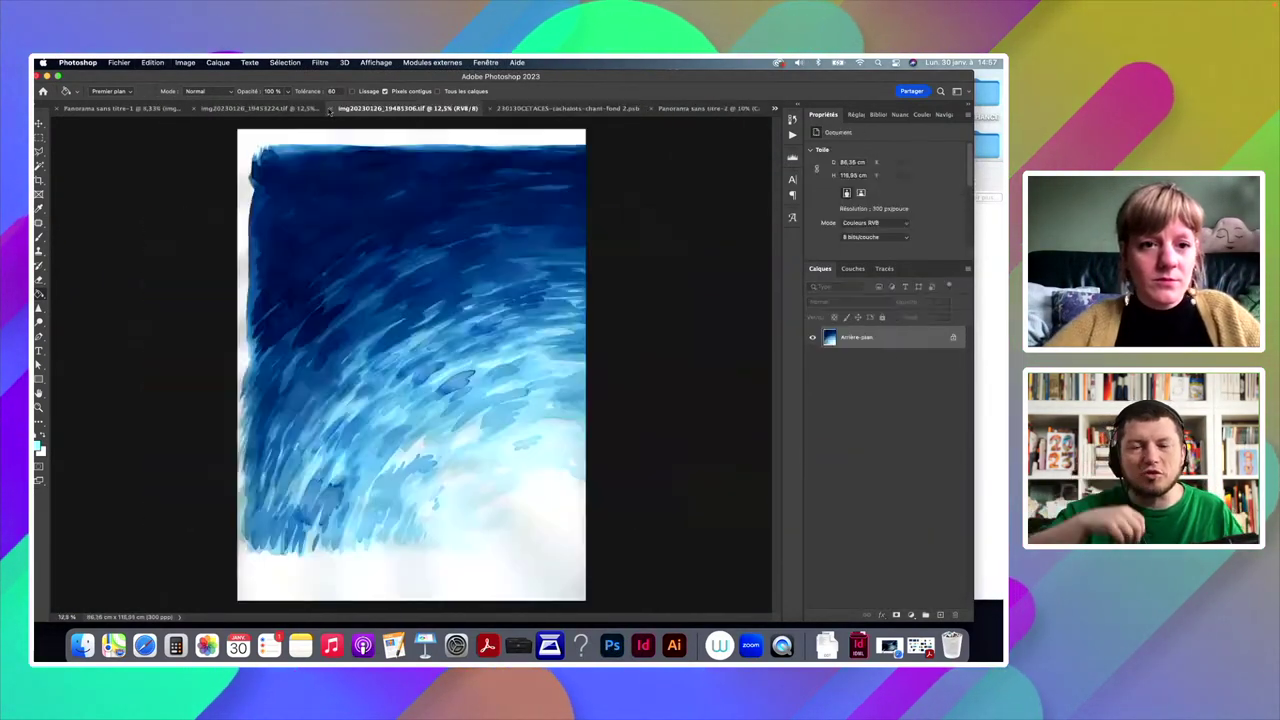
pyautogui.press('super+w')
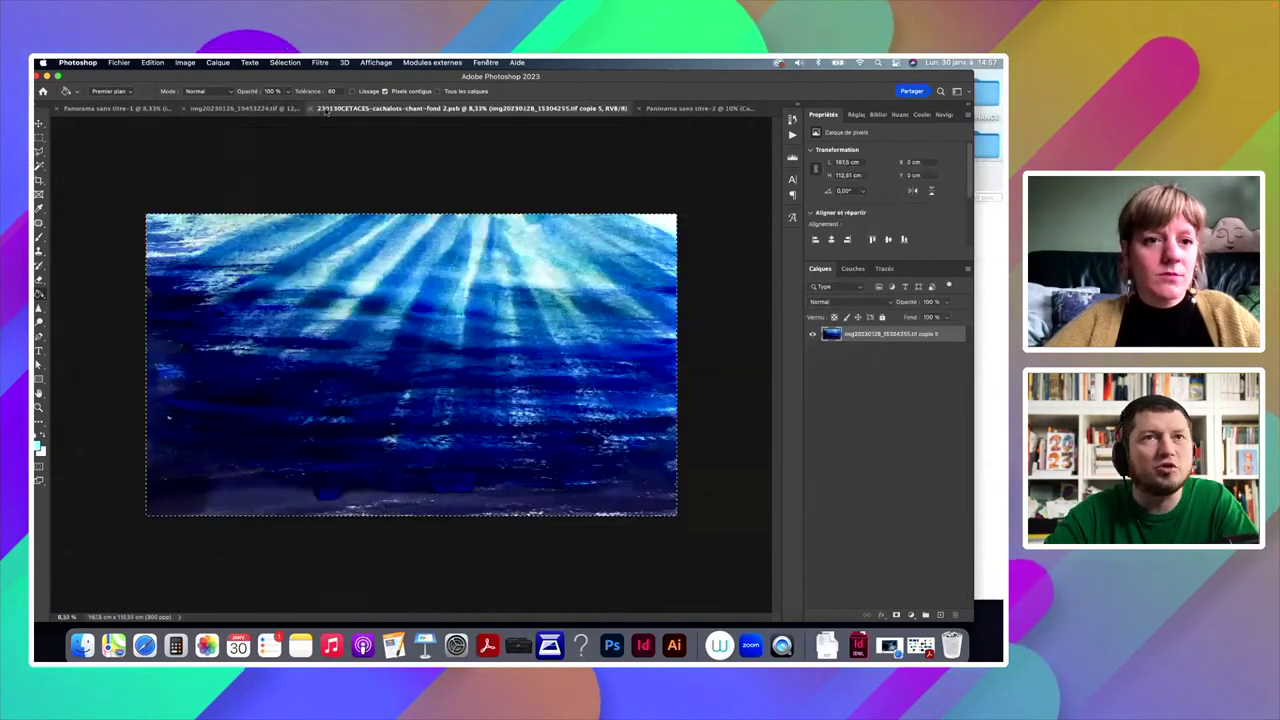
pyautogui.click(245, 109)
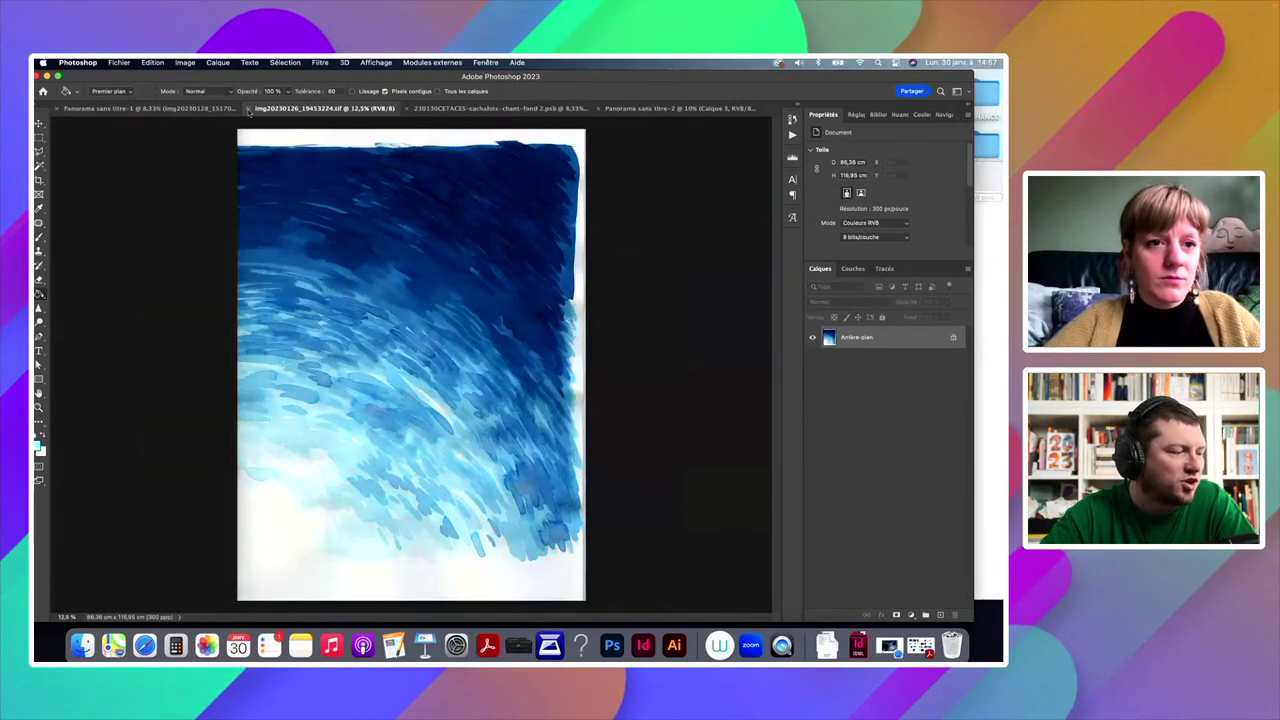
pyautogui.press('super+w')
# Step: Paste the copied light-ray image into Panorama sans titre-2 as a new layer with the blend mode Superposition
pyautogui.click(682, 108)
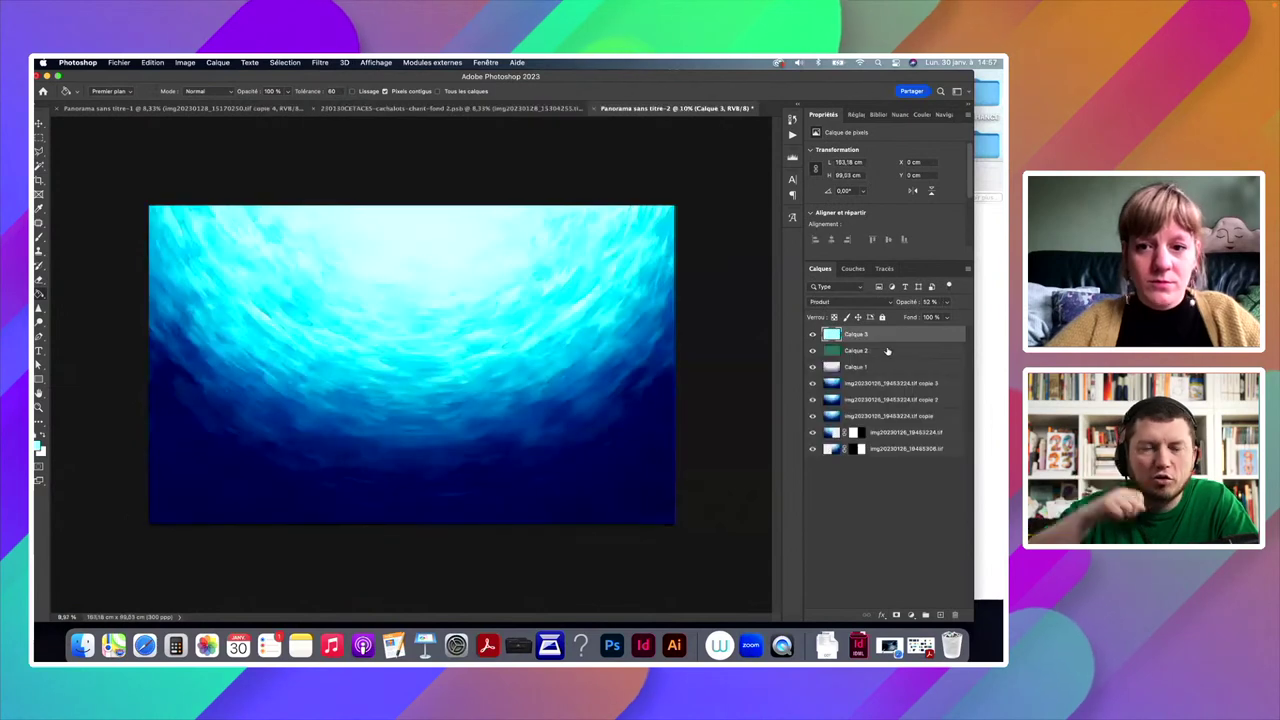
pyautogui.press('super+v')
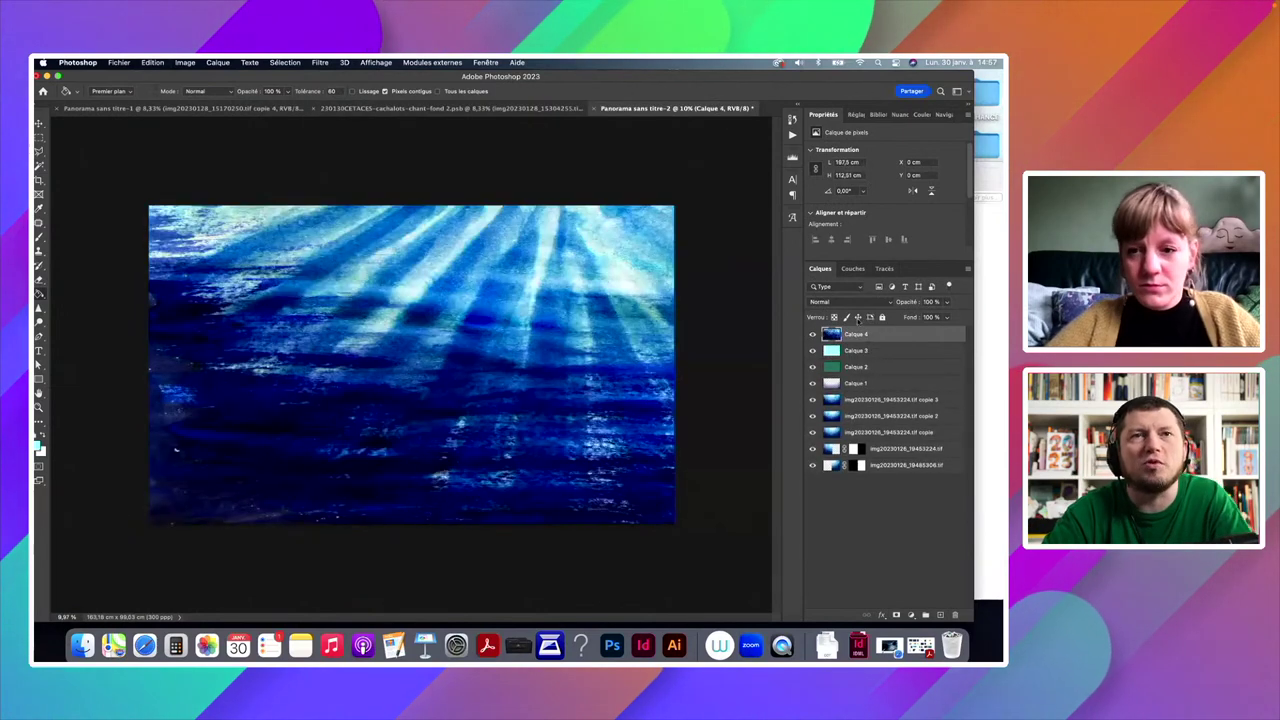
pyautogui.click(840, 301)
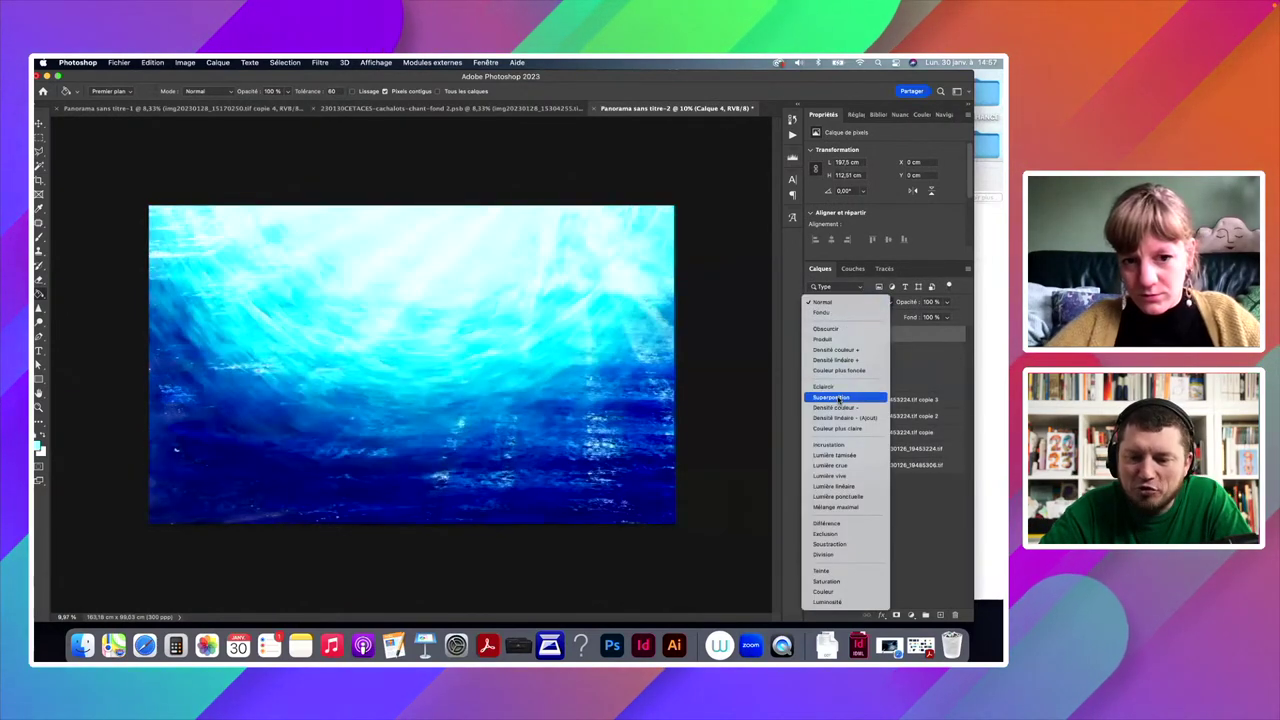
pyautogui.click(838, 398)
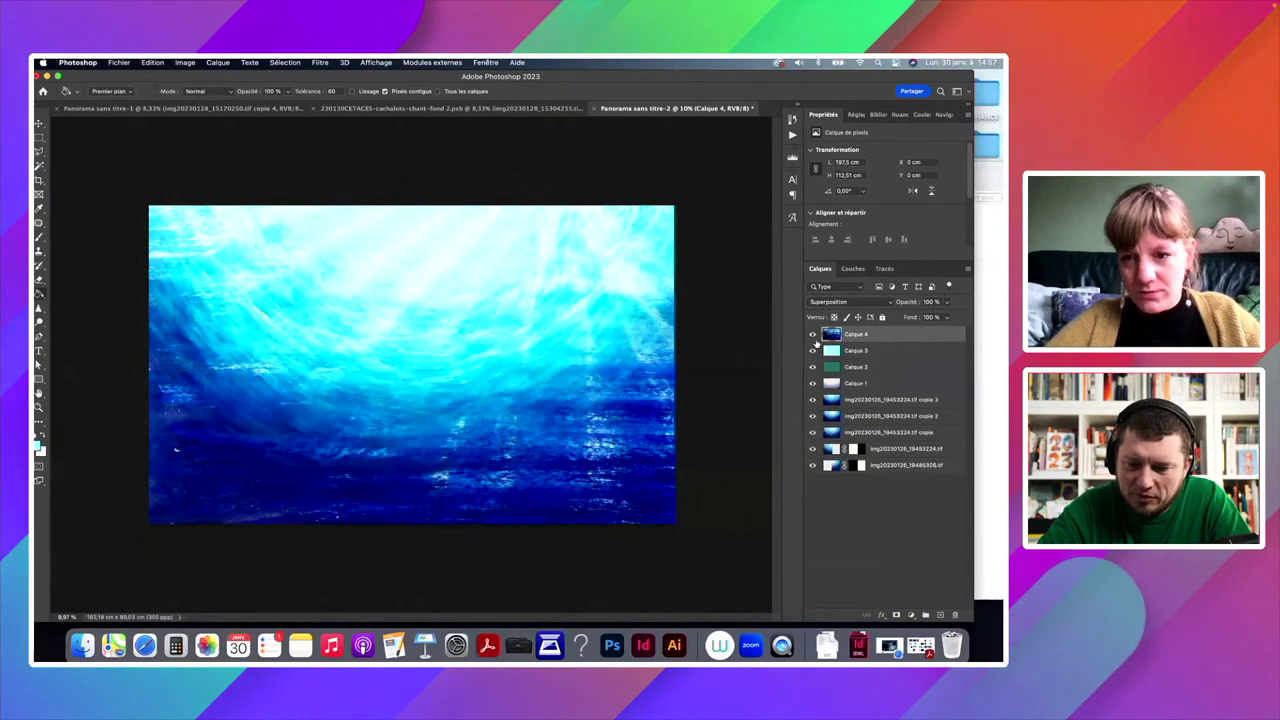
# Step: Toggle the visibility of Calque 4, Calque 3 and Calque 2 to compare the background with and without them
pyautogui.click(812, 335)
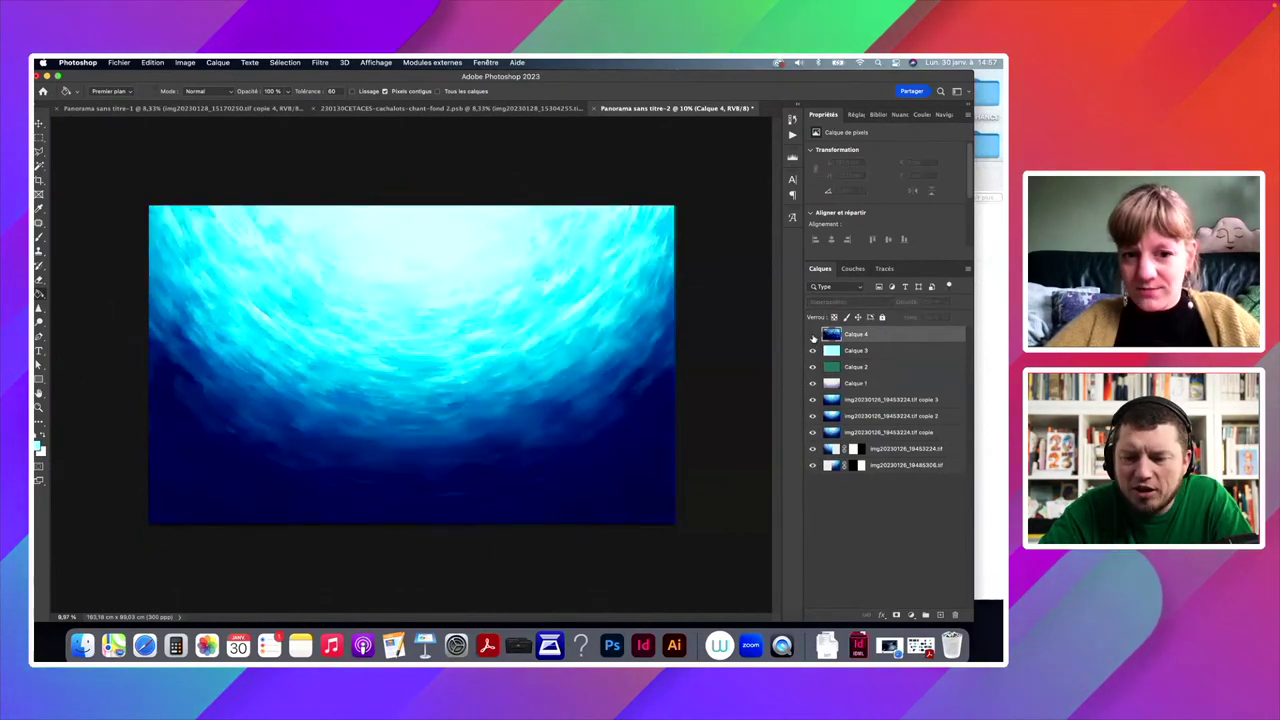
pyautogui.click(812, 335)
pyautogui.click(812, 335)
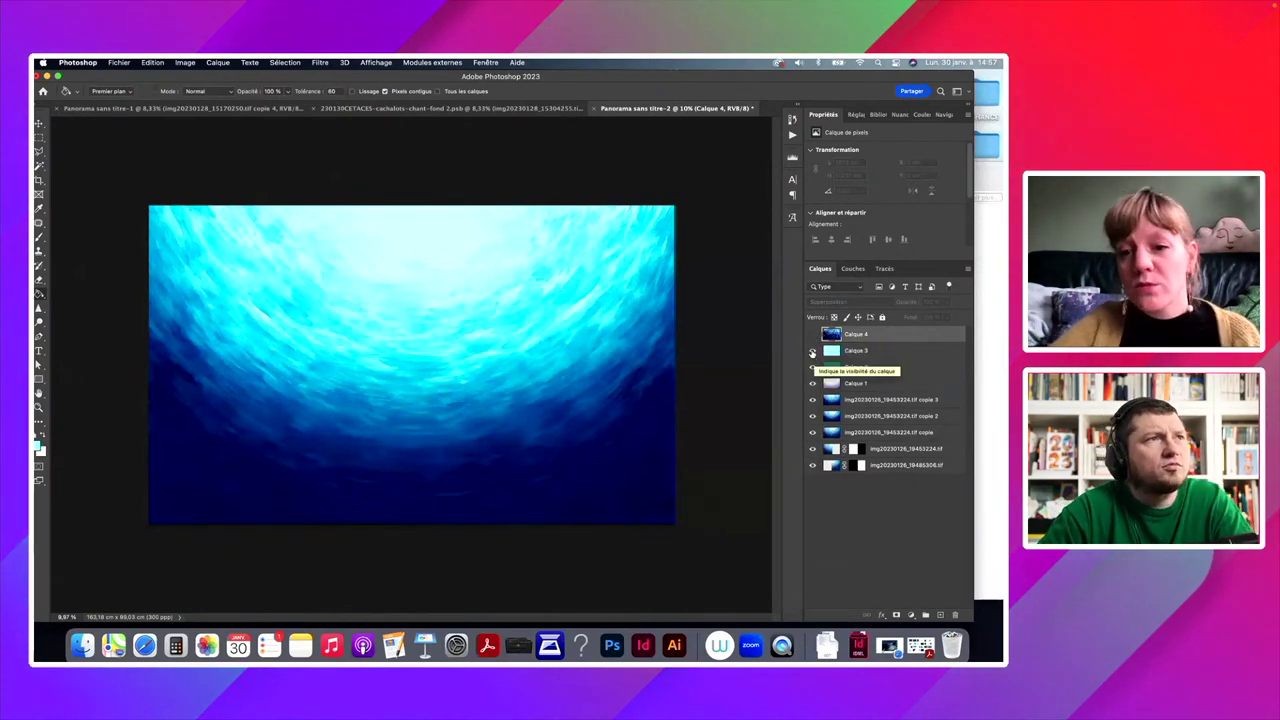
pyautogui.click(812, 373)
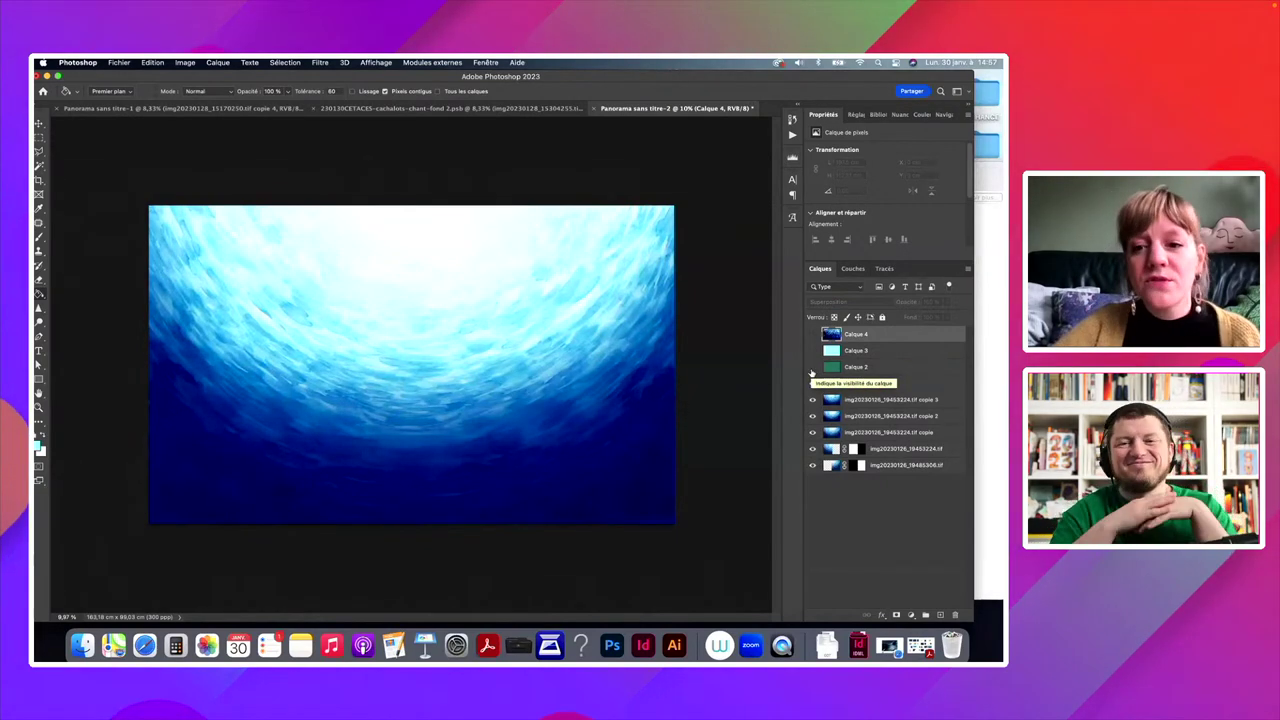
pyautogui.click(812, 368)
pyautogui.click(812, 352)
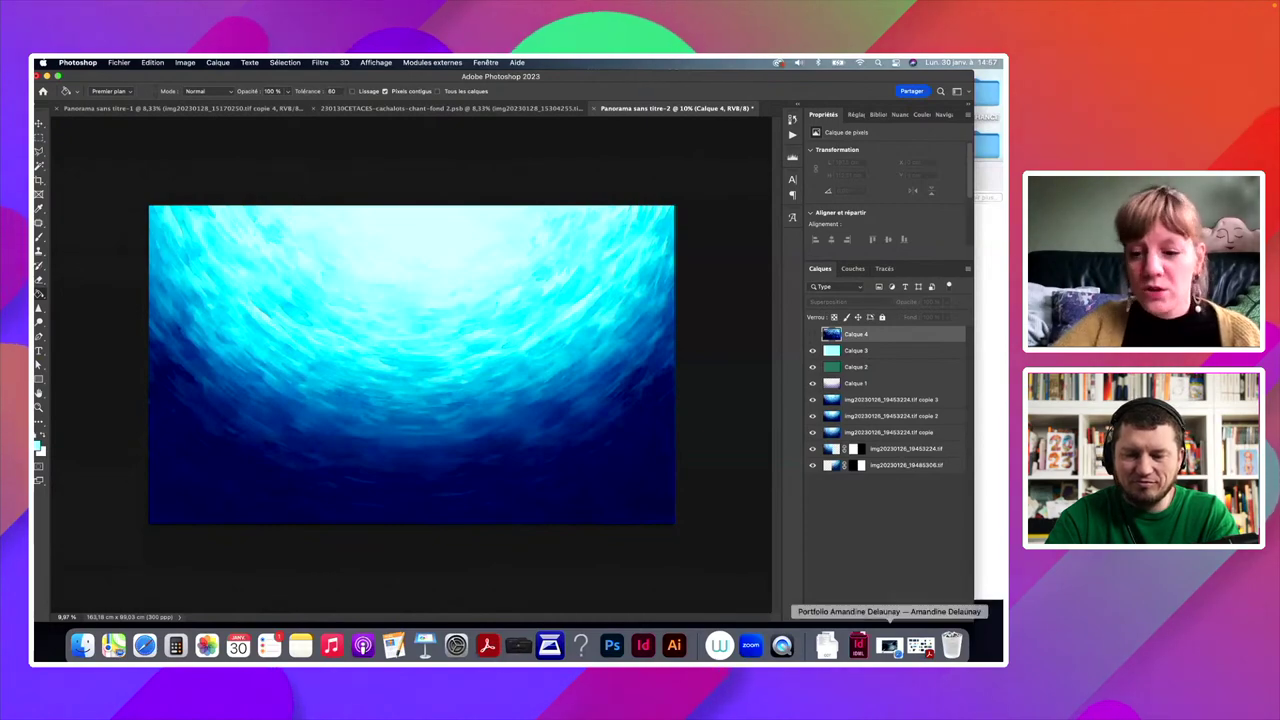
# Step: Review the book's page overview in 230130CETACES-chemindefer.pdf in Acrobat, then return to Photoshop
pyautogui.click(826, 645)
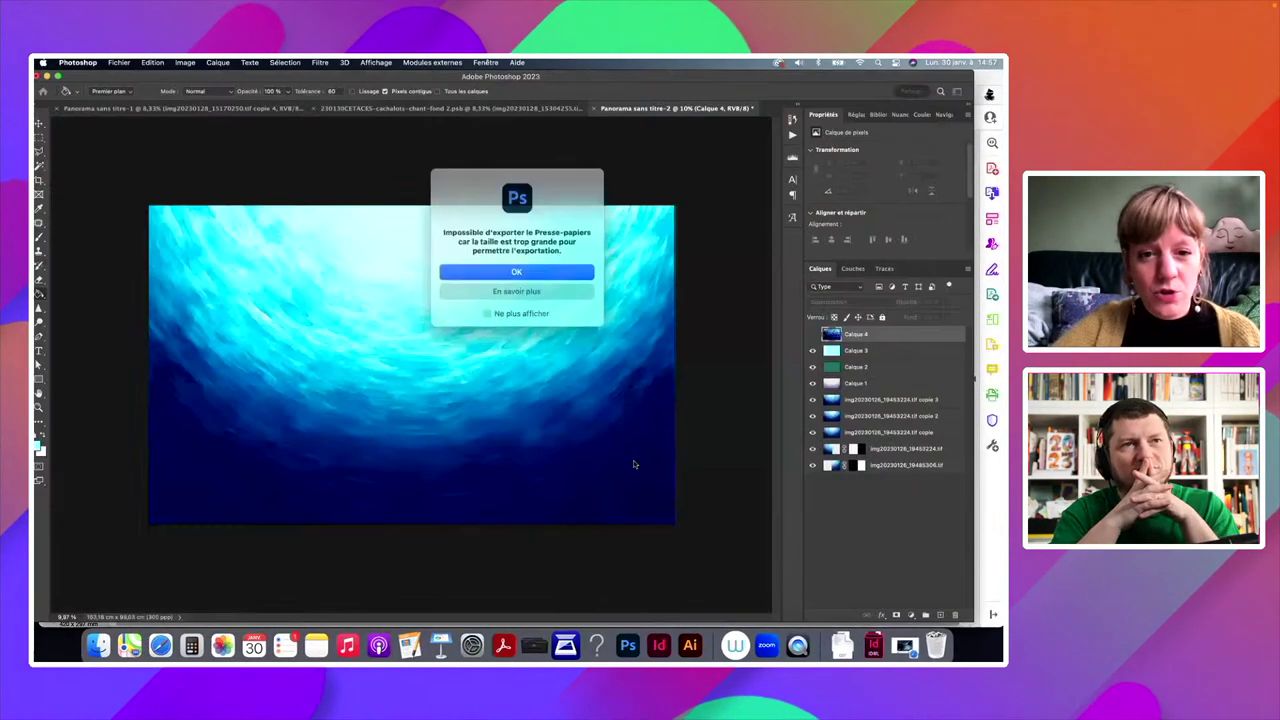
pyautogui.click(566, 287)
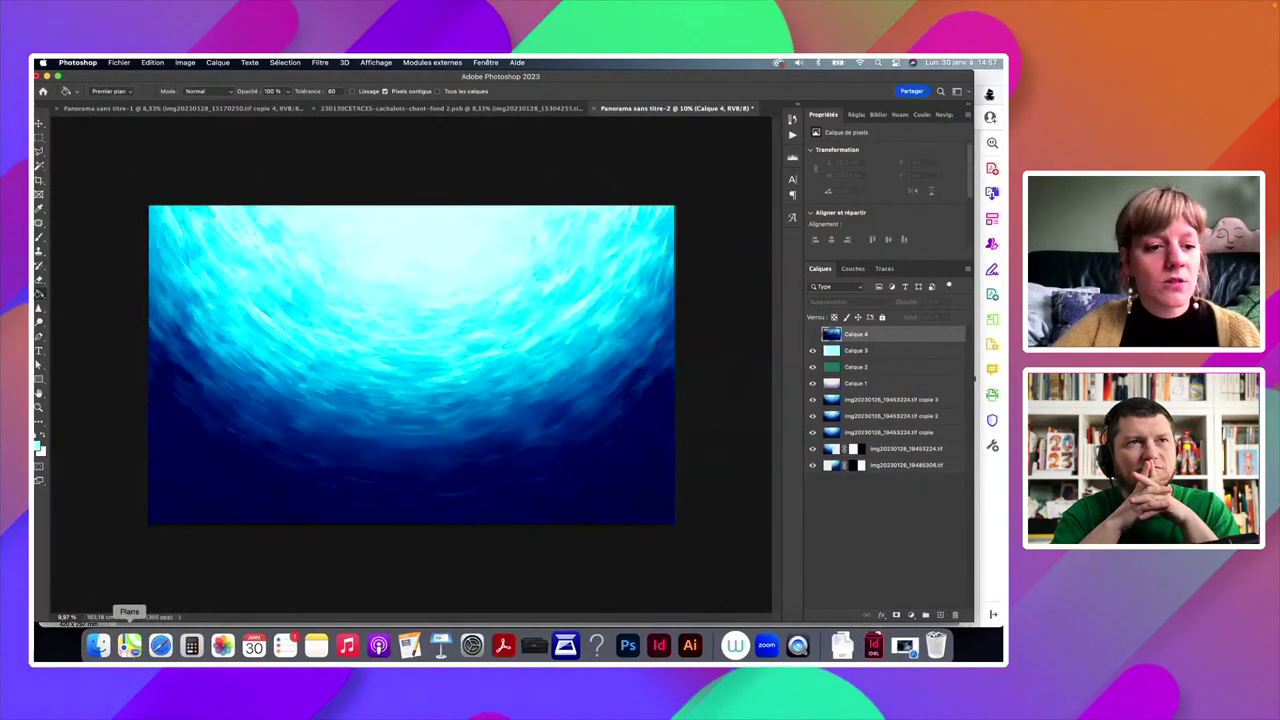
pyautogui.click(503, 646)
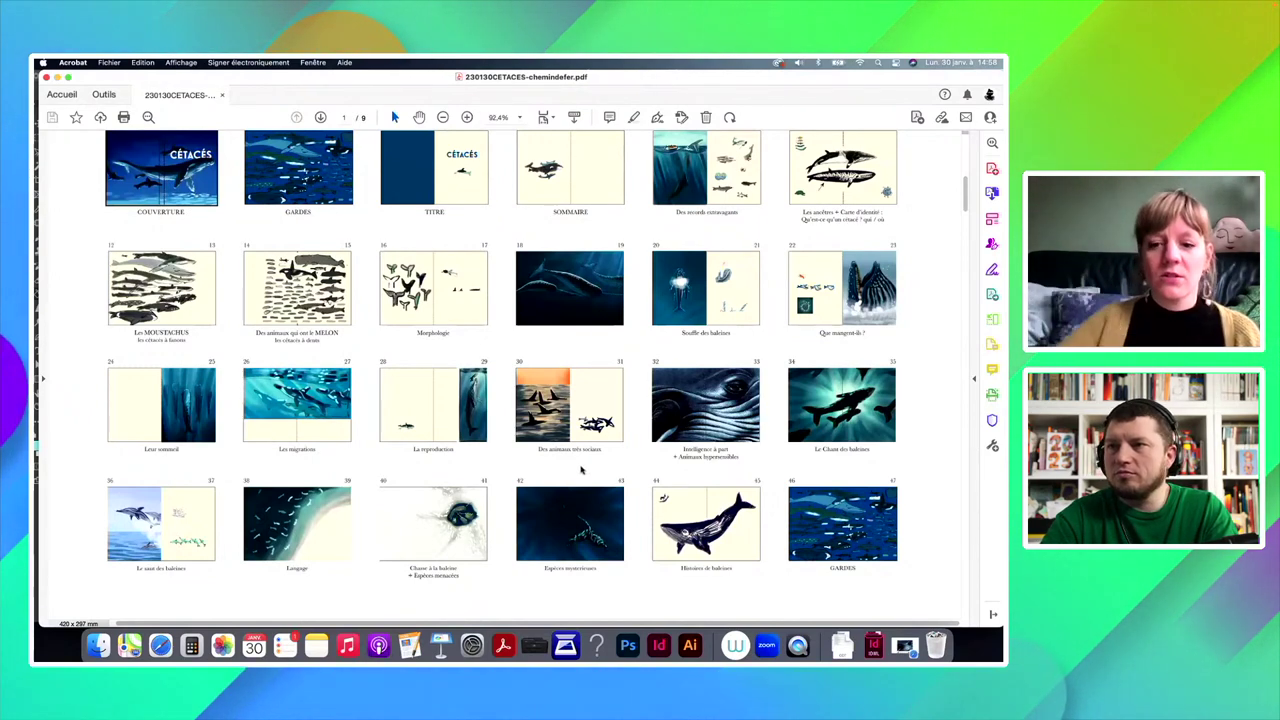
pyautogui.click(628, 646)
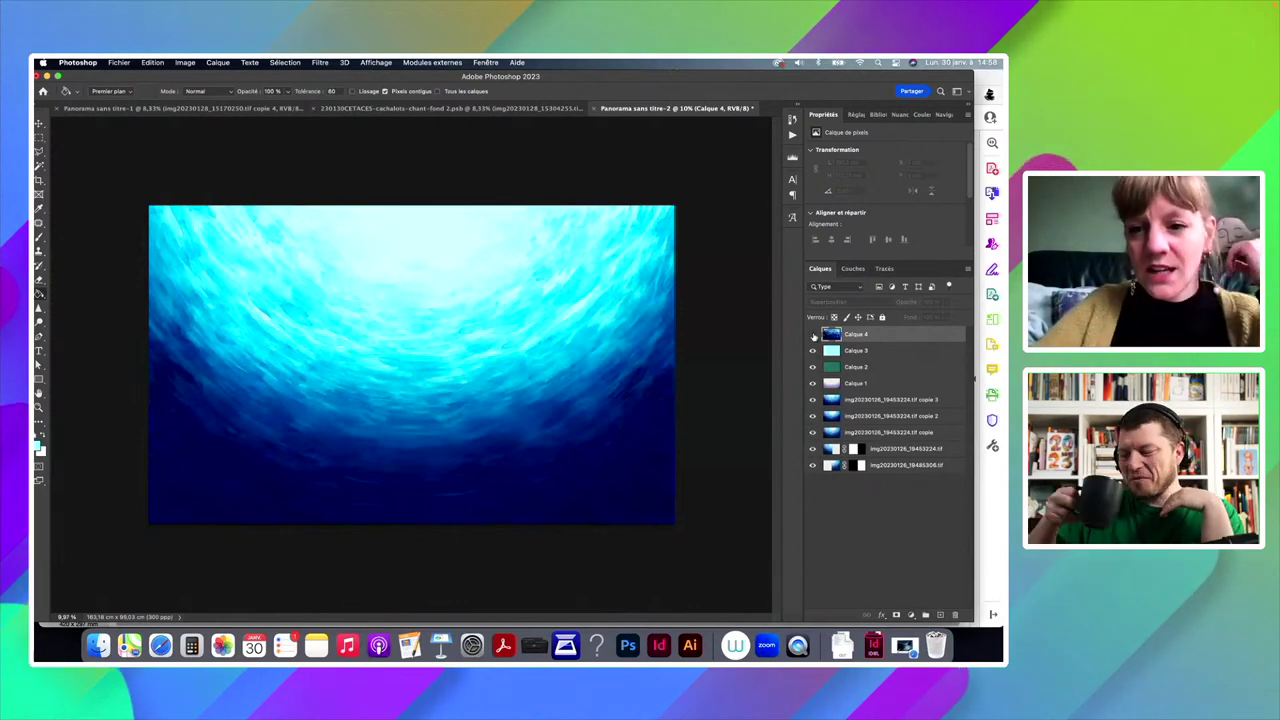
# Step: Show Calque 4 and compare the blended background with the original light-ray image and with the layer hidden
pyautogui.click(813, 337)
pyautogui.click(479, 112)
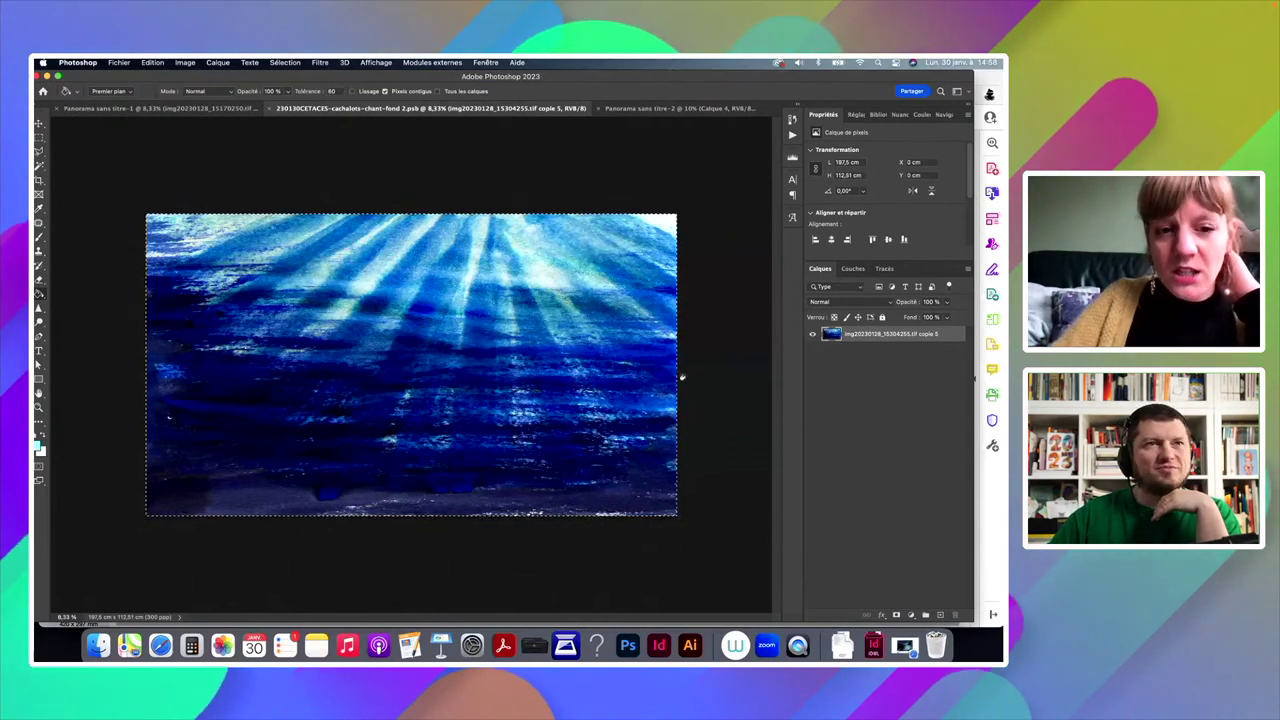
pyautogui.click(641, 108)
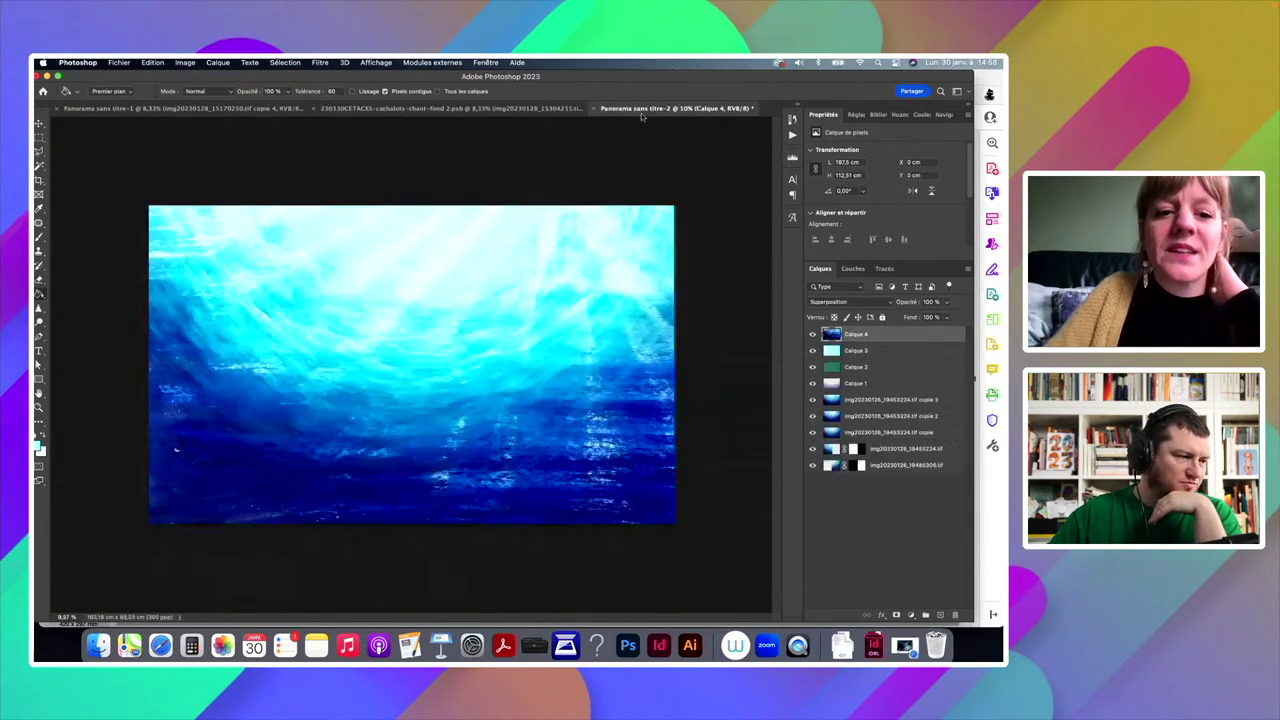
pyautogui.click(812, 335)
pyautogui.click(812, 335)
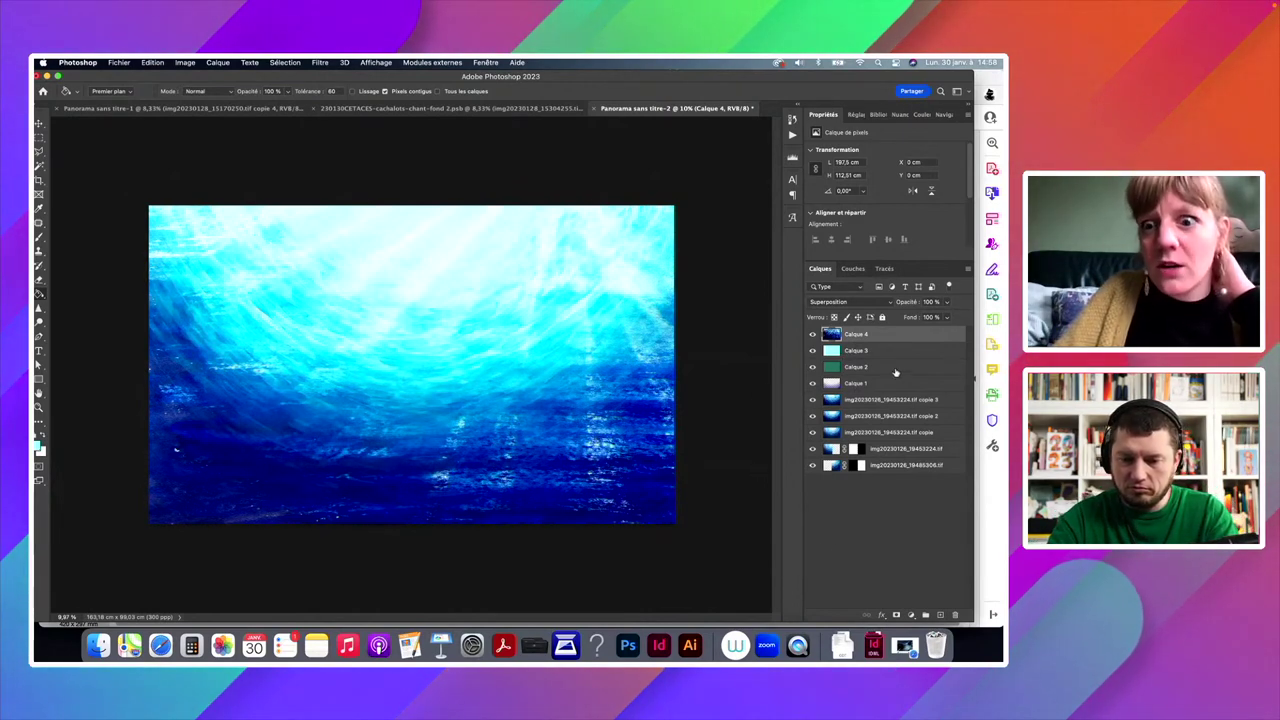
# Step: Add an empty layer above Calque 4 and give Calque 4 a layer mask
pyautogui.click(940, 615)
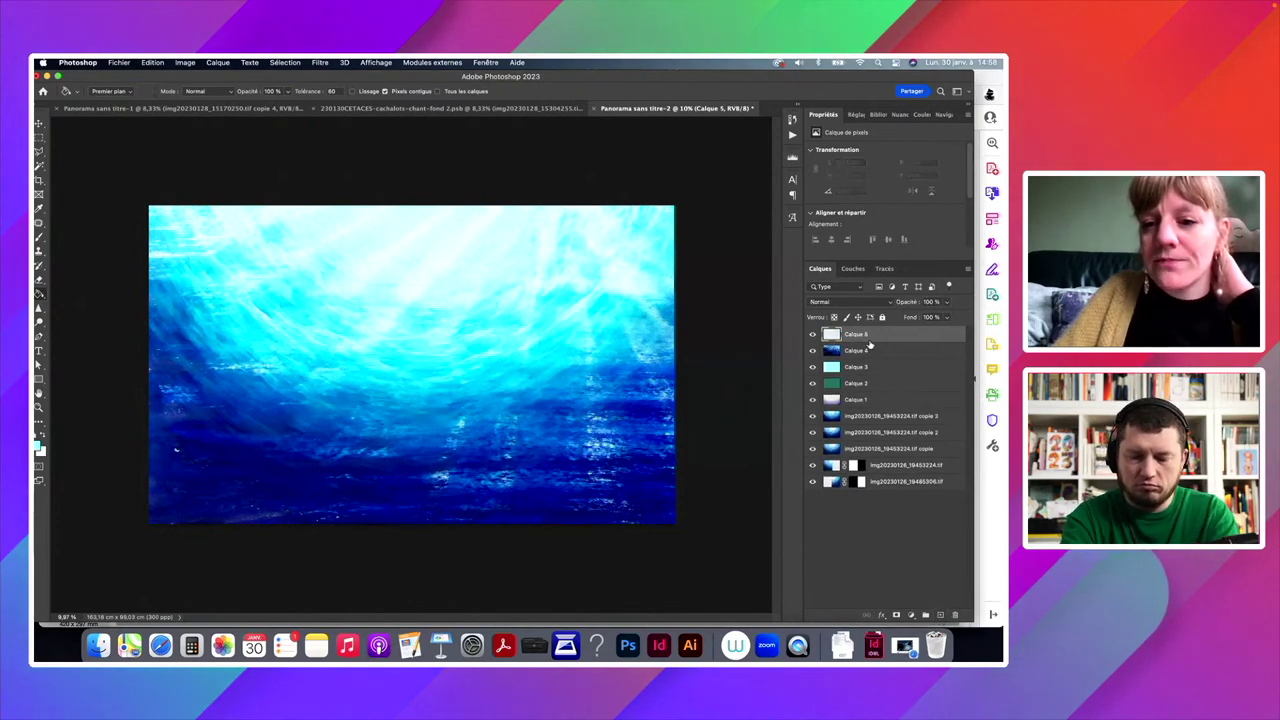
pyautogui.click(869, 352)
pyautogui.click(895, 615)
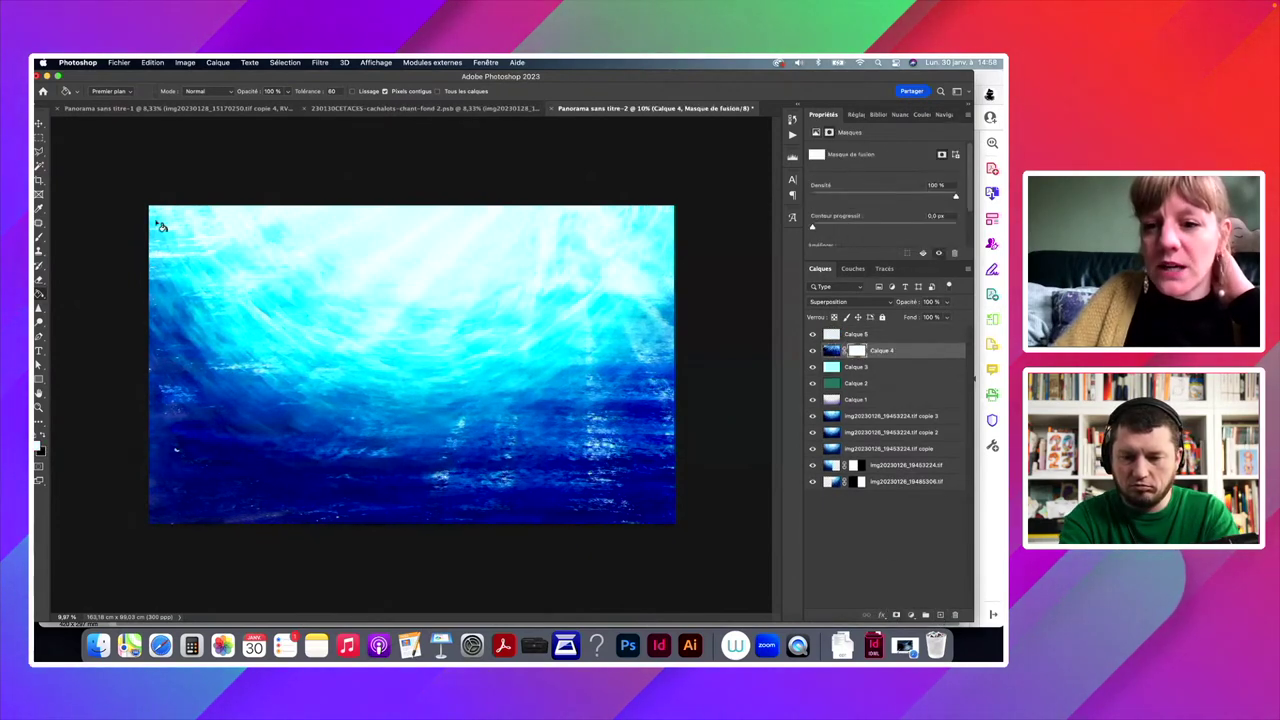
# Step: Paint black on Calque 4's mask with a large soft brush at 40% opacity, covering the sides and lower part of the image
pyautogui.press('b')
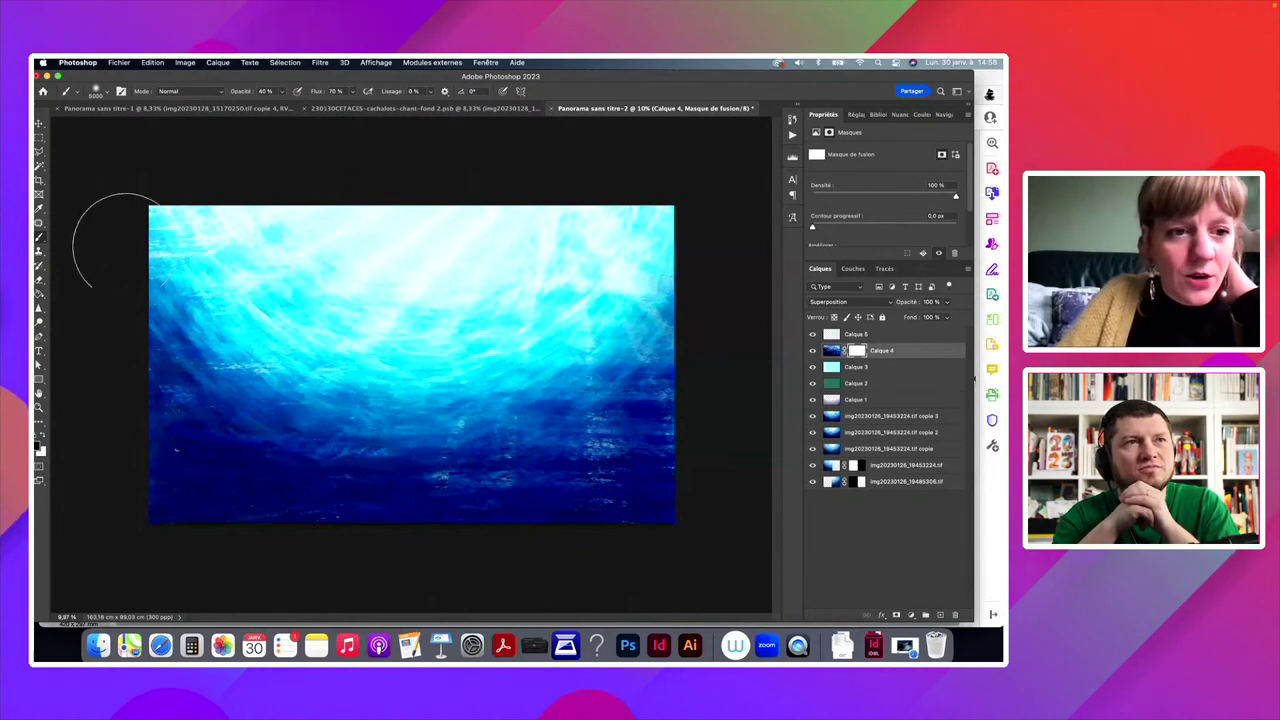
pyautogui.moveTo(123, 360)
pyautogui.mouseDown()
pyautogui.moveTo(334, 514)
pyautogui.moveTo(158, 432)
pyautogui.mouseUp()
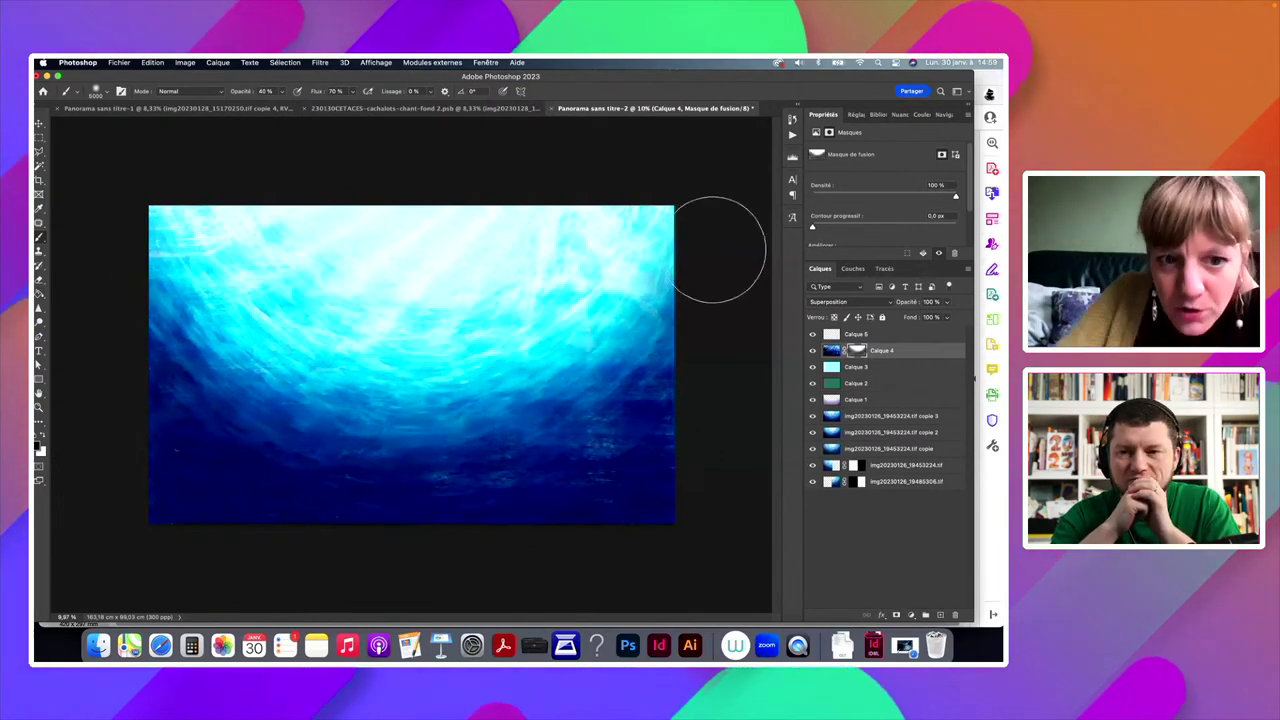
# Step: Lower the opacity of the Calque 4 image layer to 60%
pyautogui.click(829, 351)
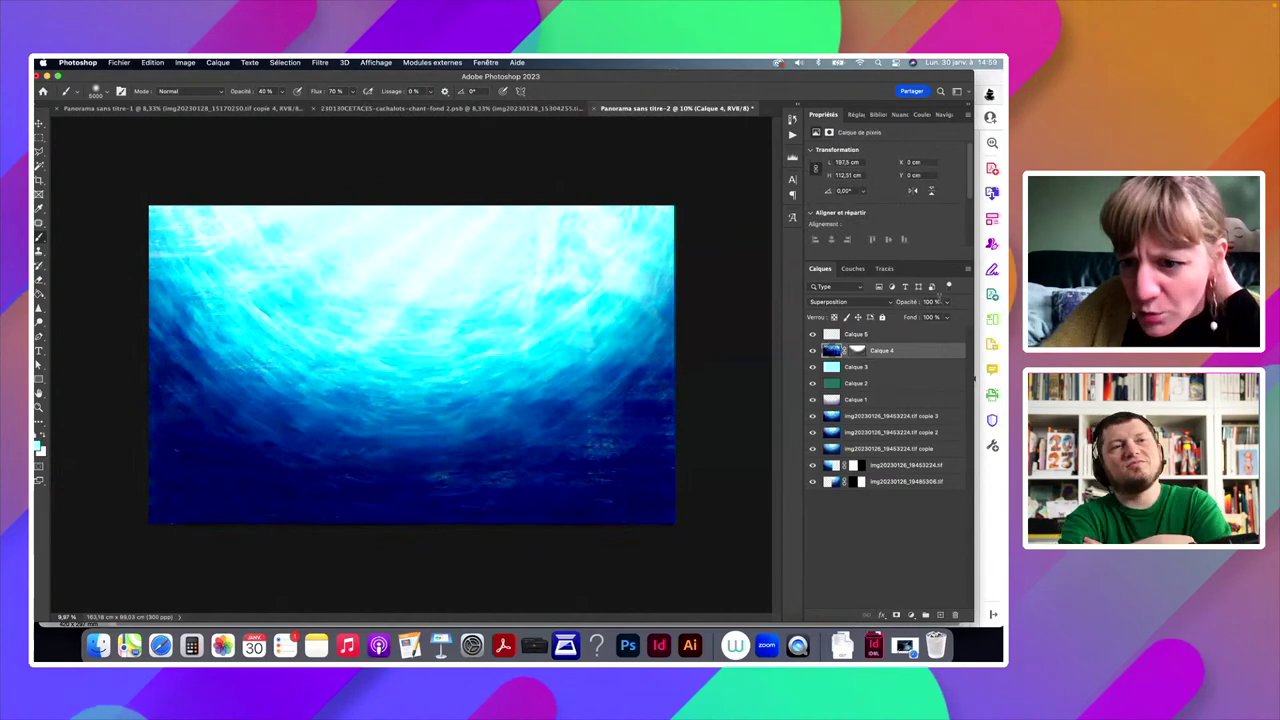
pyautogui.click(946, 301)
pyautogui.moveTo(943, 317); pyautogui.dragTo(930, 317)
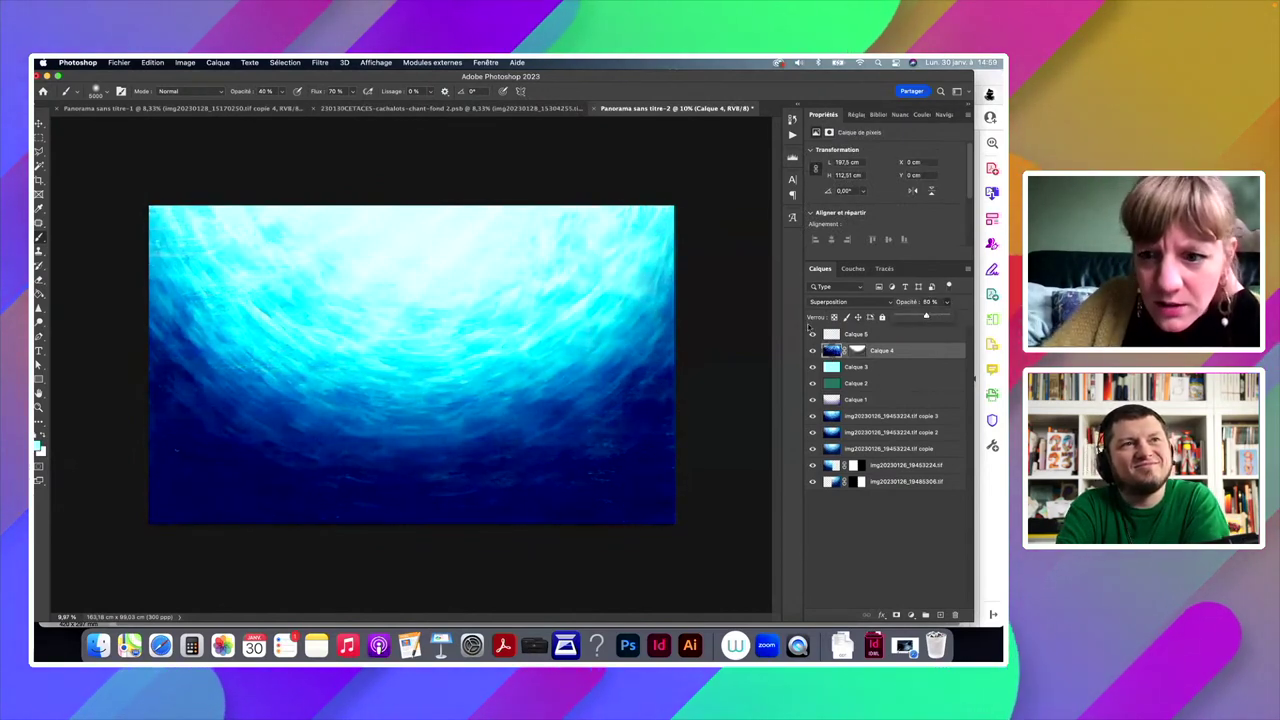
# Step: Hide all layers above the two masked scans to examine the raw watercolour panorama, then show them all again
pyautogui.moveTo(812, 334); pyautogui.dragTo(812, 382)
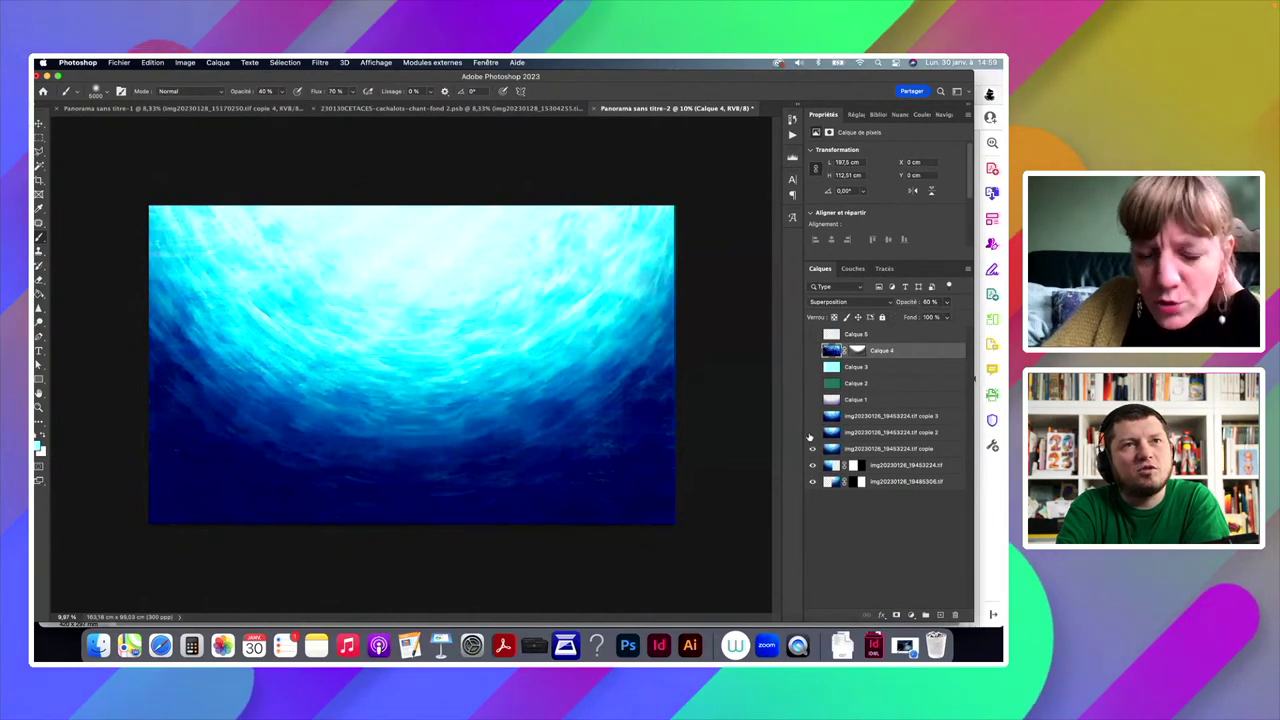
pyautogui.click(811, 433)
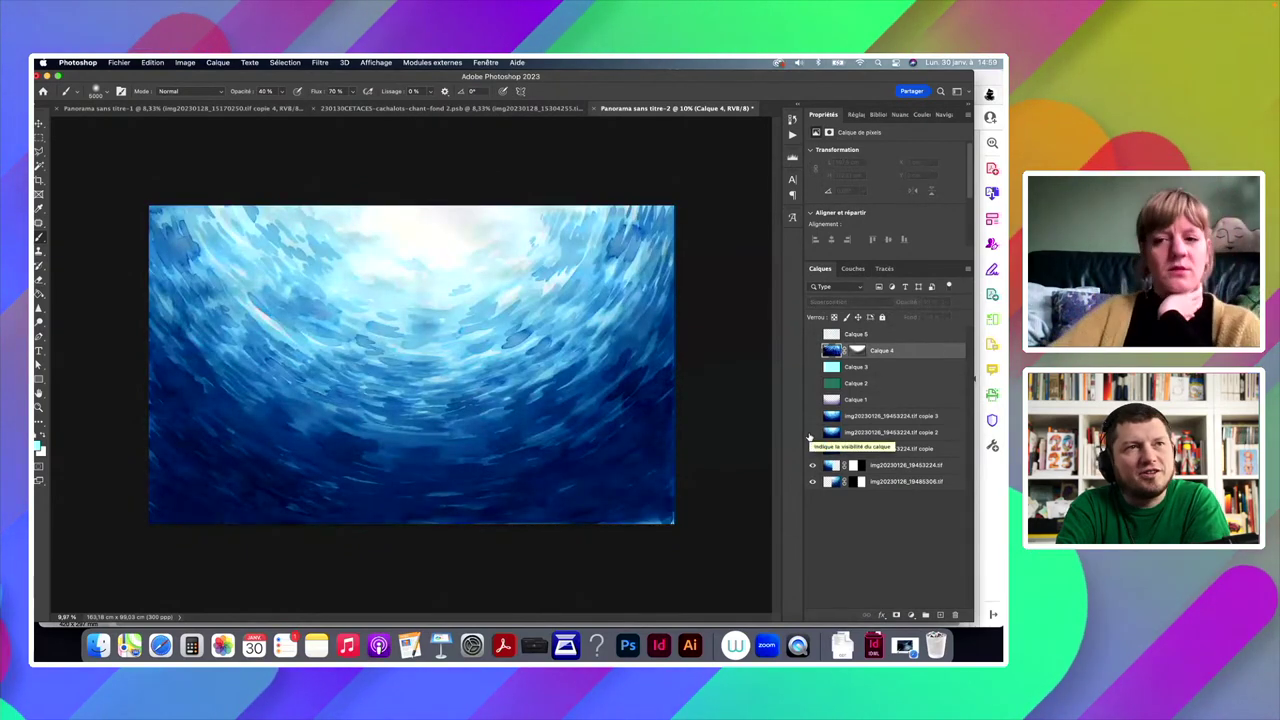
pyautogui.moveTo(811, 436); pyautogui.dragTo(812, 334)
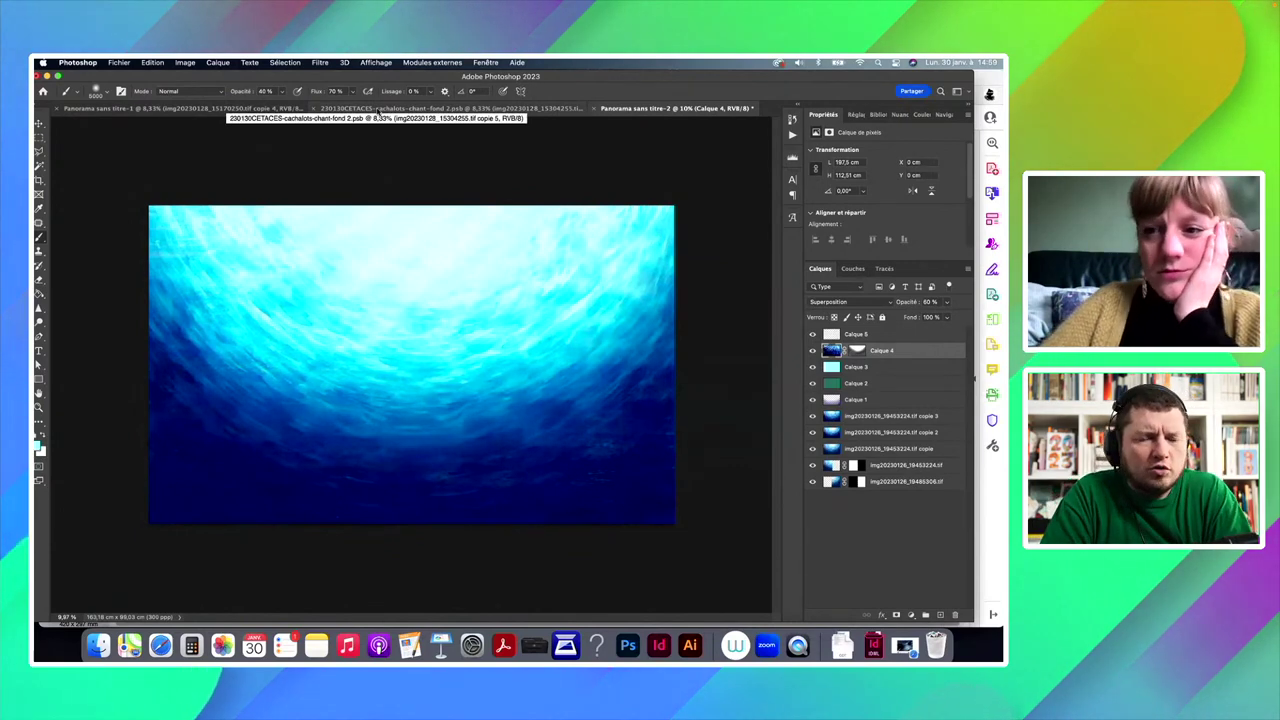
# Step: In the Panorama sans titre-1 document, outline the four middle sperm whales with a polygonal lasso selection
pyautogui.click(378, 108)
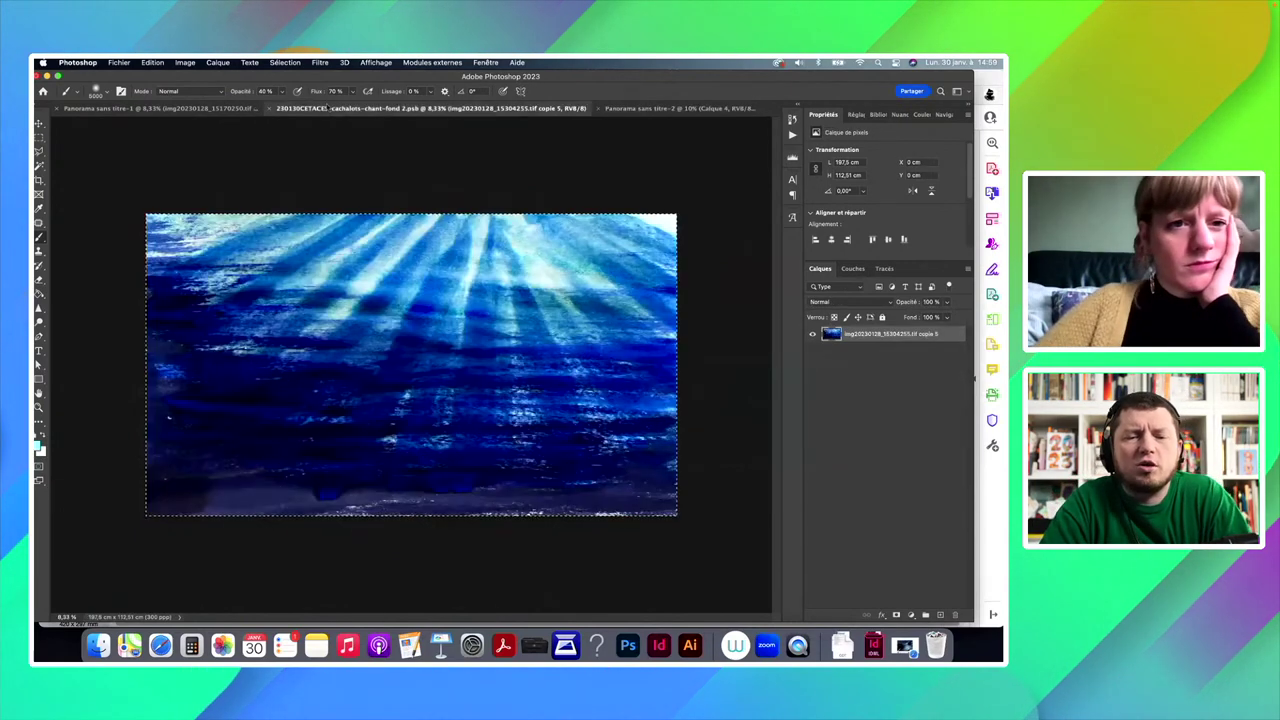
pyautogui.click(160, 108)
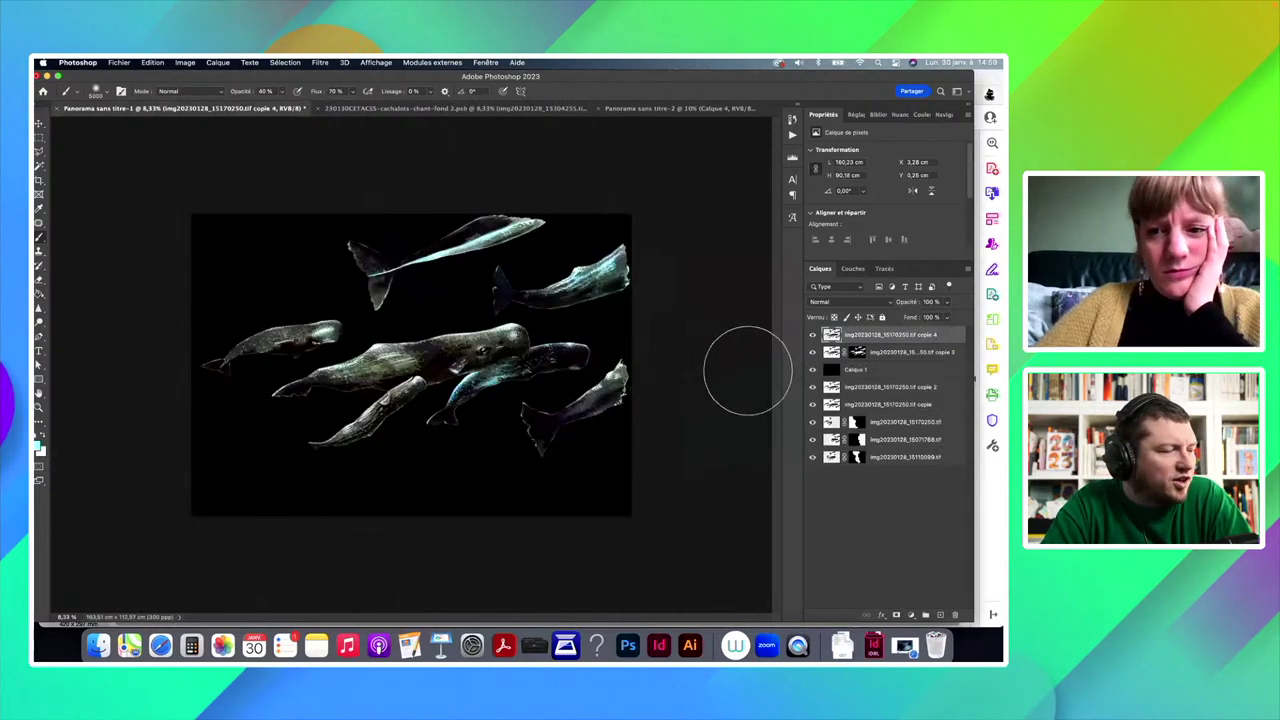
pyautogui.press('l')
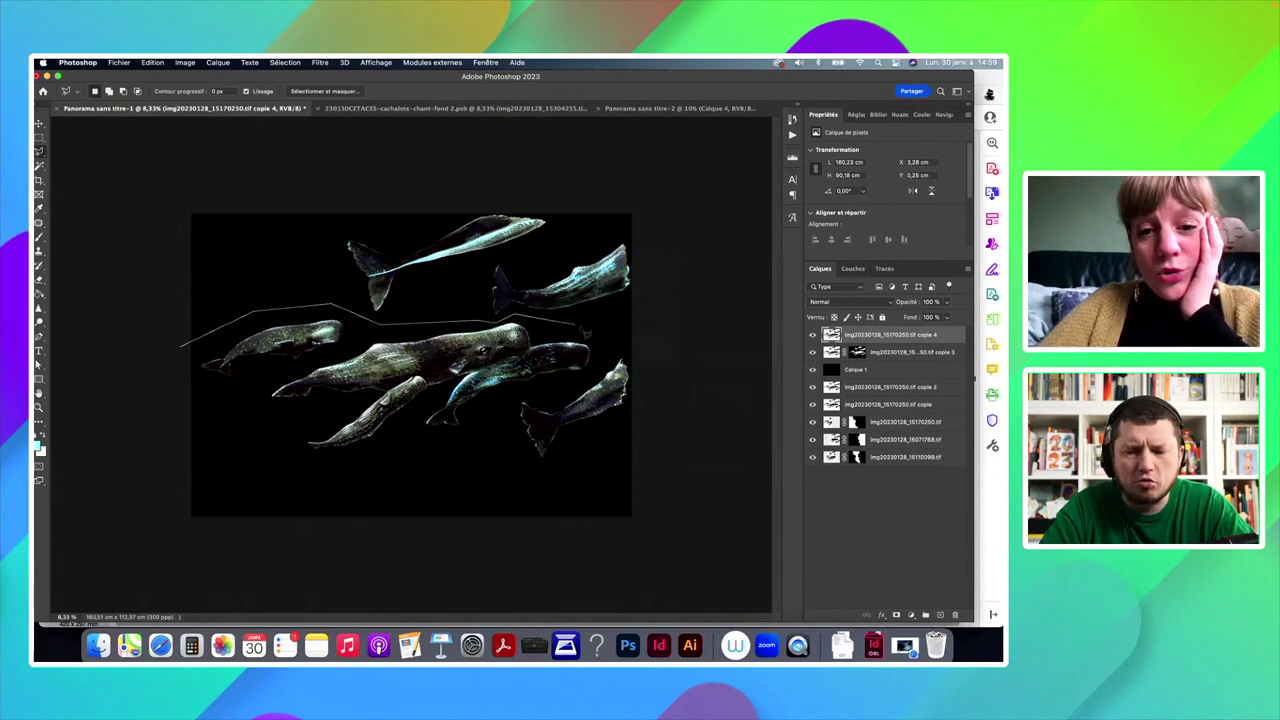
pyautogui.click(597, 337)
pyautogui.click(597, 365)
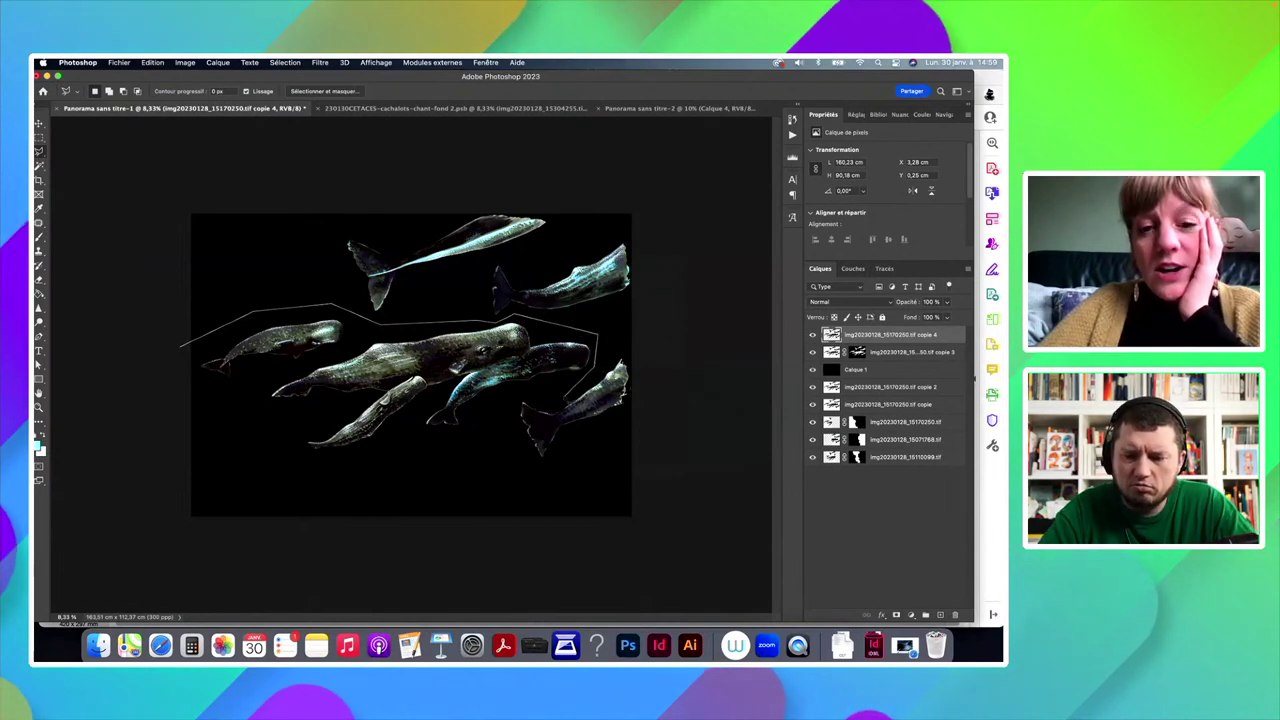
pyautogui.click(565, 395)
pyautogui.click(520, 397)
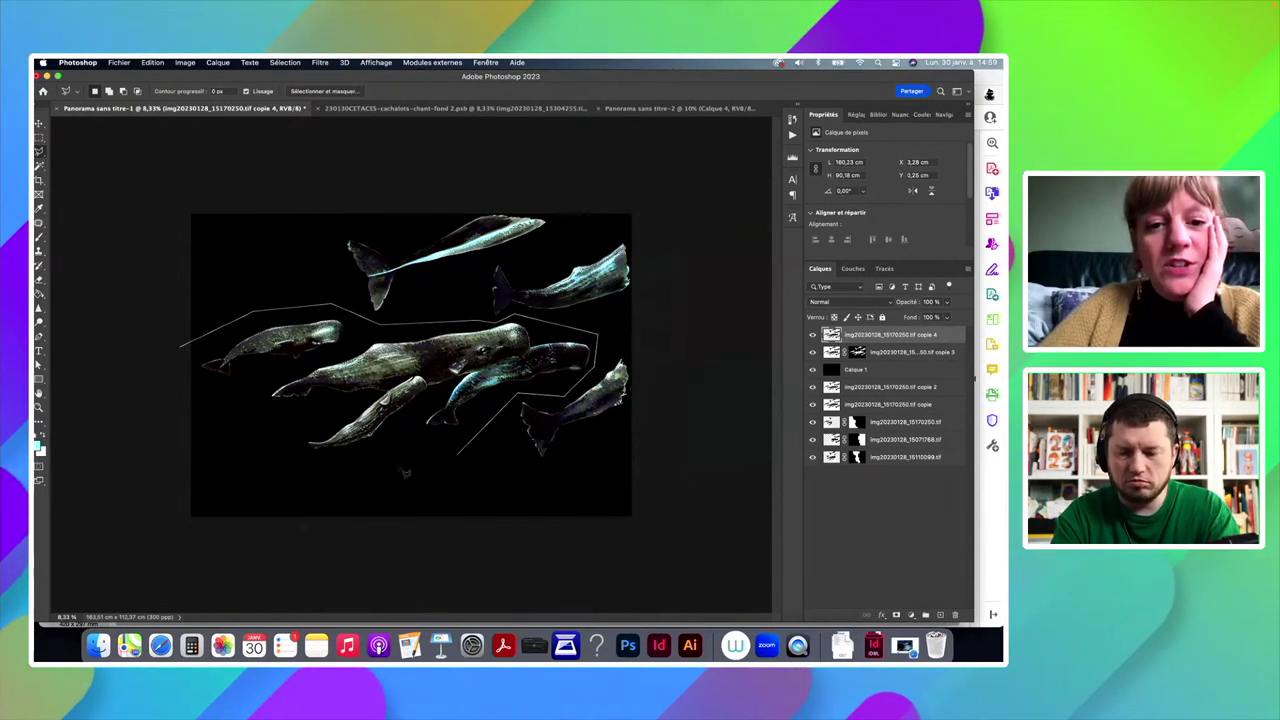
pyautogui.click(457, 452)
pyautogui.click(308, 478)
pyautogui.click(166, 368)
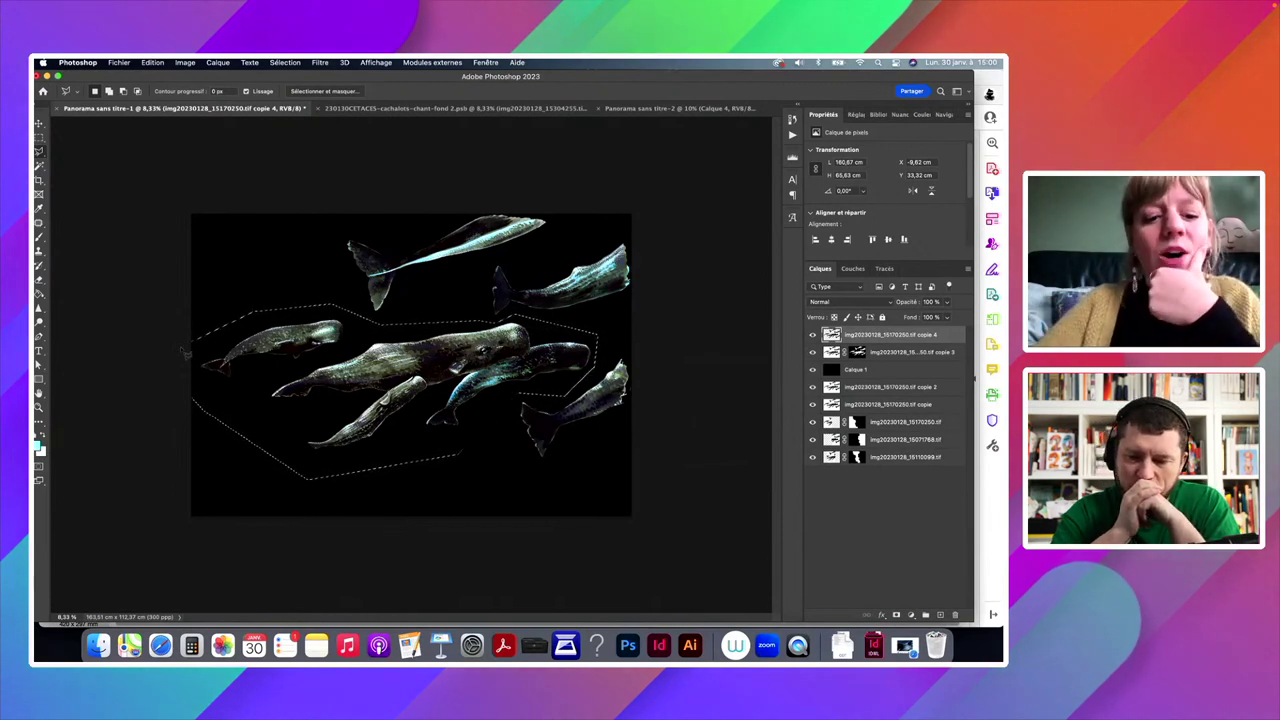
# Step: Copy the selected whales into the Panorama sans titre-2 background above Calque 4 and move them slightly lower in the water
pyautogui.click(411, 108)
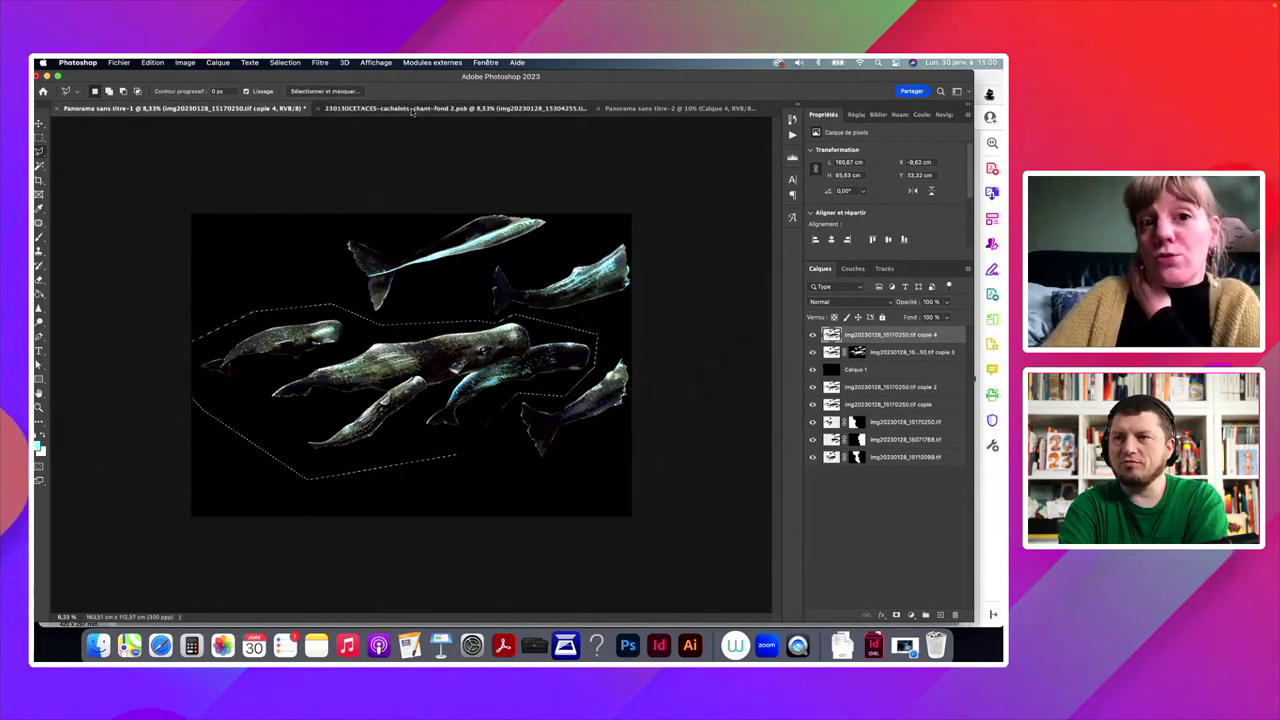
pyautogui.click(636, 107)
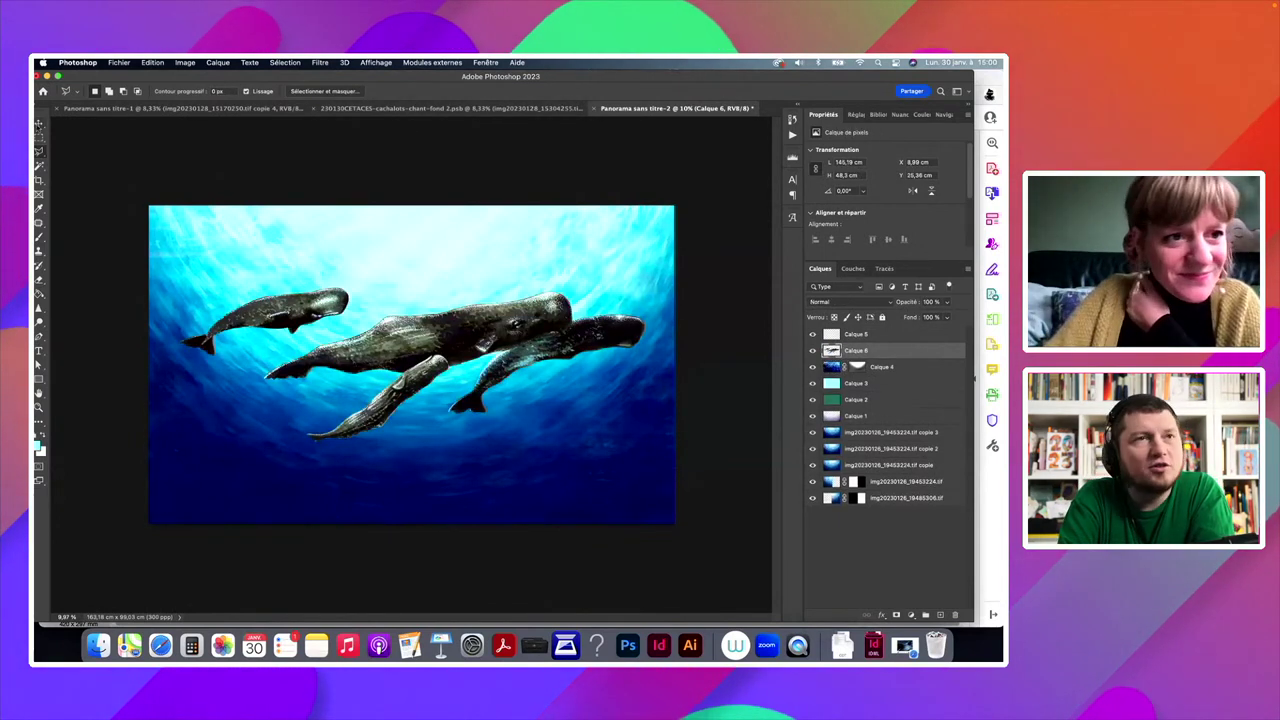
pyautogui.press('v')
pyautogui.moveTo(606, 325); pyautogui.dragTo(598, 350)
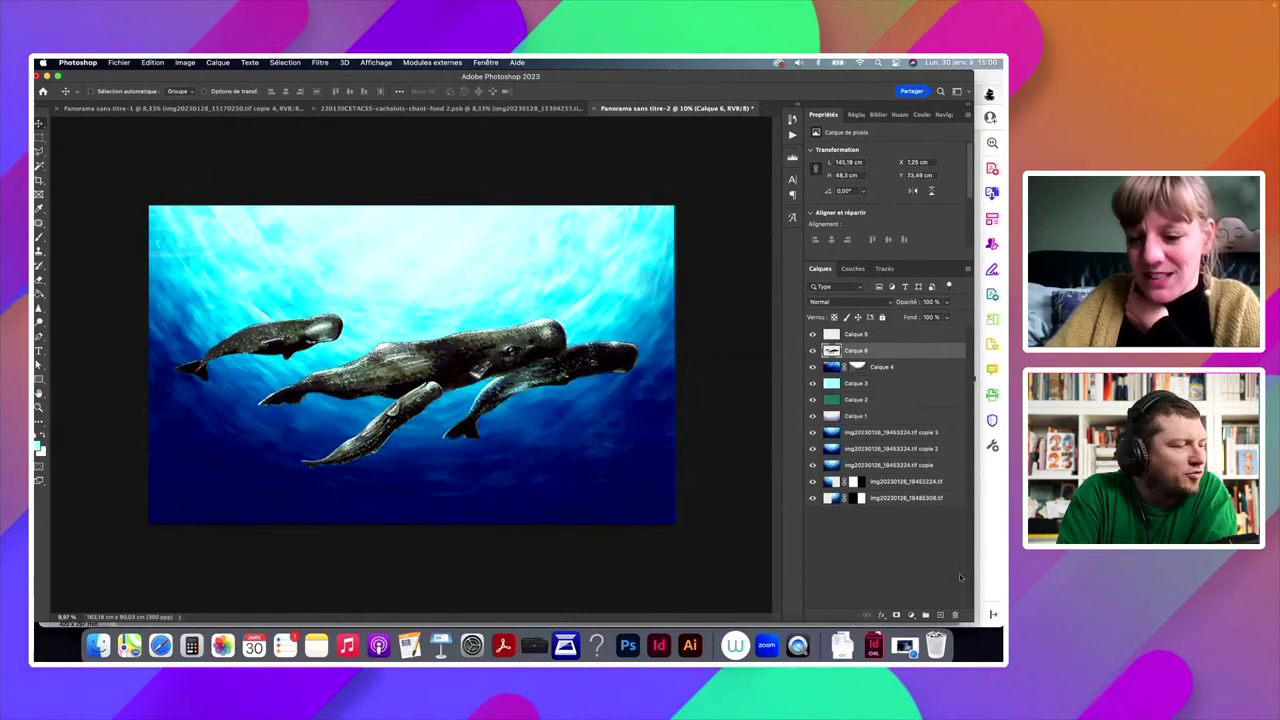
# Step: Add a layer above the whale layer and fill it with a bright, saturated cyan
pyautogui.press('super+shift+alt+n')
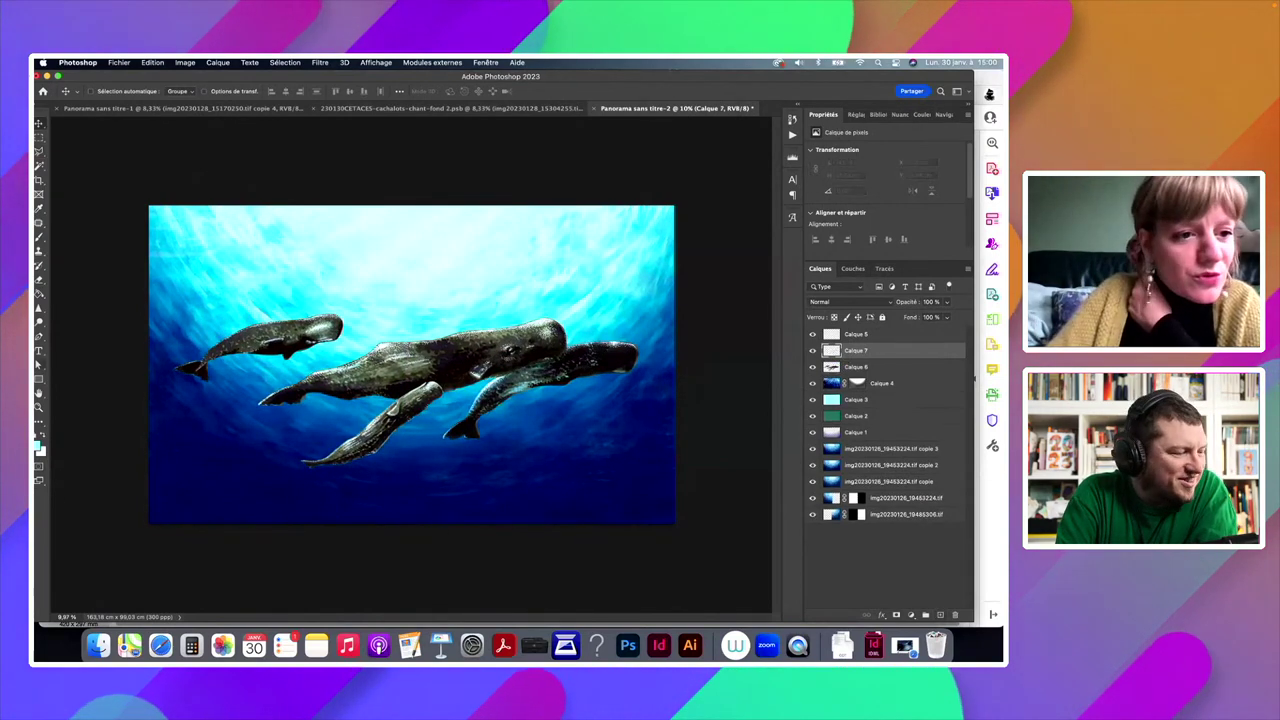
pyautogui.press('g')
pyautogui.click(39, 447)
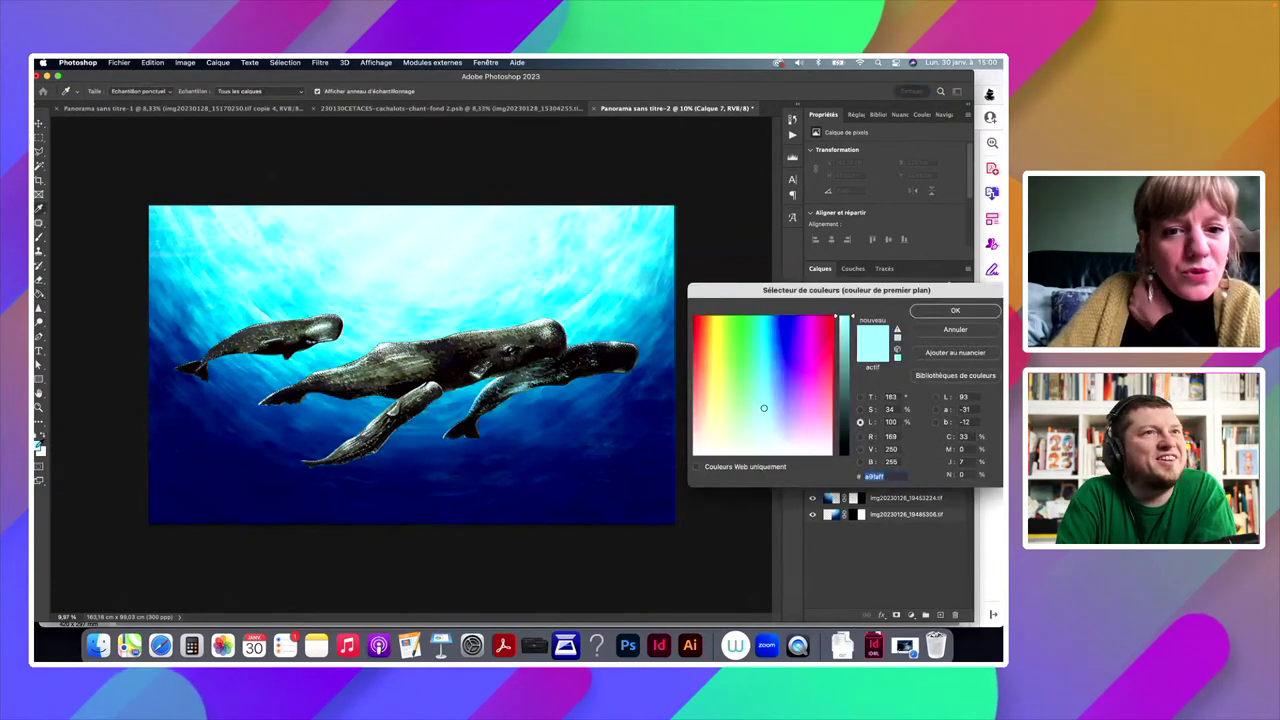
pyautogui.click(766, 330)
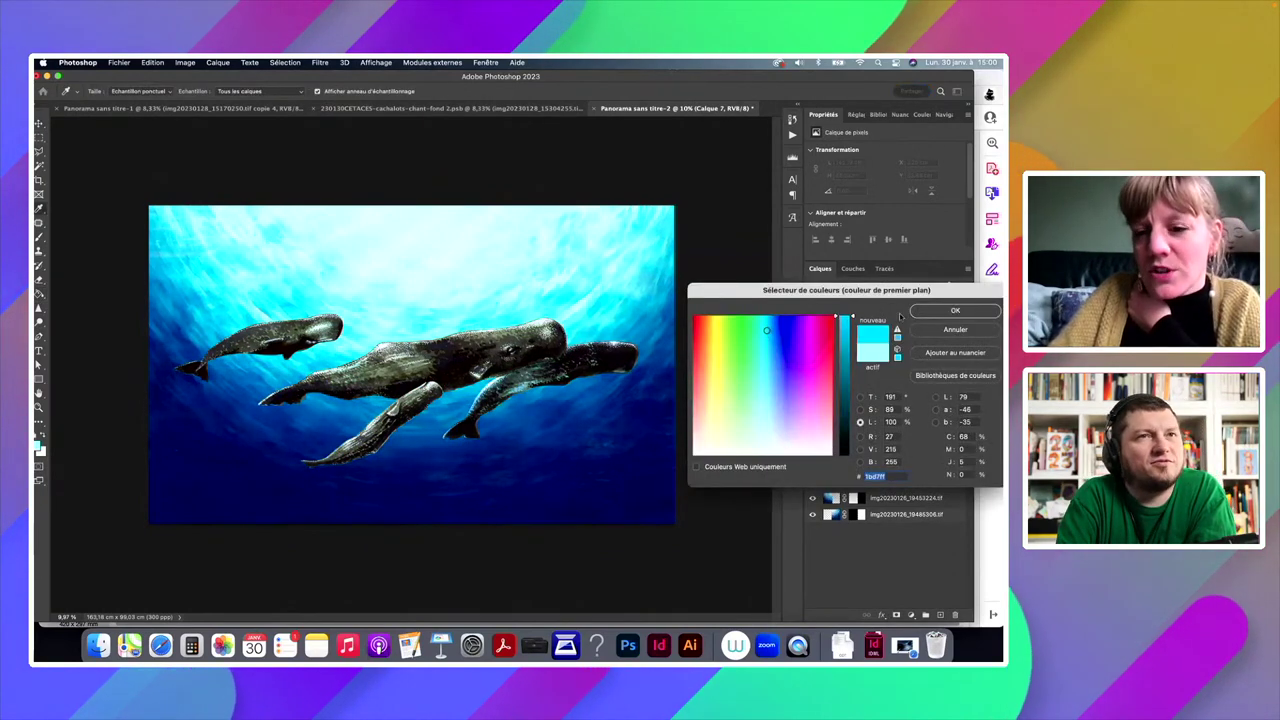
pyautogui.click(945, 311)
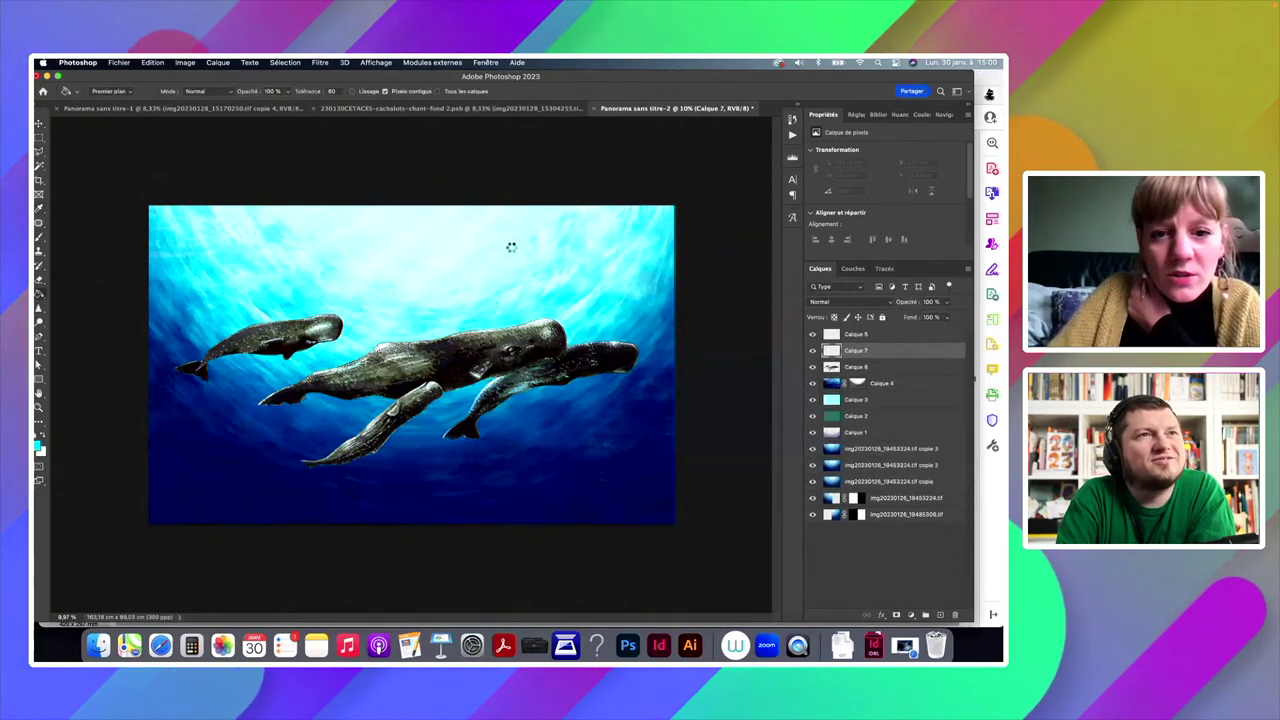
pyautogui.hotkey('alt', 'BackSpace')
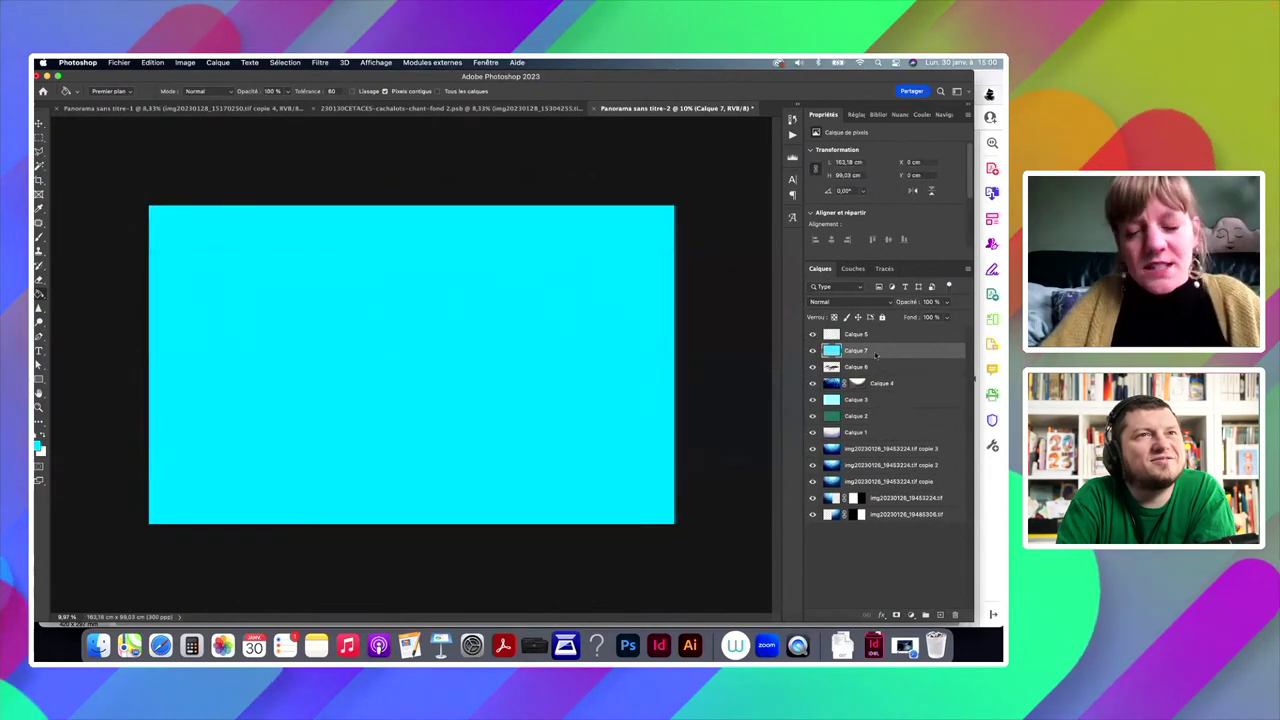
# Step: Clip the cyan Calque 7 to the whale layer and set its blend mode to Produit
pyautogui.rightClick(876, 355)
pyautogui.click(747, 321)
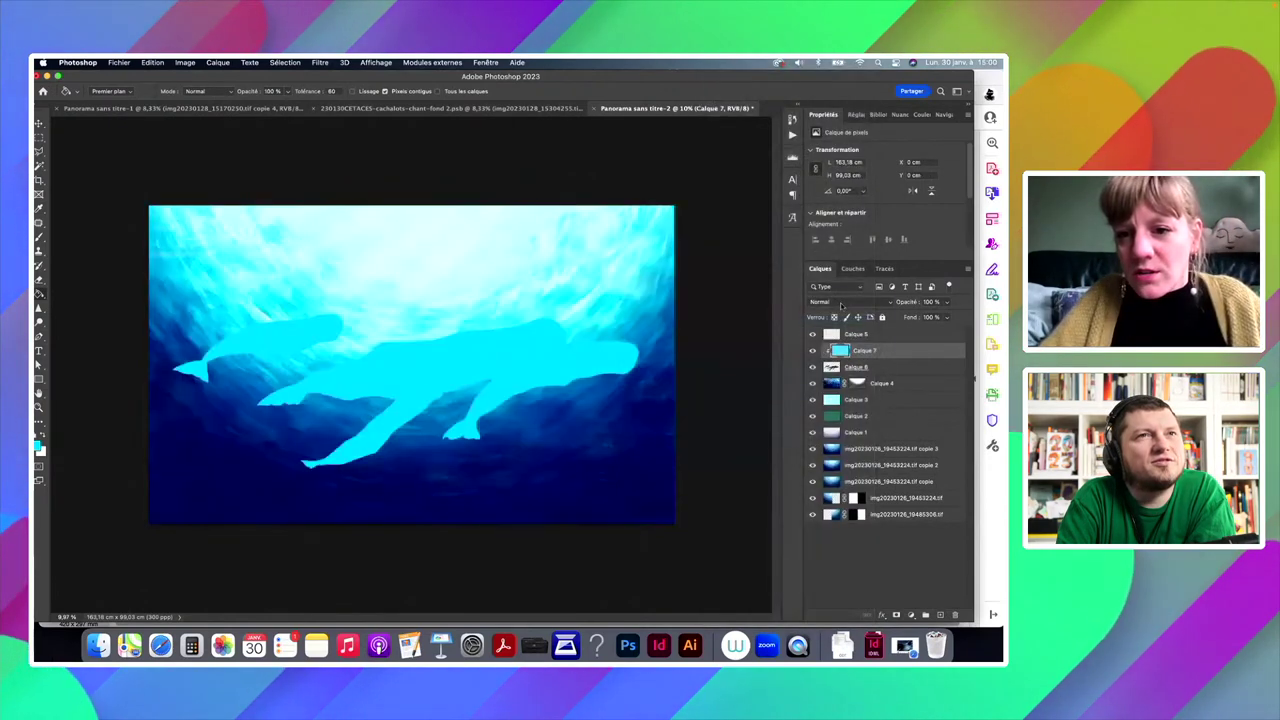
pyautogui.click(829, 301)
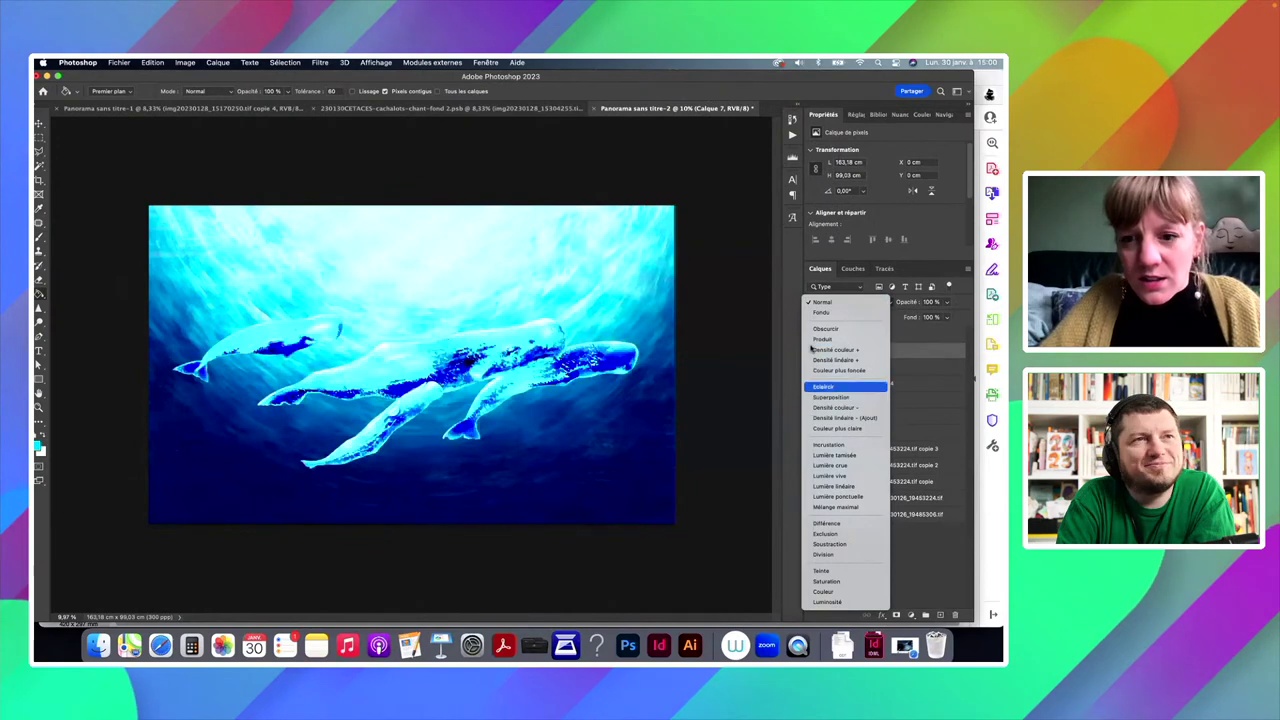
pyautogui.click(822, 340)
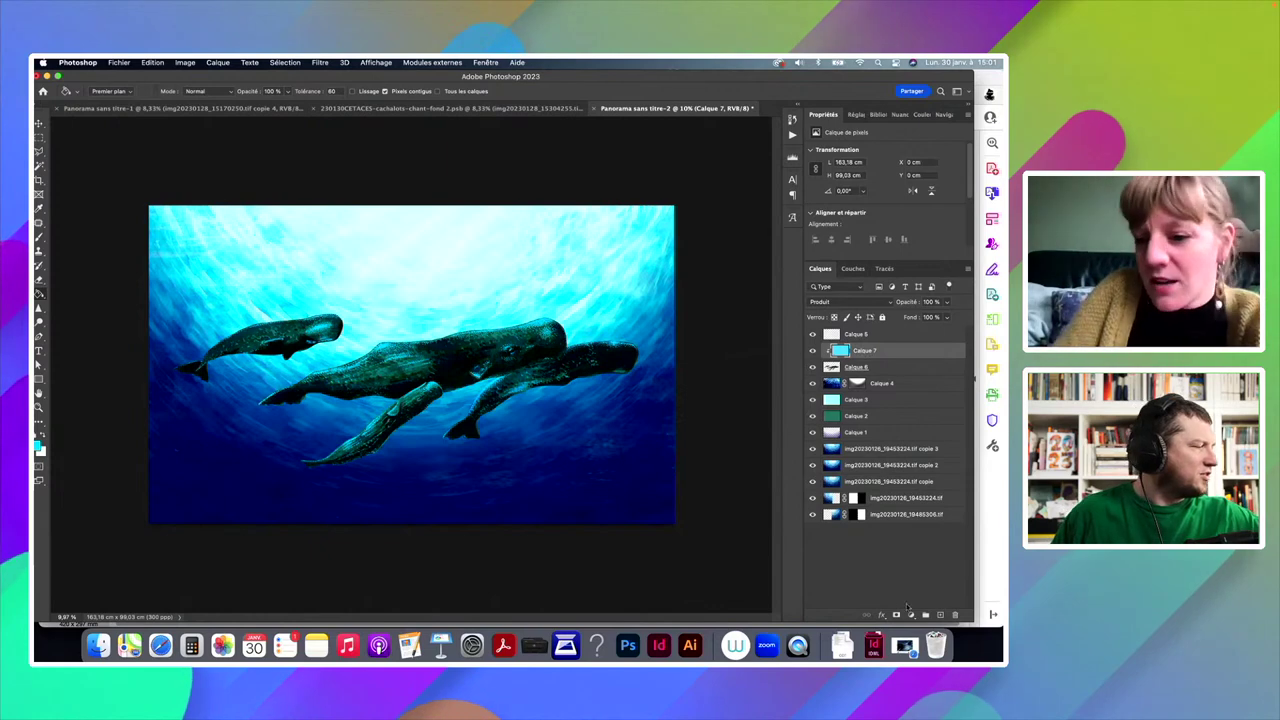
# Step: Add a second cyan-filled layer clipped to the whales, in Normal mode, and give it a black layer mask
pyautogui.click(937, 614)
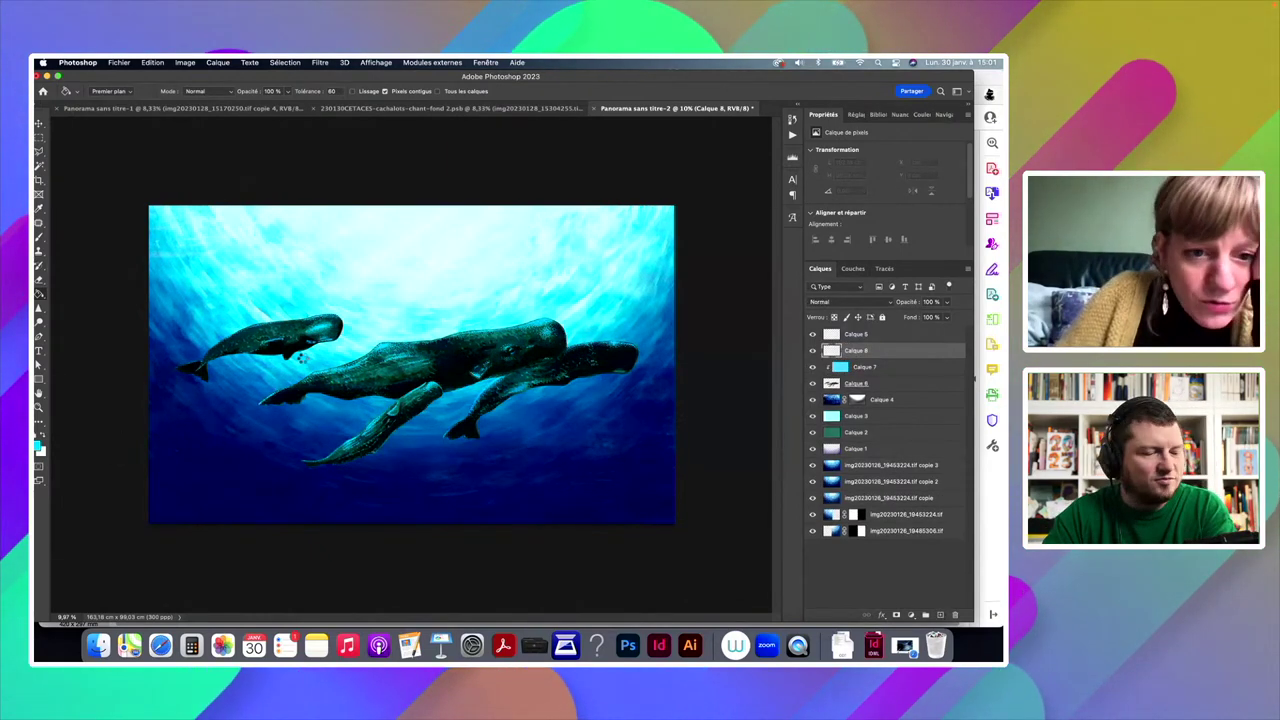
pyautogui.hotkey('alt', 'BackSpace')
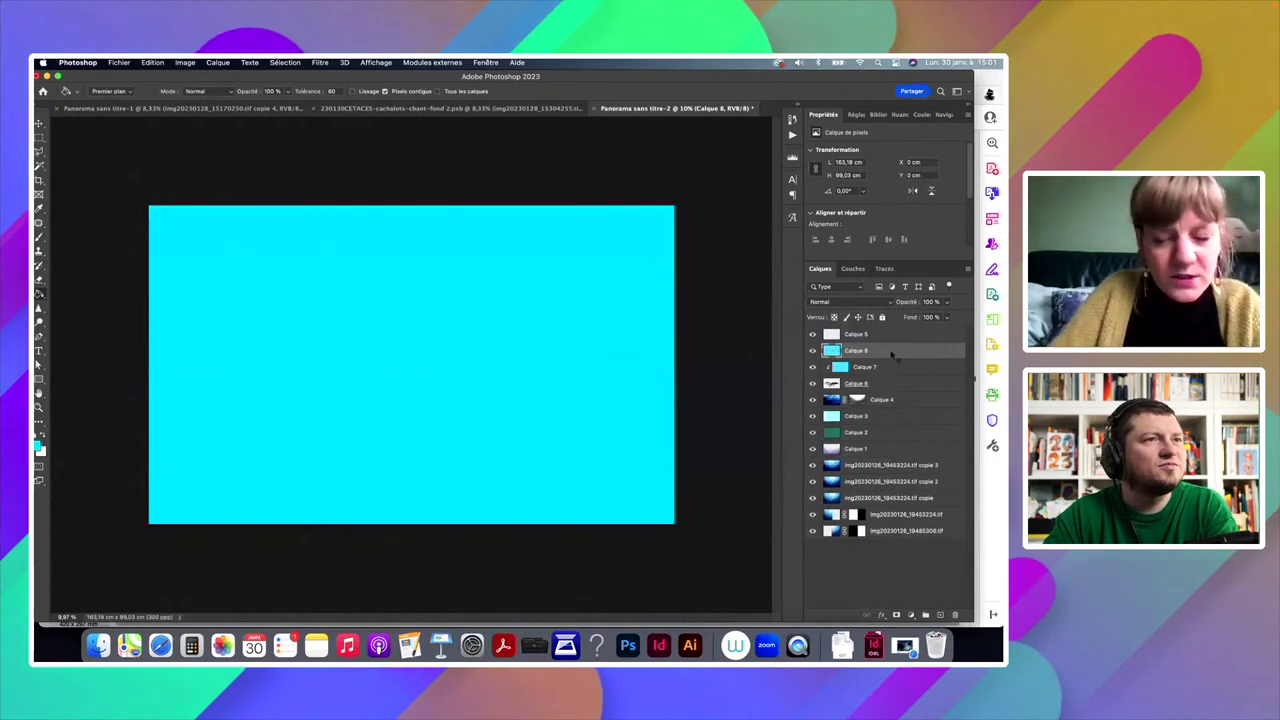
pyautogui.rightClick(890, 350)
pyautogui.click(845, 321)
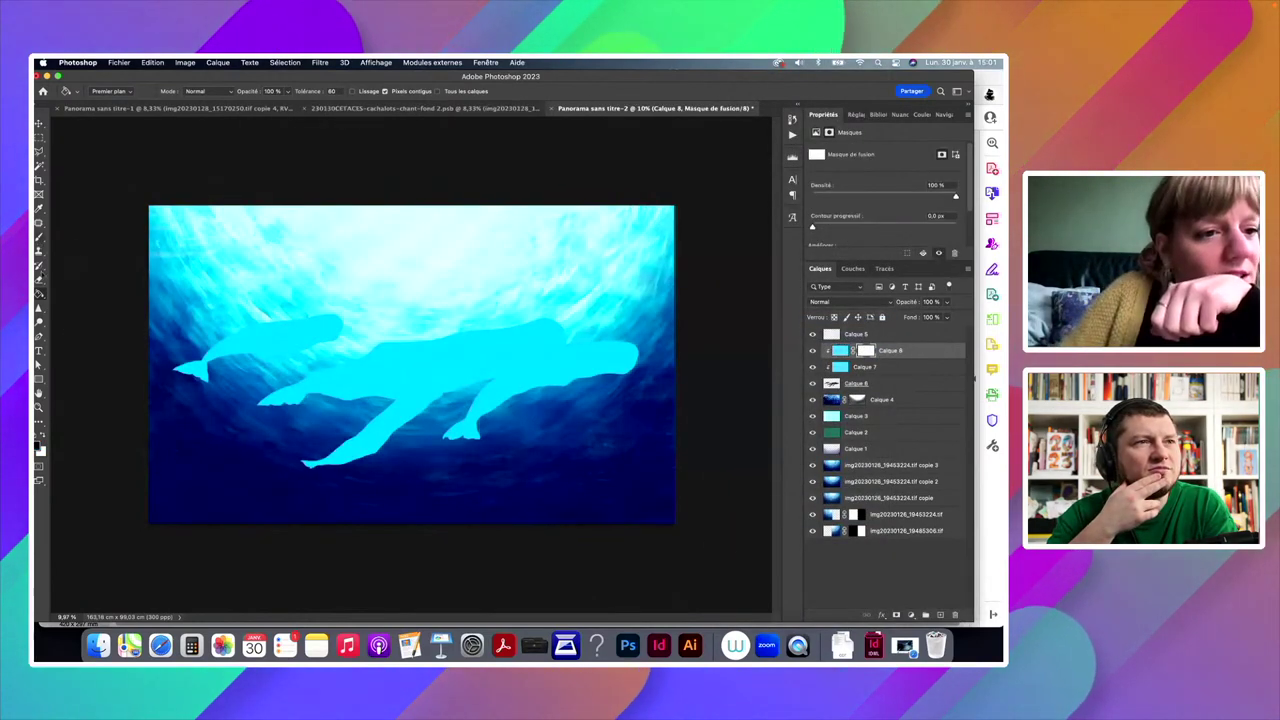
pyautogui.press('super+i')
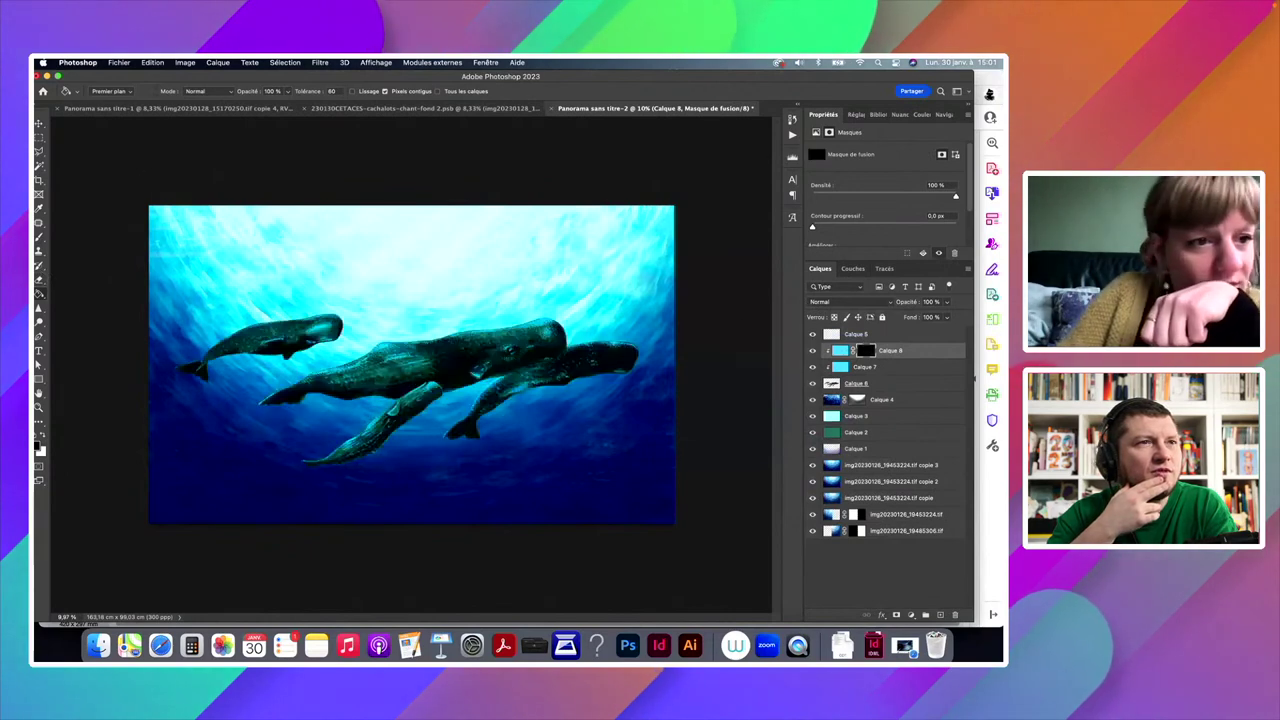
# Step: Paint white on Calque 8's mask over the small left whale and the rear right whale, using a soft 2842 px brush at 40% opacity
pyautogui.click(40, 238)
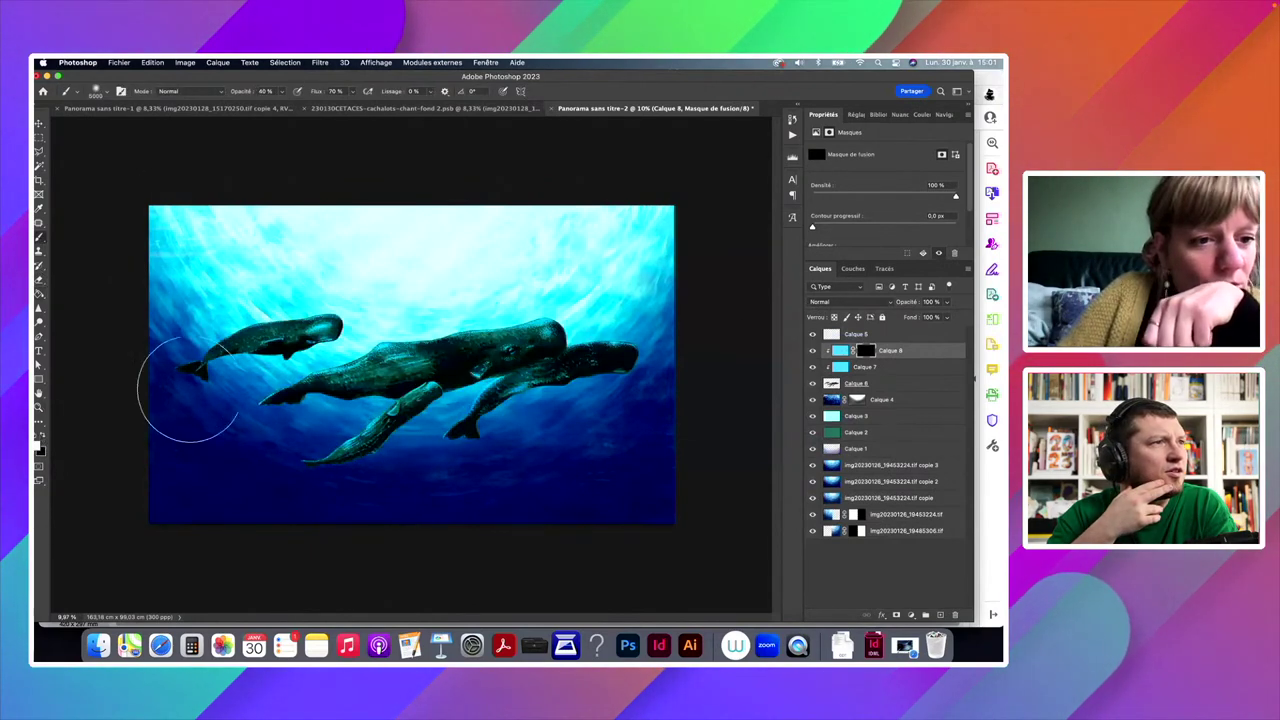
pyautogui.rightClick(306, 316)
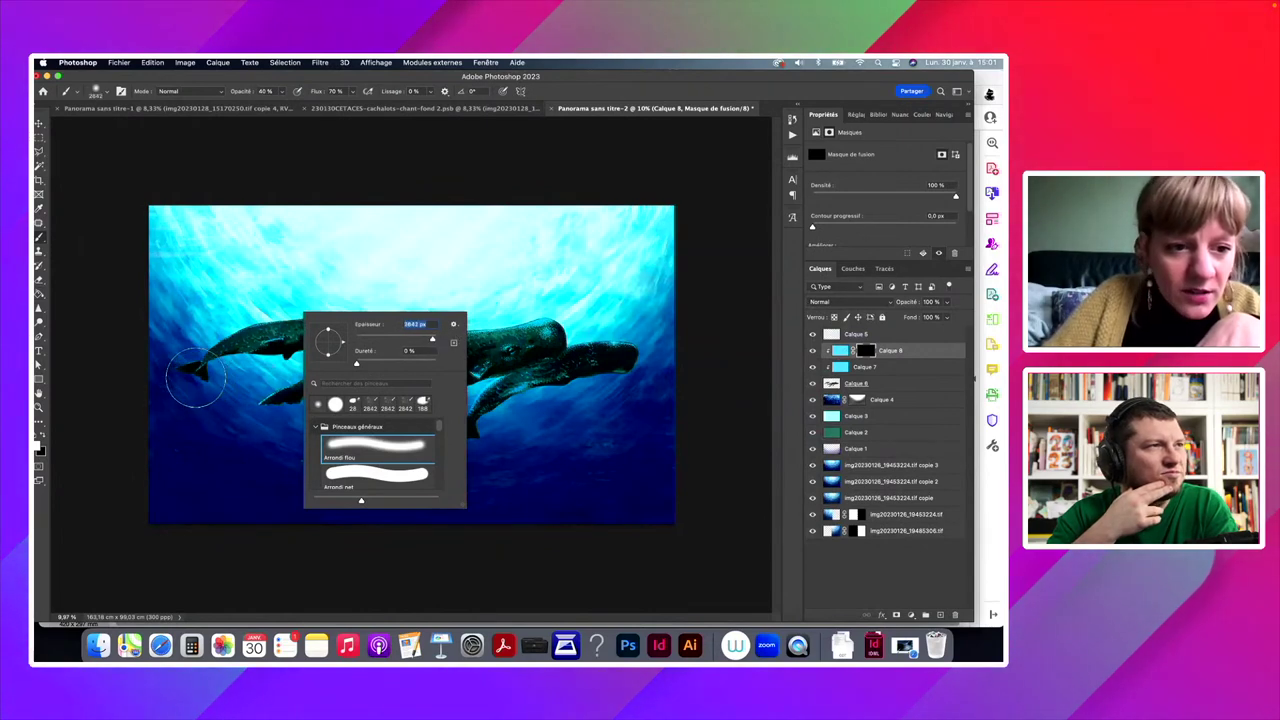
pyautogui.press('Return')
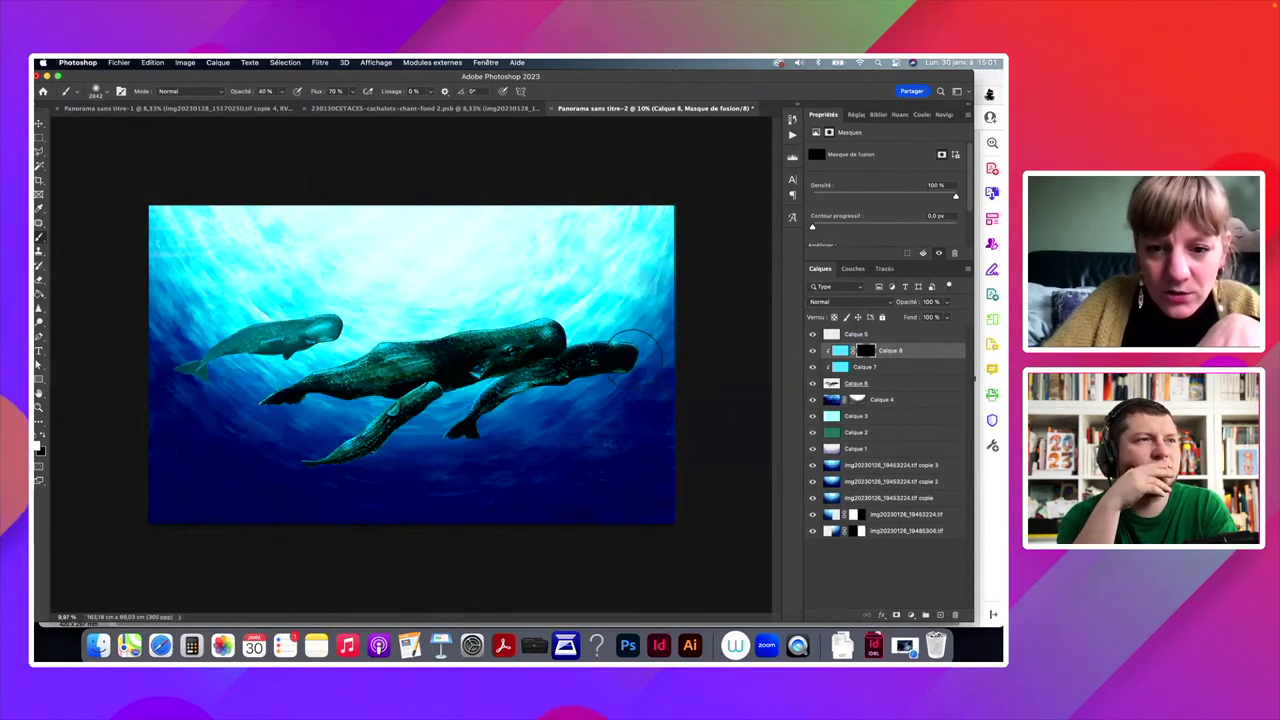
pyautogui.moveTo(617, 362)
pyautogui.mouseDown()
pyautogui.moveTo(536, 407)
pyautogui.moveTo(456, 424)
pyautogui.mouseUp()
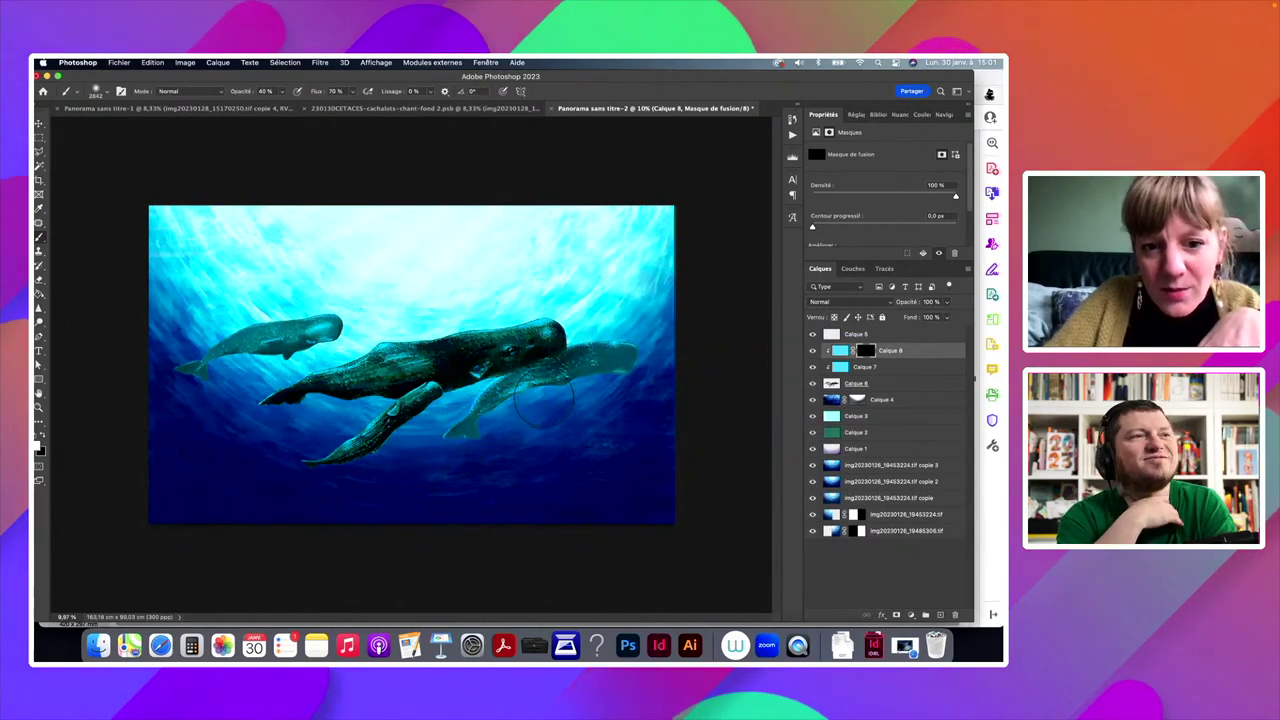
pyautogui.moveTo(580, 385); pyautogui.dragTo(600, 365)
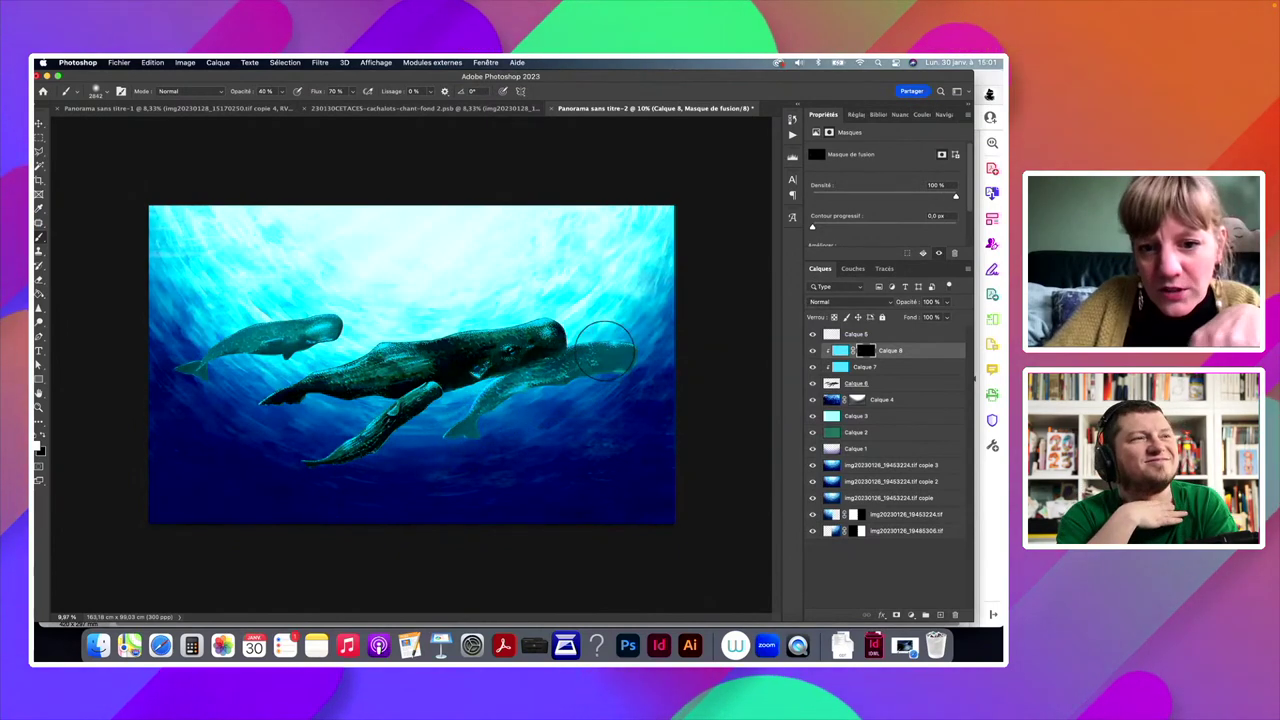
# Step: Adjust the cyan fill of Calque 8 with Hue/Saturation, setting saturation to +100 and lightness to -44
pyautogui.click(838, 350)
pyautogui.press('super+u')
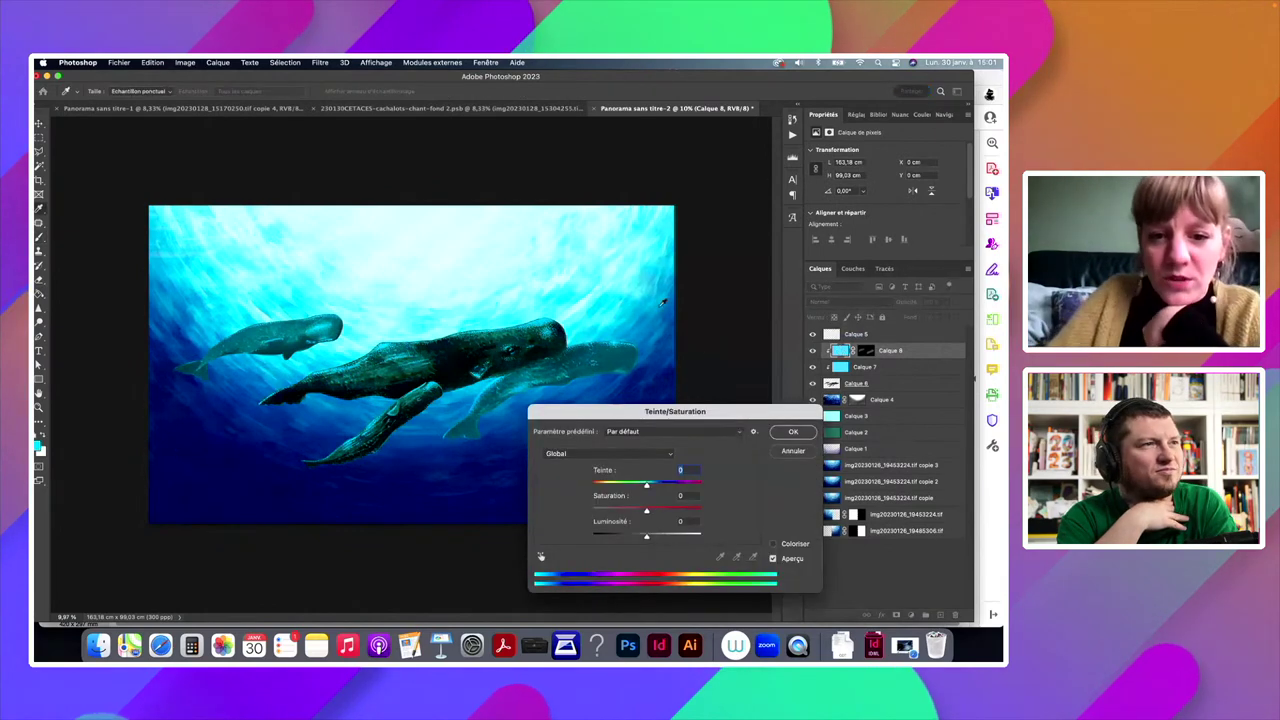
pyautogui.moveTo(706, 410); pyautogui.dragTo(791, 258)
pyautogui.moveTo(731, 359); pyautogui.dragTo(886, 360)
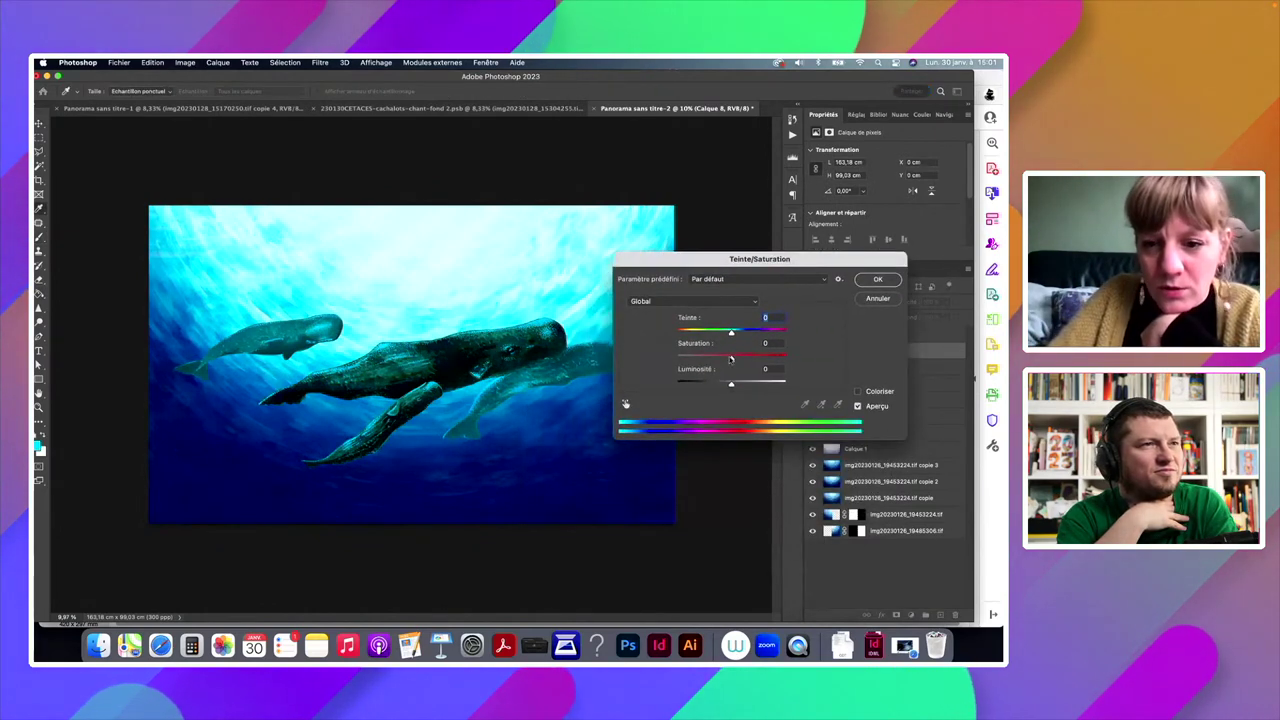
pyautogui.moveTo(731, 384); pyautogui.dragTo(705, 382)
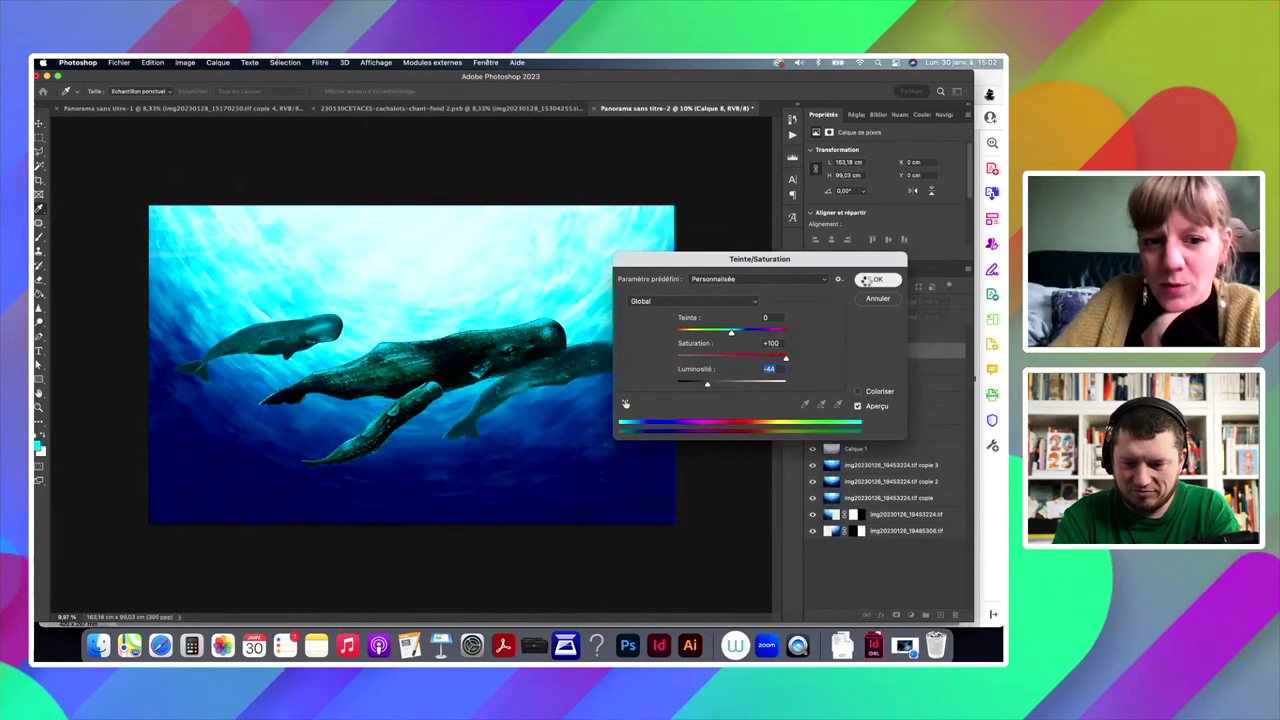
pyautogui.click(873, 281)
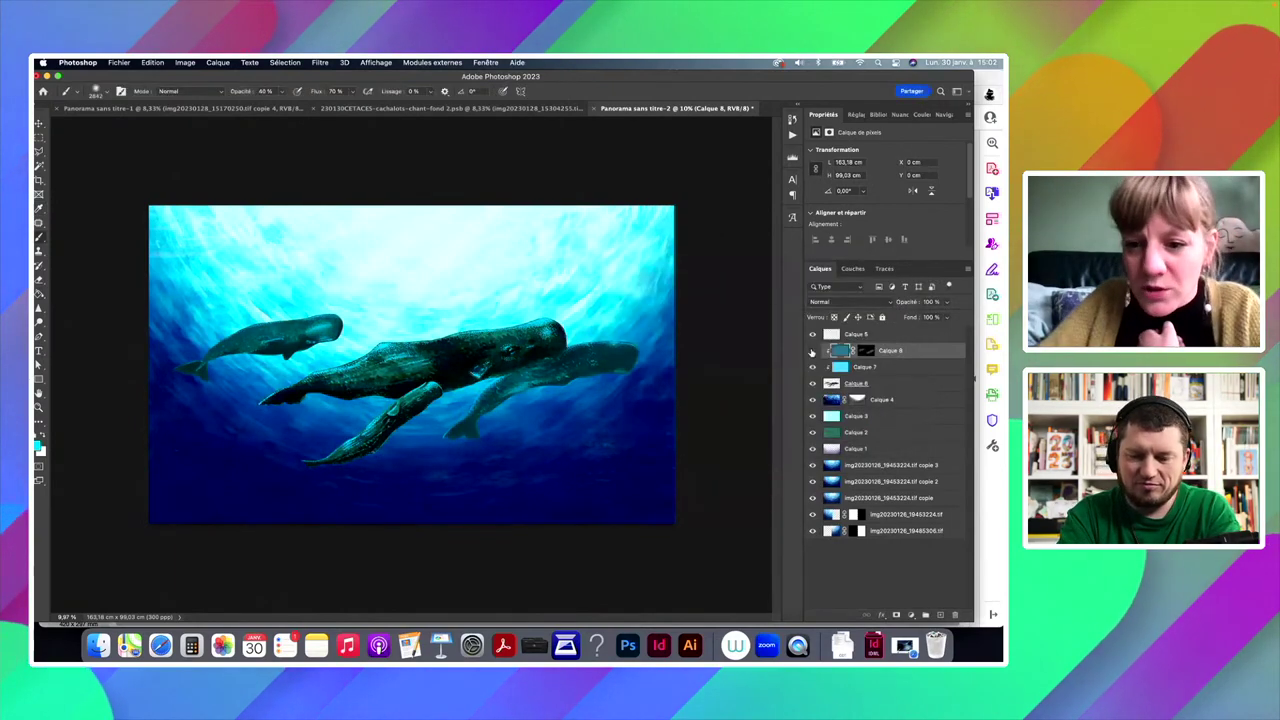
# Step: Hide the clipped tint layers Calque 7 and Calque 8 and make the whale layer Calque 6 active
pyautogui.click(812, 350)
pyautogui.click(856, 383)
pyautogui.press('super+plus')
pyautogui.press('super+plus')
pyautogui.press('super+plus')
pyautogui.press('super+plus')
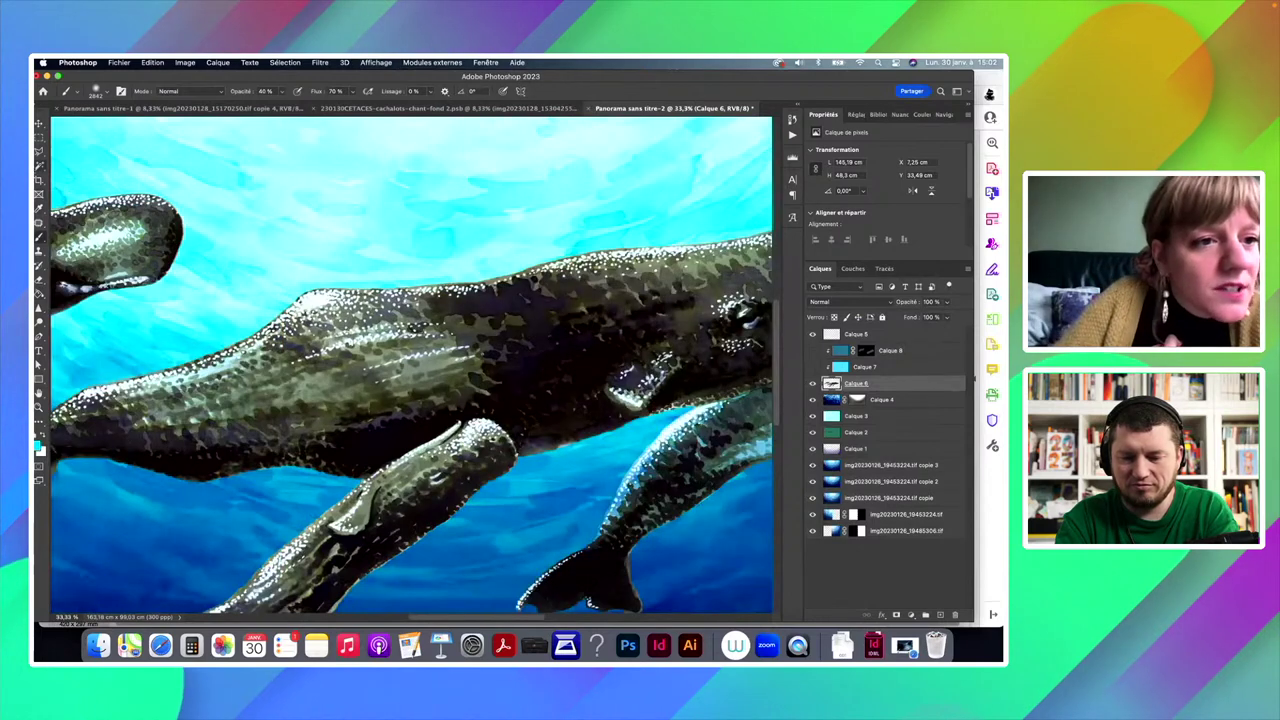
# Step: Select the white specks on the whales with the non-contiguous Magic Wand at tolerance 40 and smooth the selection with a 5-pixel radius
pyautogui.press('w')
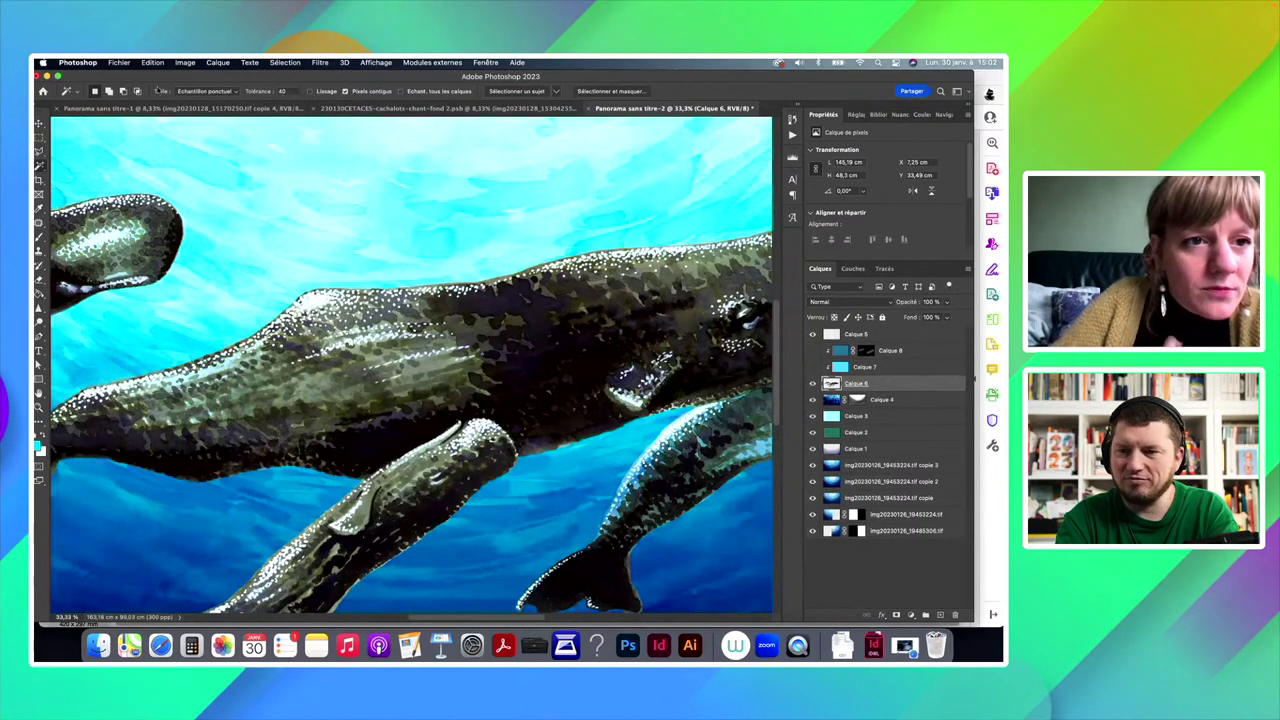
pyautogui.moveTo(155, 81); pyautogui.dragTo(202, 80)
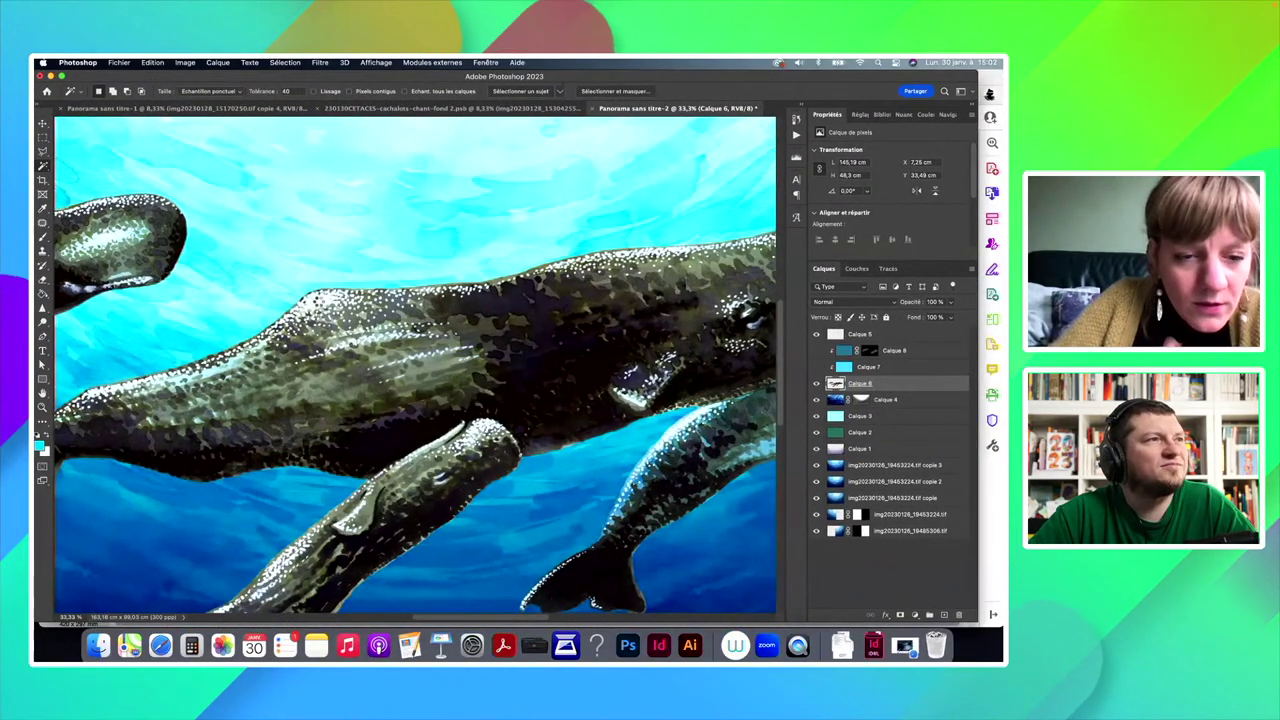
pyautogui.click(286, 62)
pyautogui.moveTo(400, 222)
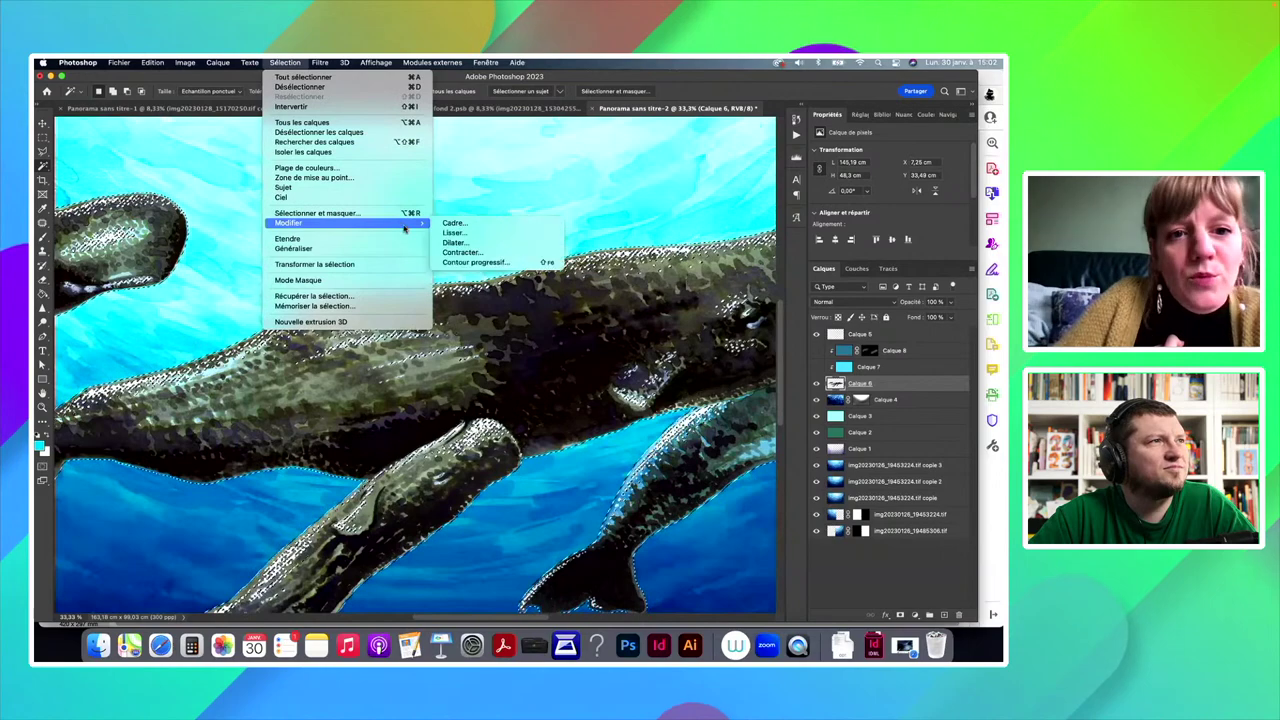
pyautogui.click(460, 233)
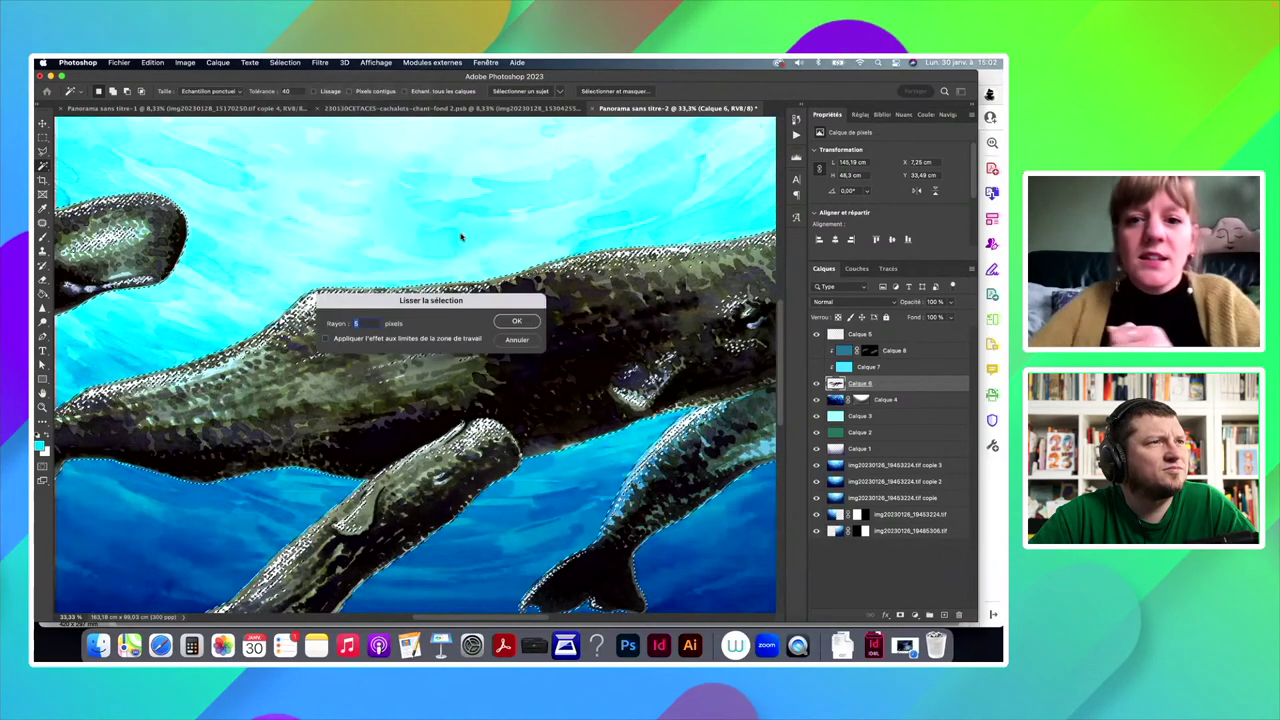
pyautogui.click(533, 322)
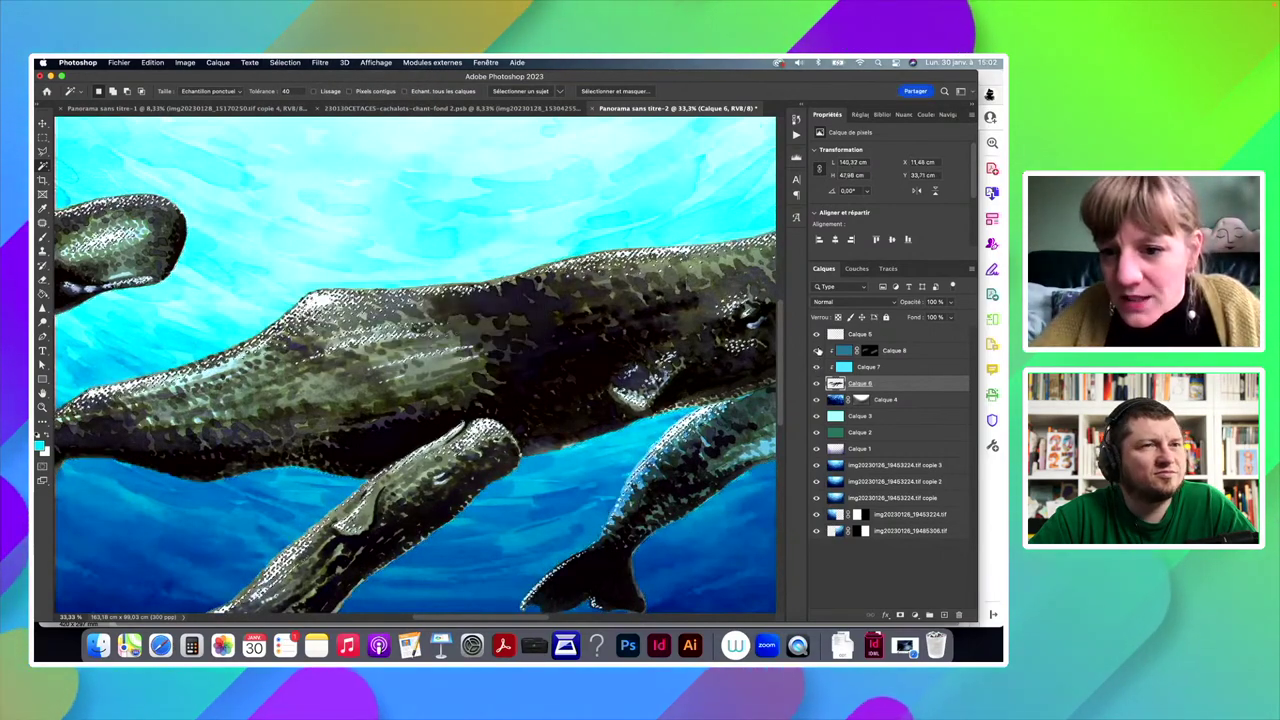
# Step: Show Calque 7 and Calque 8 again and add a Hue/Saturation adjustment layer above Calque 8, masked by the current selection
pyautogui.click(817, 350)
pyautogui.click(843, 350)
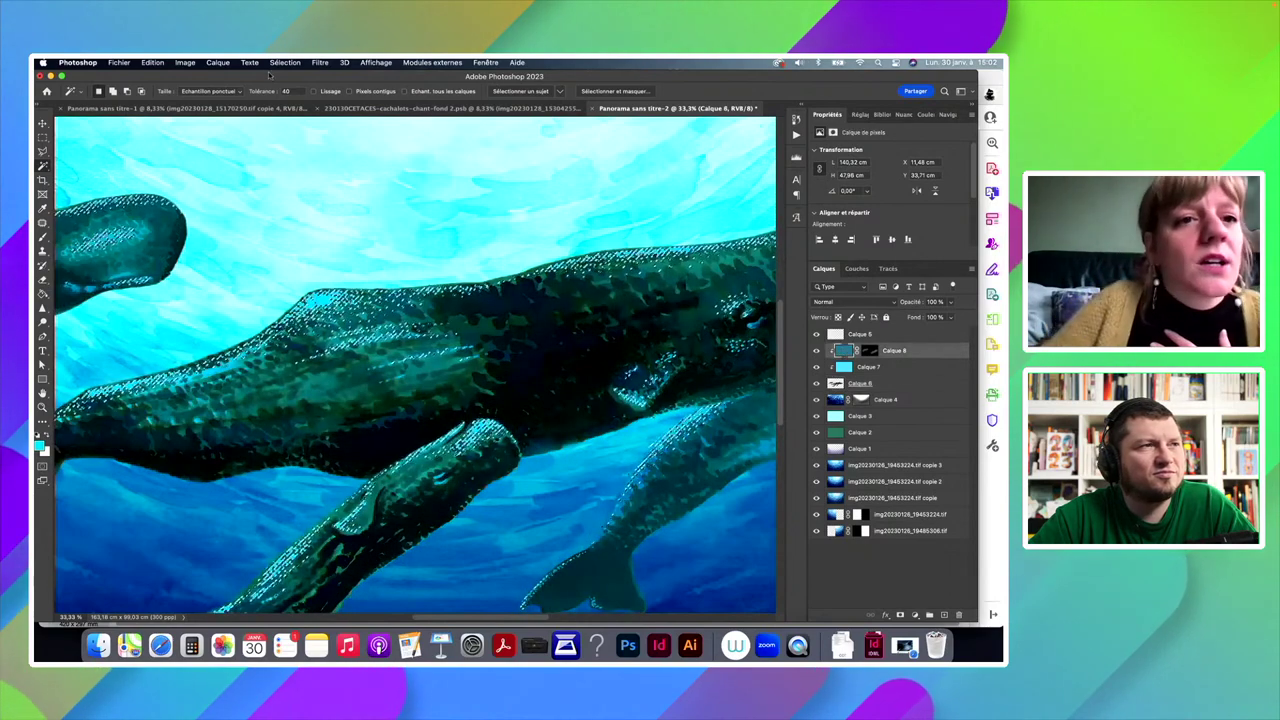
pyautogui.click(218, 62)
pyautogui.moveTo(330, 203)
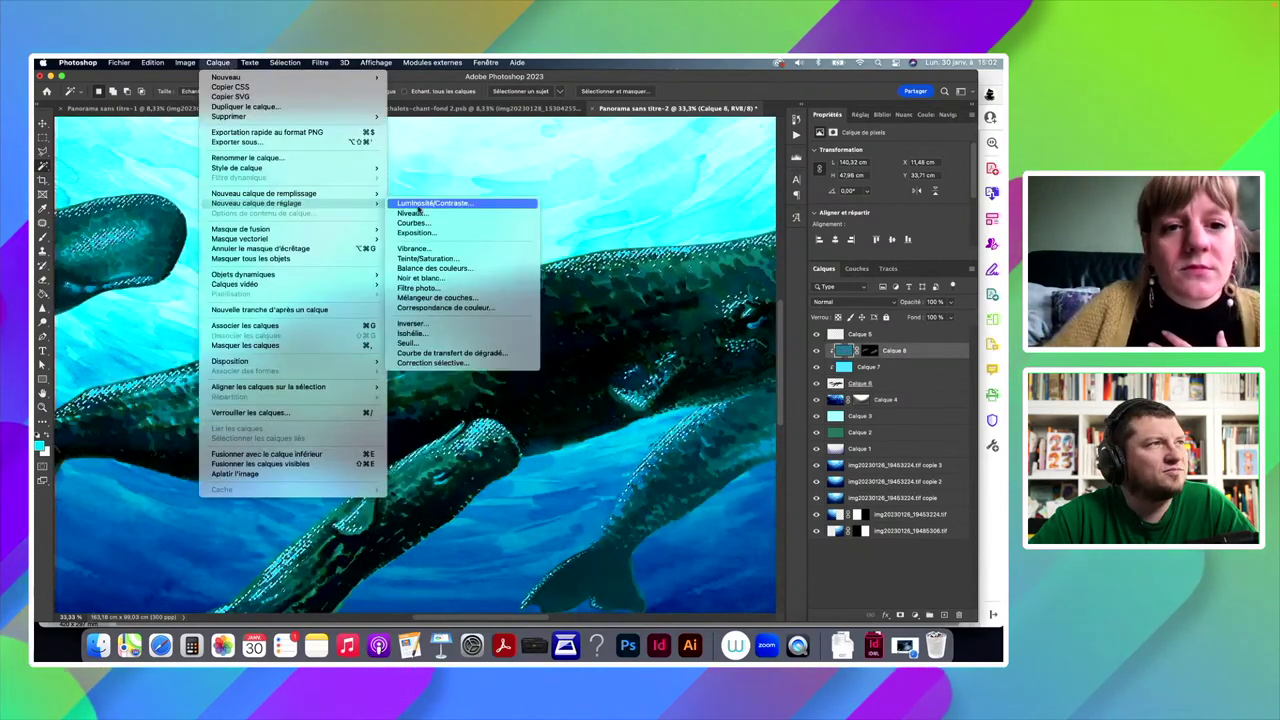
pyautogui.click(428, 258)
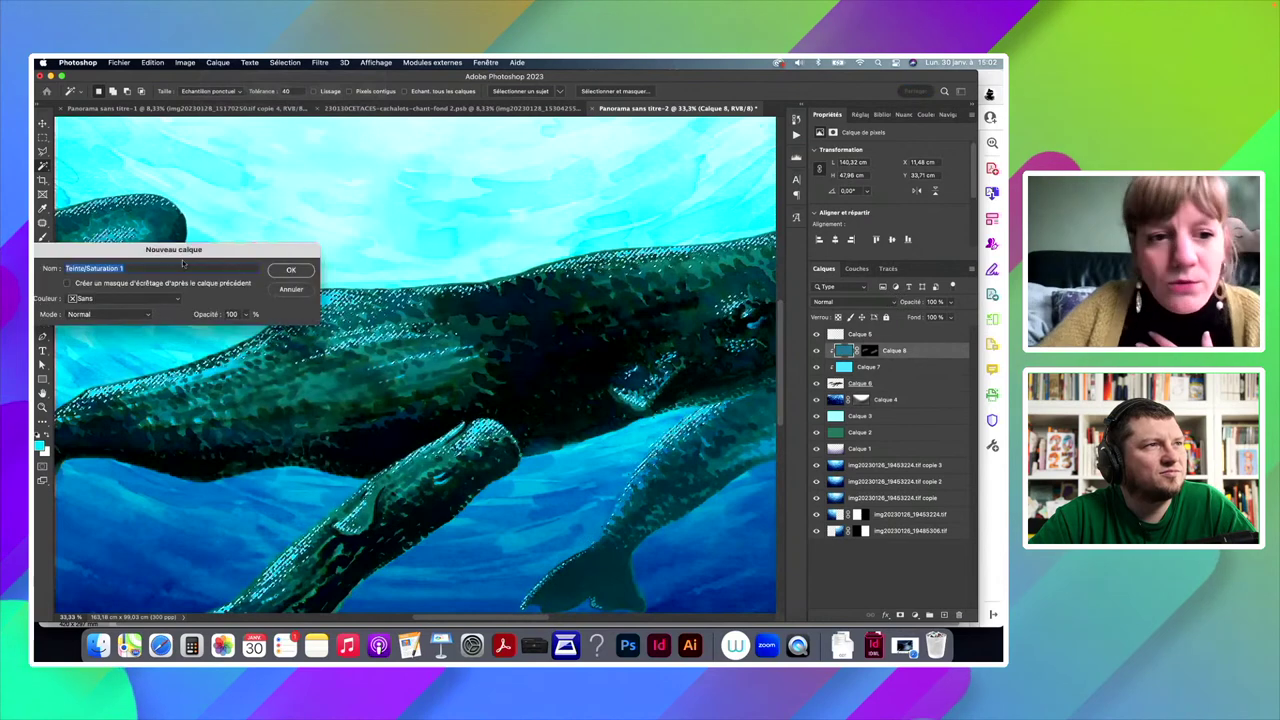
pyautogui.press('Return')
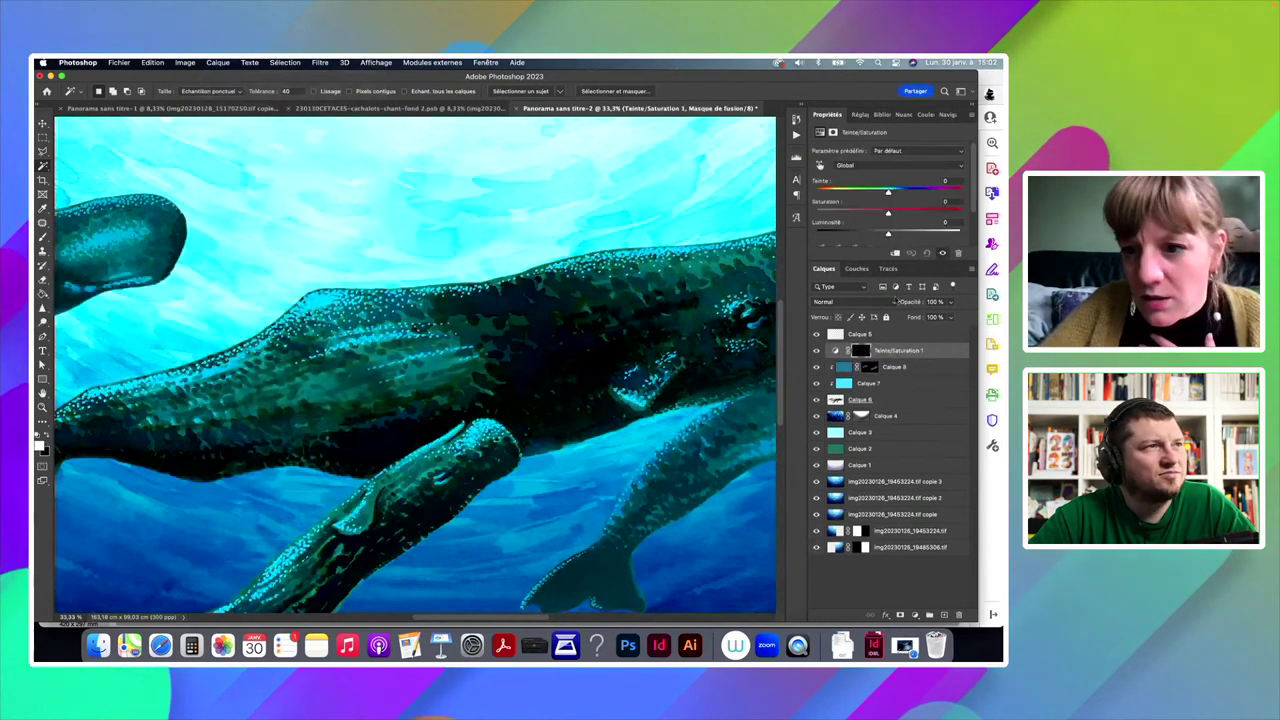
# Step: Set the white specks' Hue/Saturation adjustment to saturation +100 and lightness +78
pyautogui.click(835, 350)
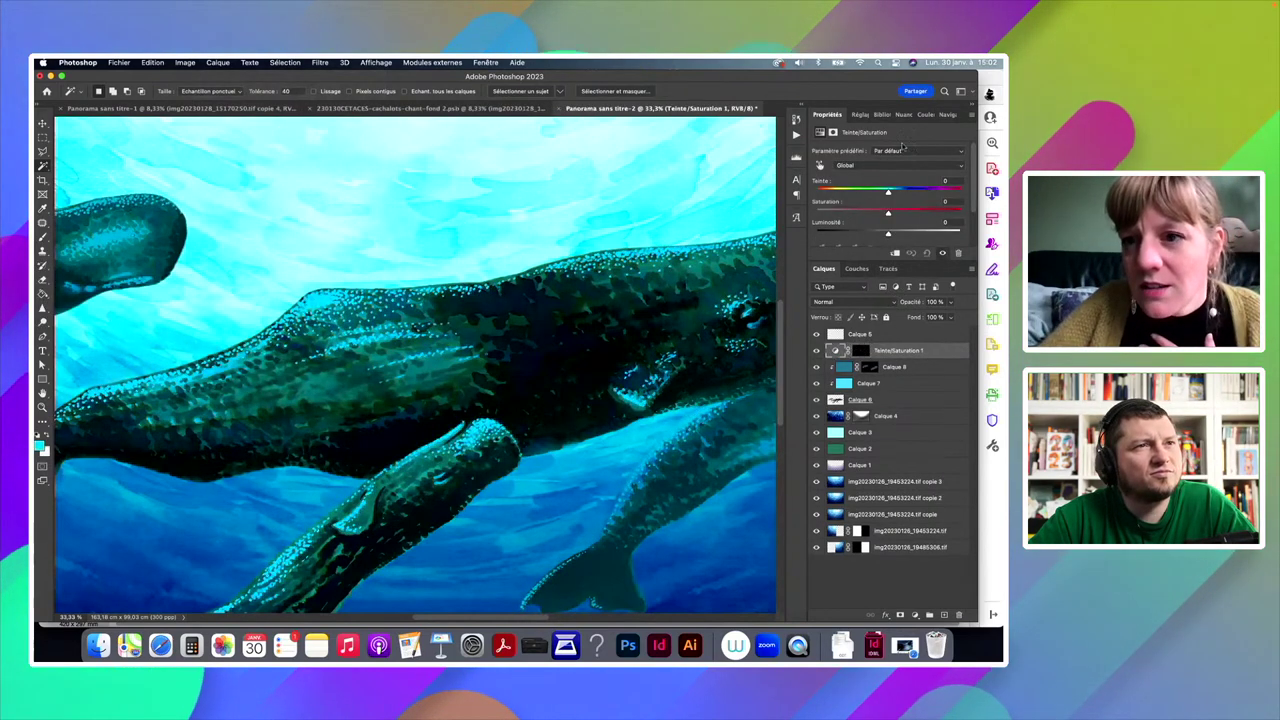
pyautogui.moveTo(888, 213); pyautogui.dragTo(960, 213)
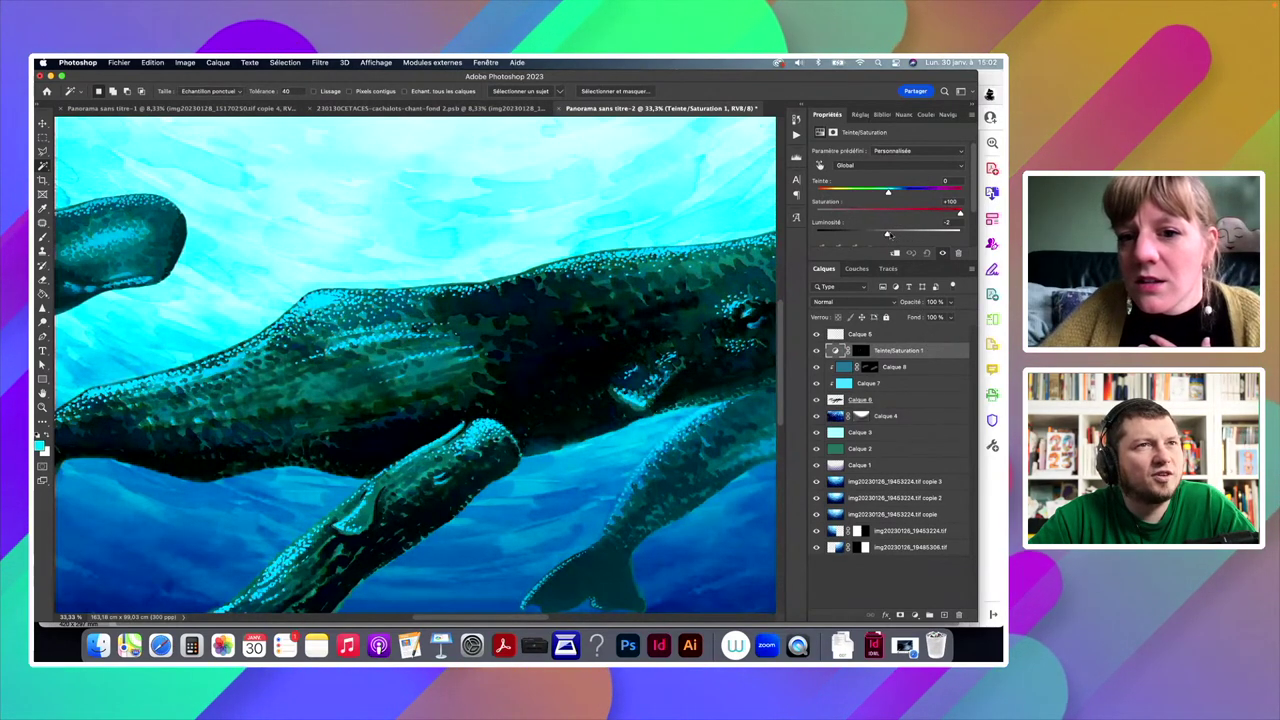
pyautogui.moveTo(903, 236)
pyautogui.mouseDown()
pyautogui.moveTo(931, 235)
pyautogui.moveTo(882, 237)
pyautogui.mouseUp()
pyautogui.click(929, 235)
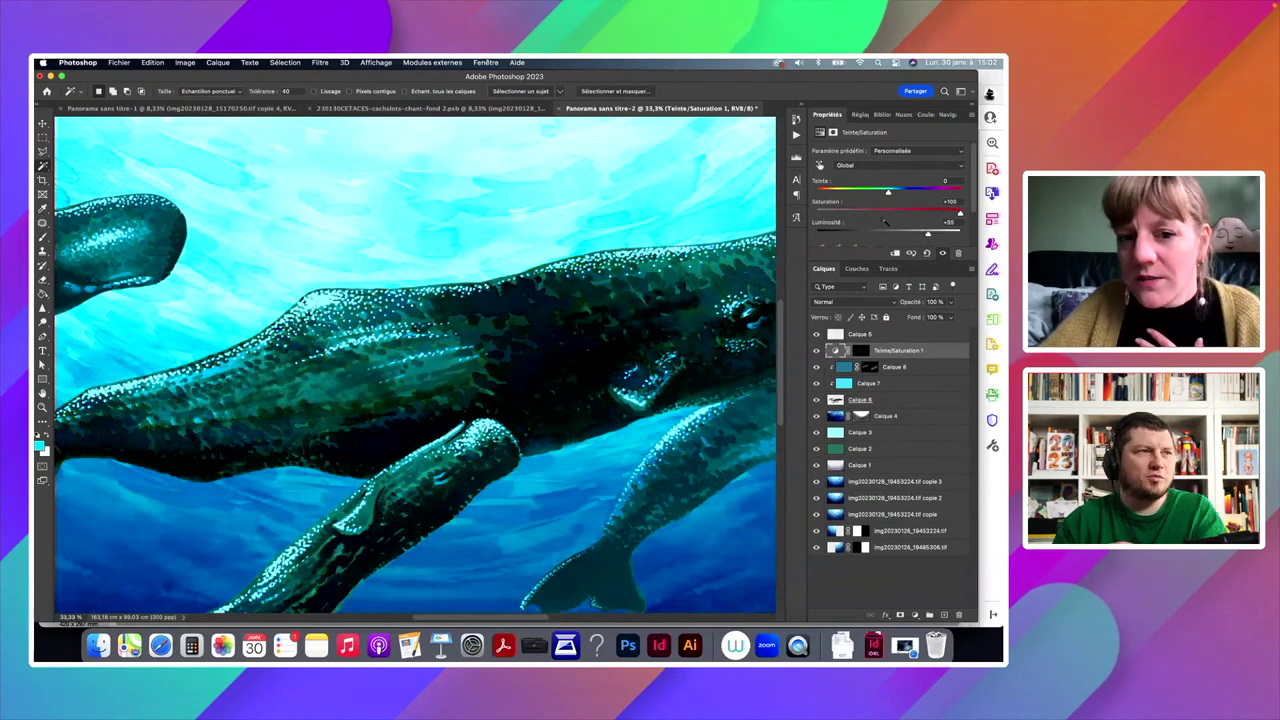
pyautogui.scroll(-5, 506, 243)
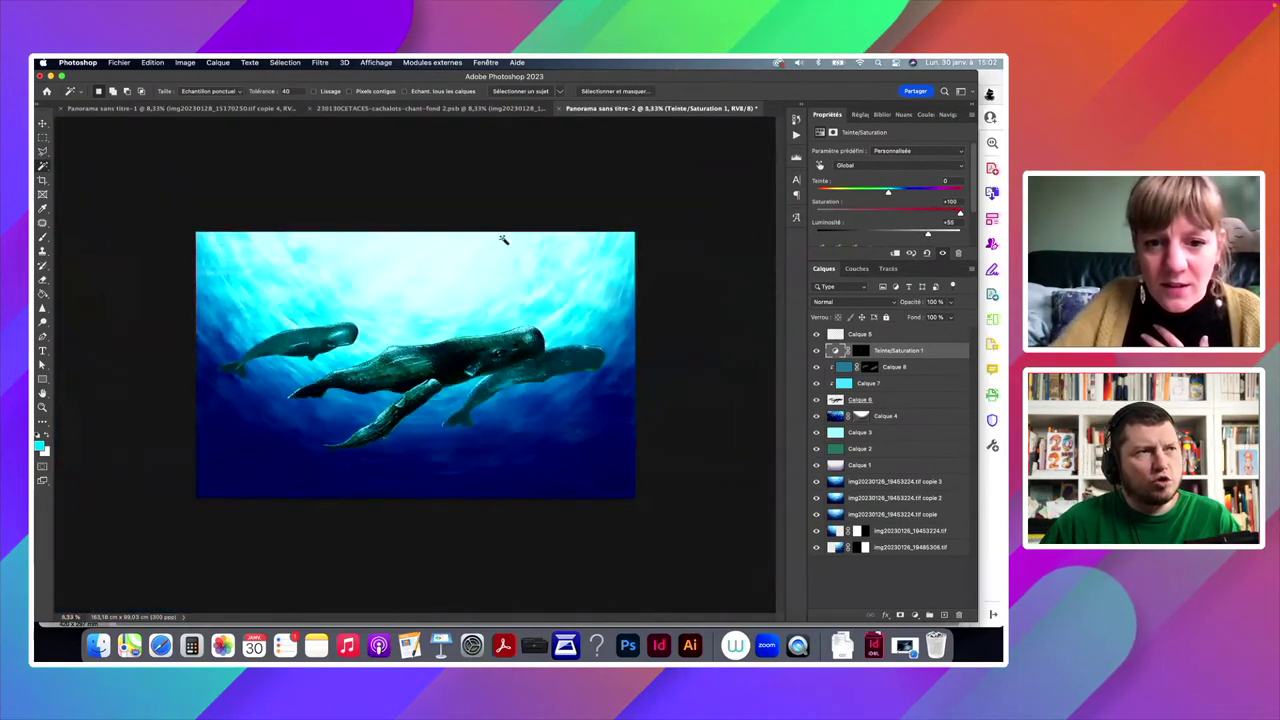
pyautogui.click(944, 234)
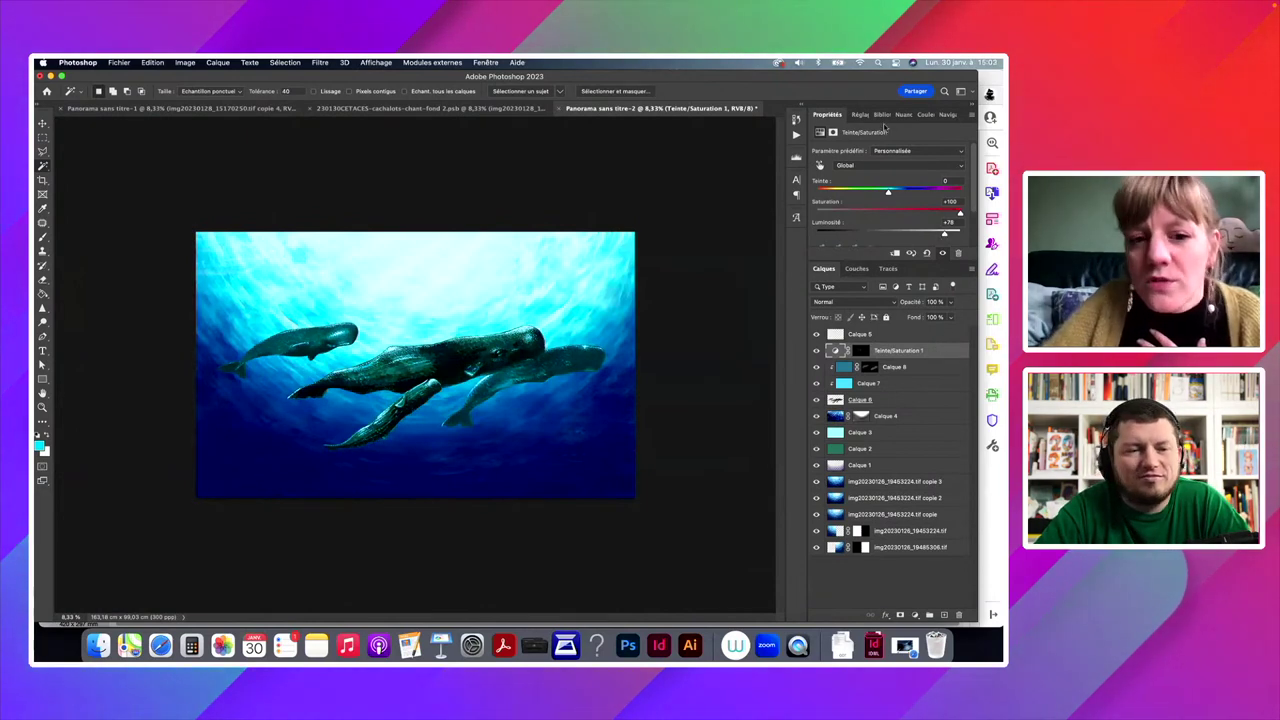
pyautogui.scroll(3, 303, 340)
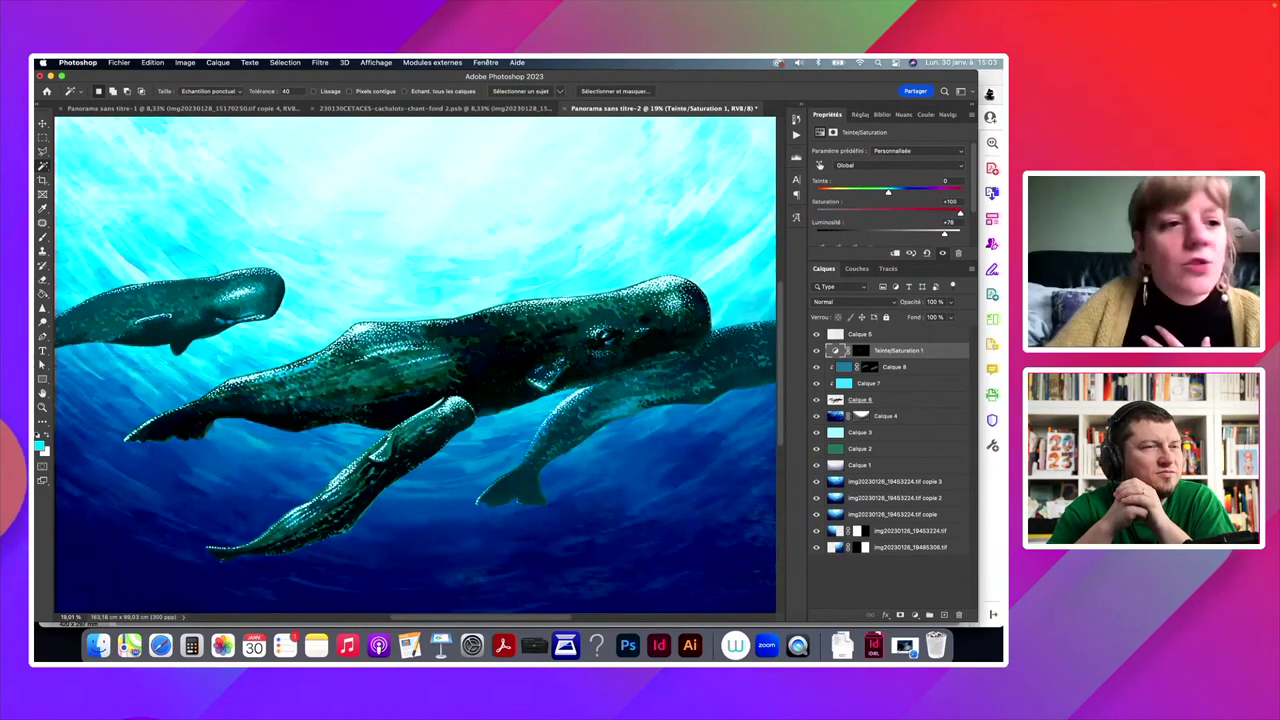
# Step: Paint black on the specks adjustment's mask over the left and rear whales, using the soft 2842 px brush at 40% opacity
pyautogui.click(43, 252)
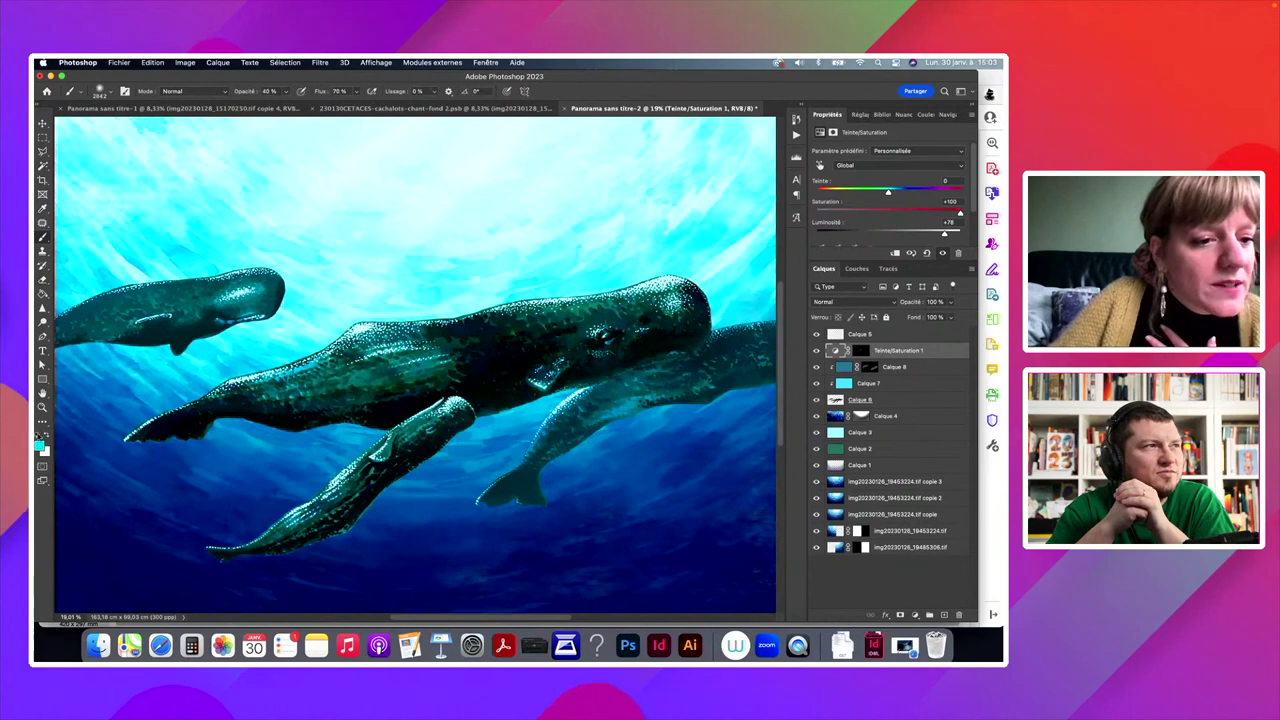
pyautogui.rightClick(323, 262)
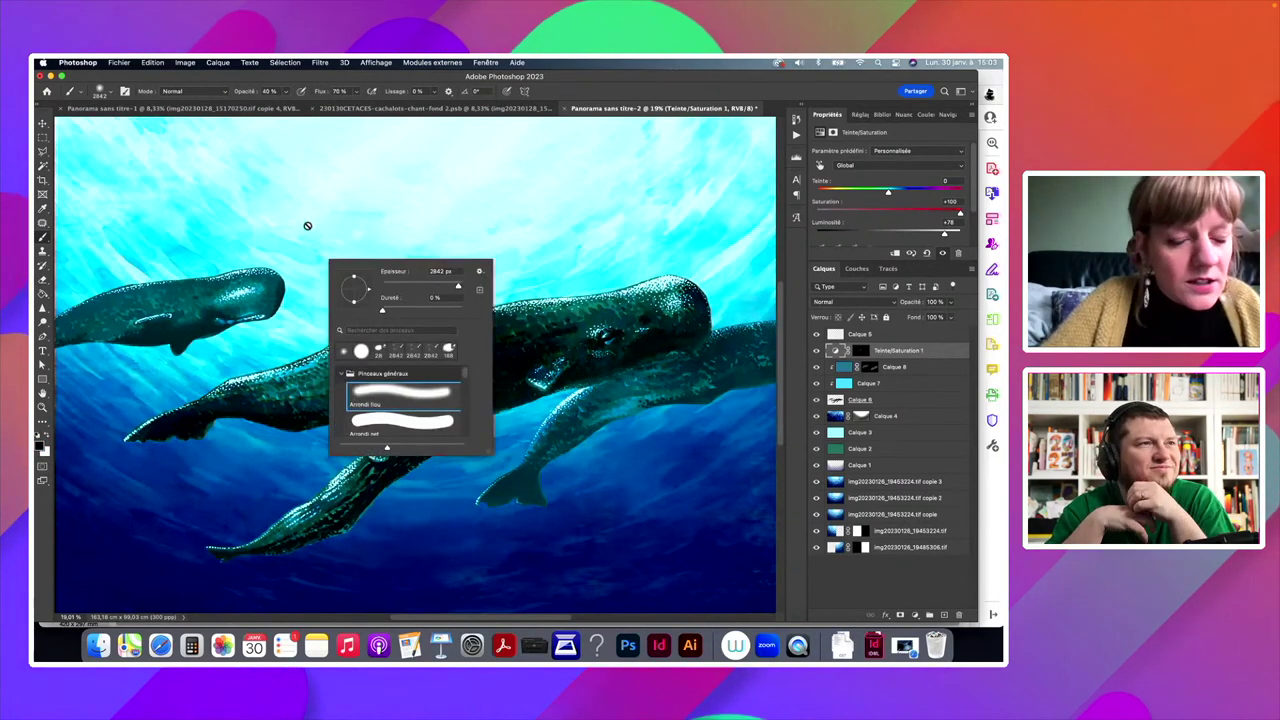
pyautogui.press('Escape')
pyautogui.press('super+backslash')
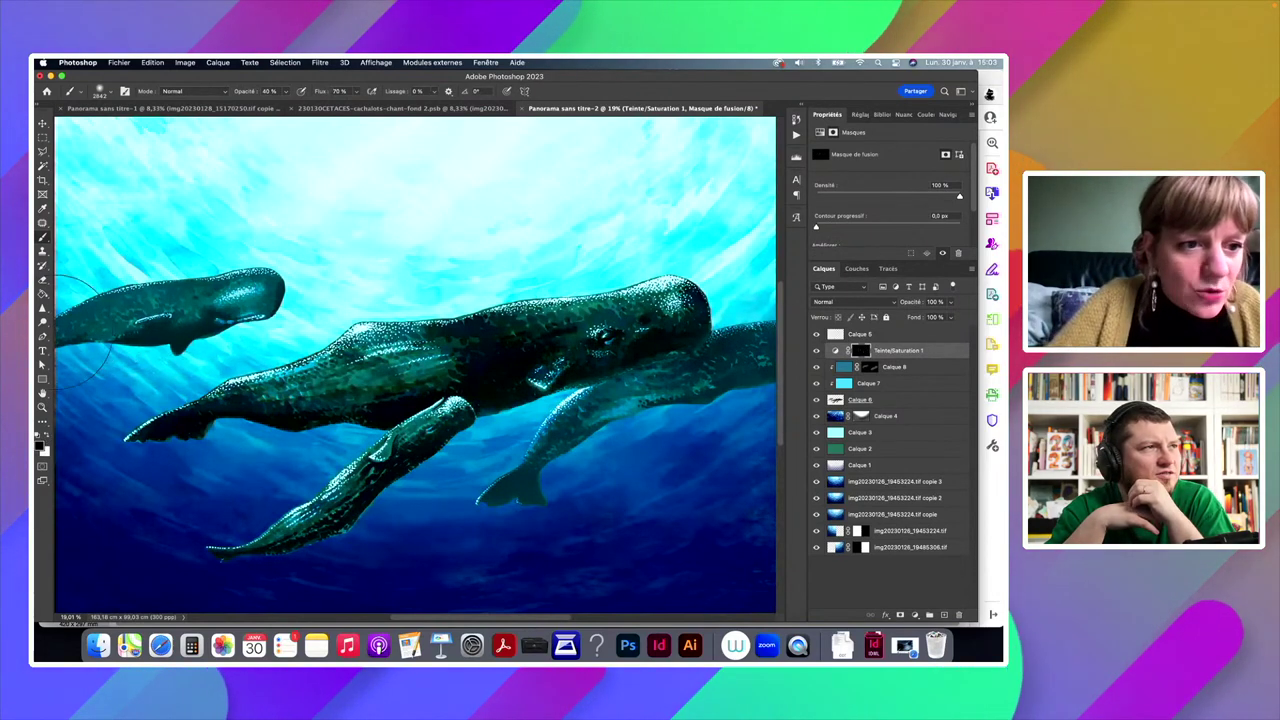
pyautogui.press('super+minus')
pyautogui.press('super+minus')
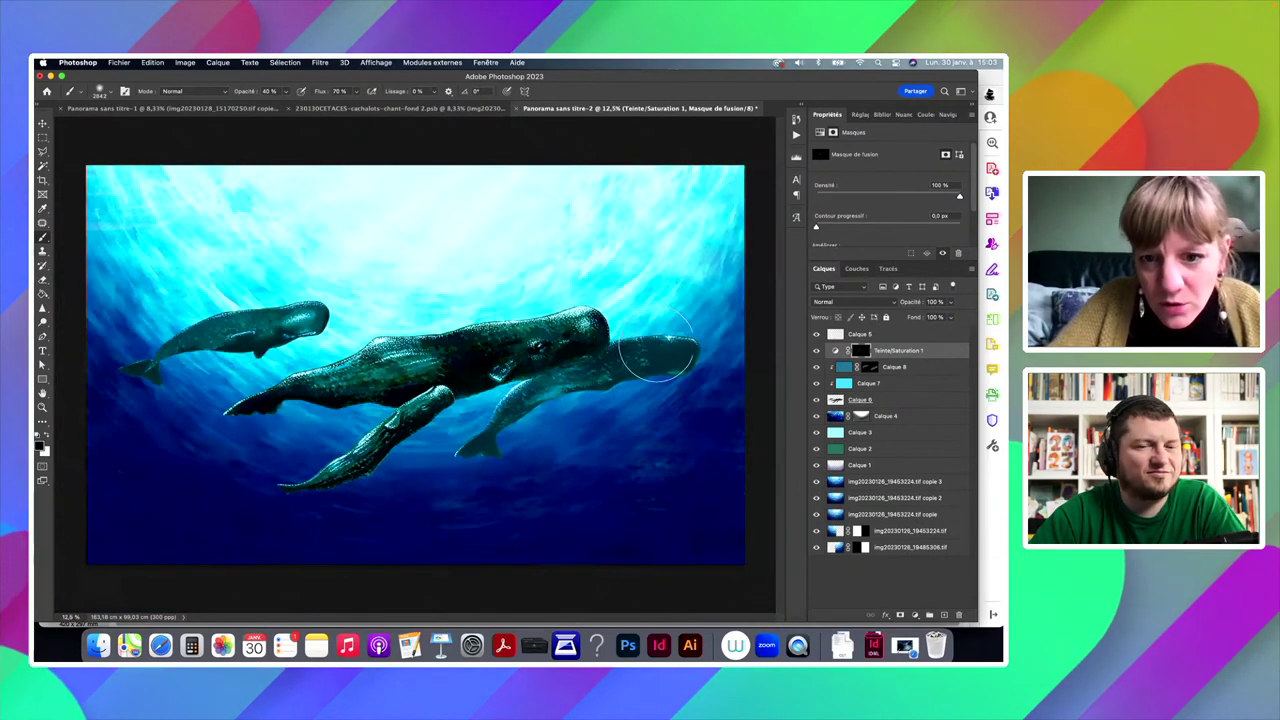
# Step: Add a Hue/Saturation adjustment layer above Calque 5 with hue -11 and saturation -32
pyautogui.hotkey('alt', ']')
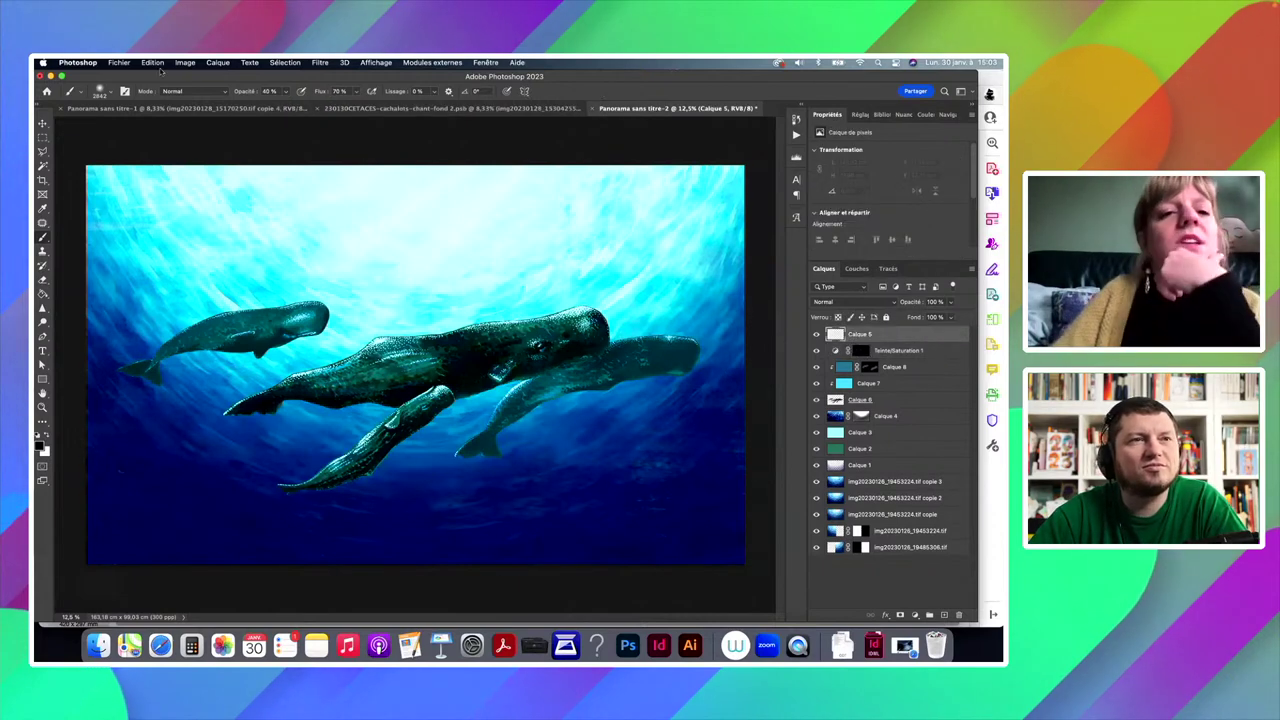
pyautogui.click(215, 63)
pyautogui.moveTo(376, 207)
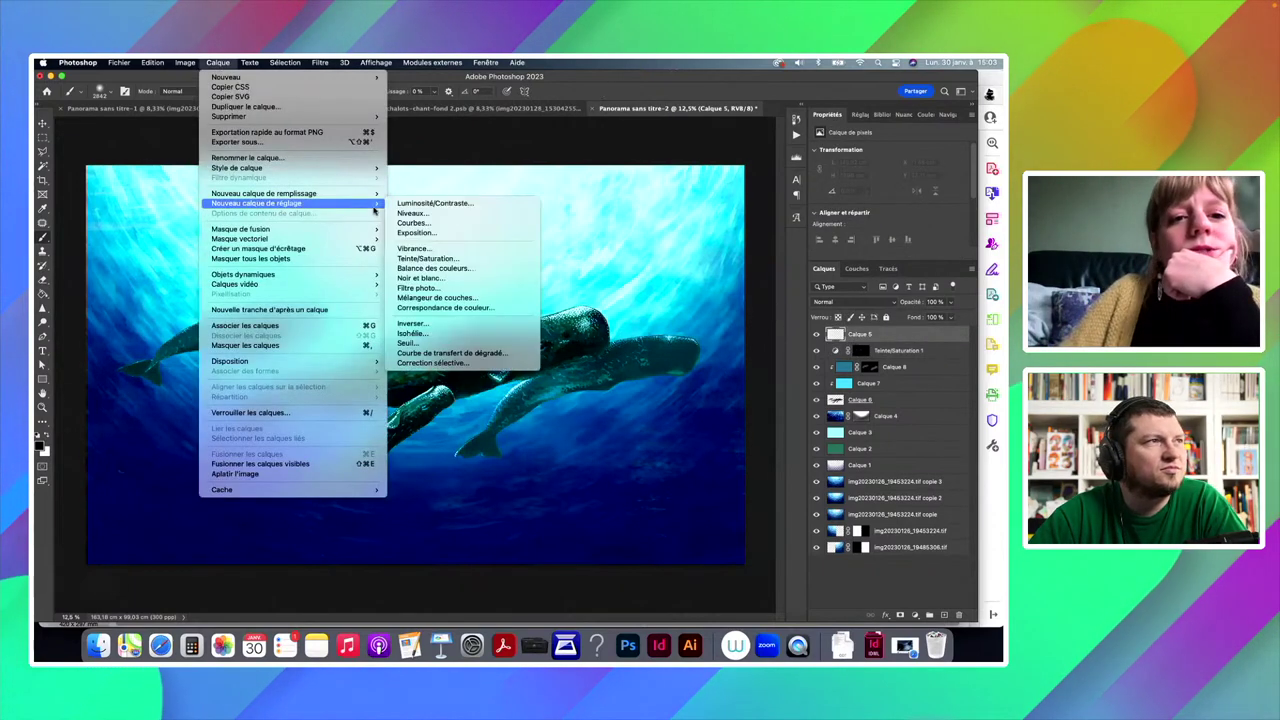
pyautogui.click(428, 258)
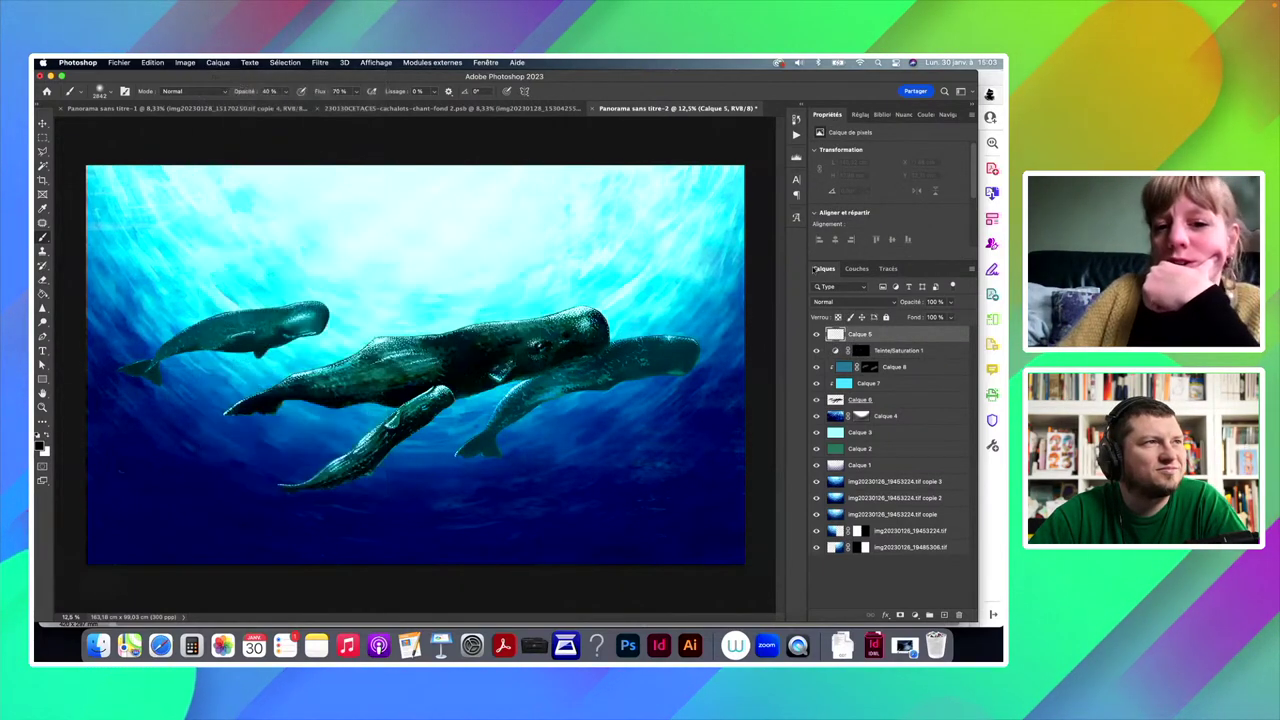
pyautogui.click(290, 270)
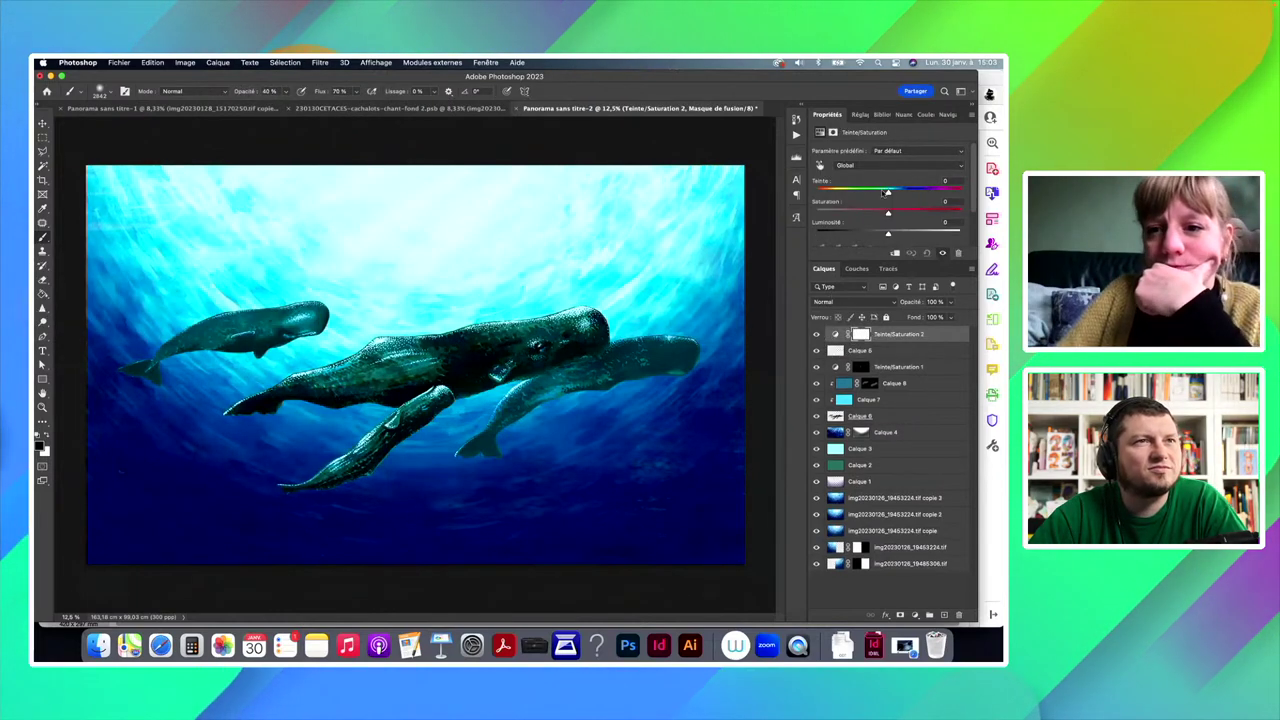
pyautogui.moveTo(887, 193); pyautogui.dragTo(881, 194)
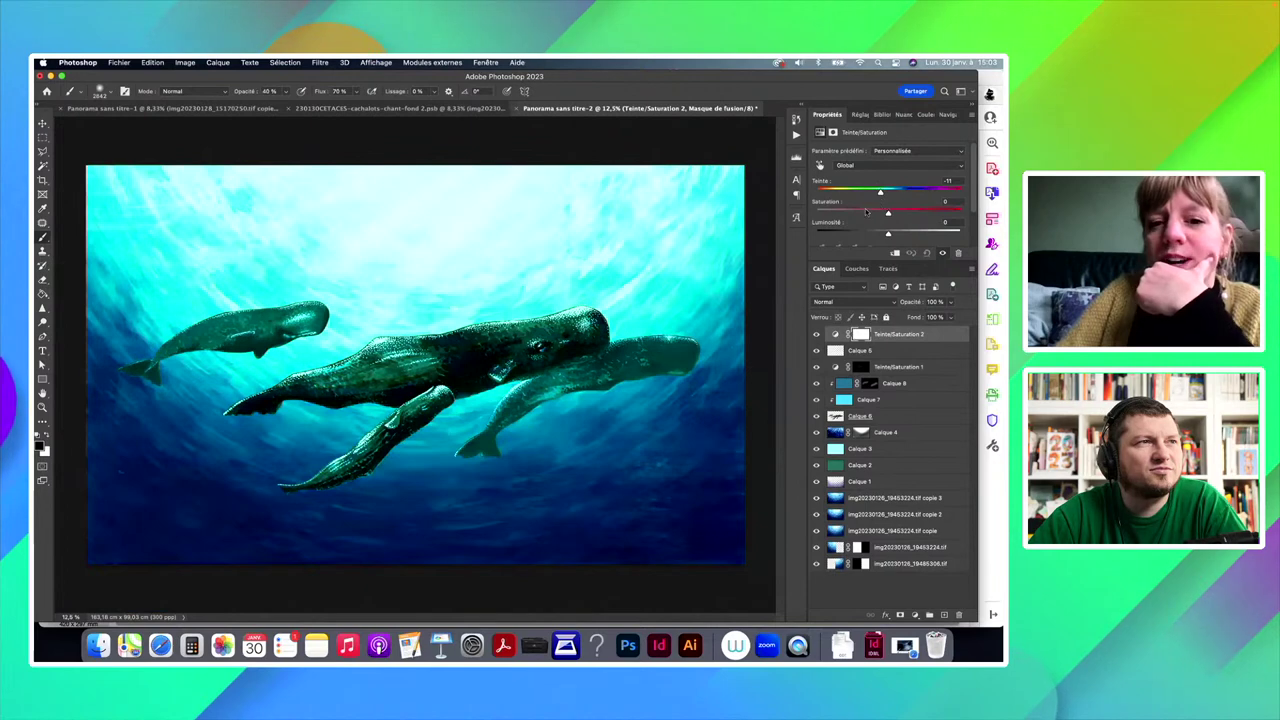
pyautogui.click(866, 212)
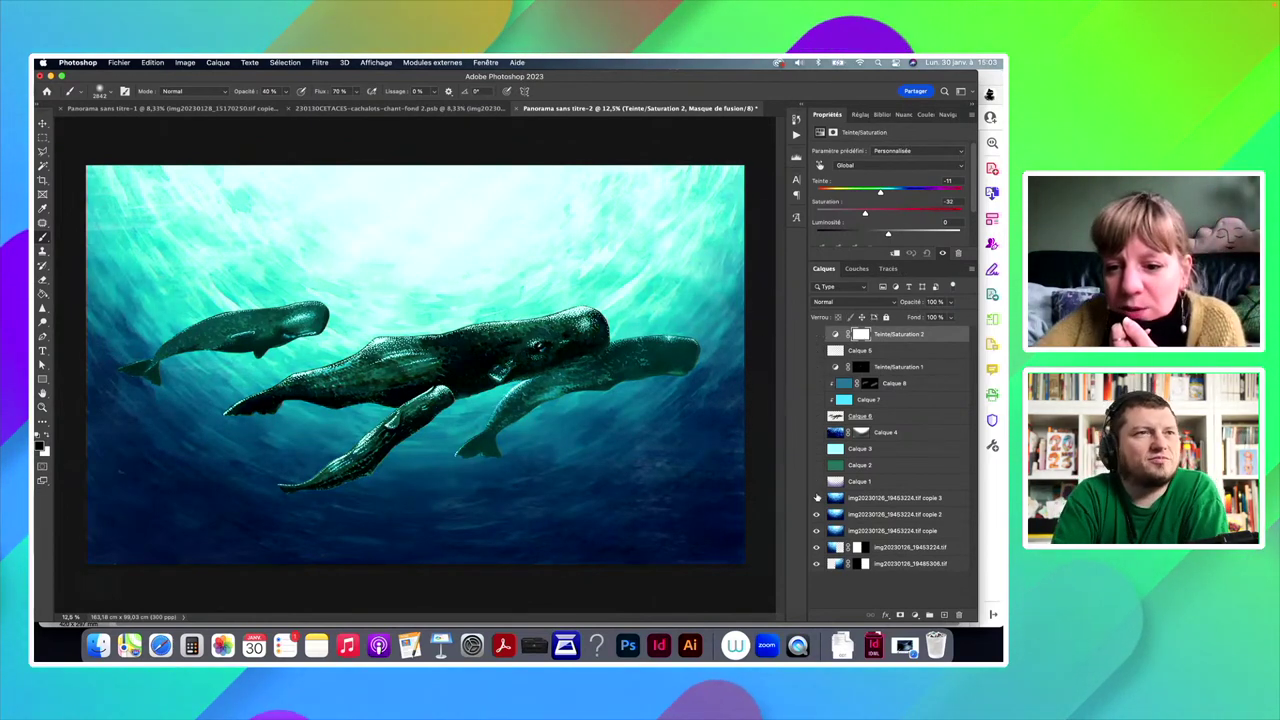
# Step: Compare the scene with and without the whales and tint layers by hiding the upper layers, then show them all again
pyautogui.moveTo(816, 335); pyautogui.dragTo(816, 415)
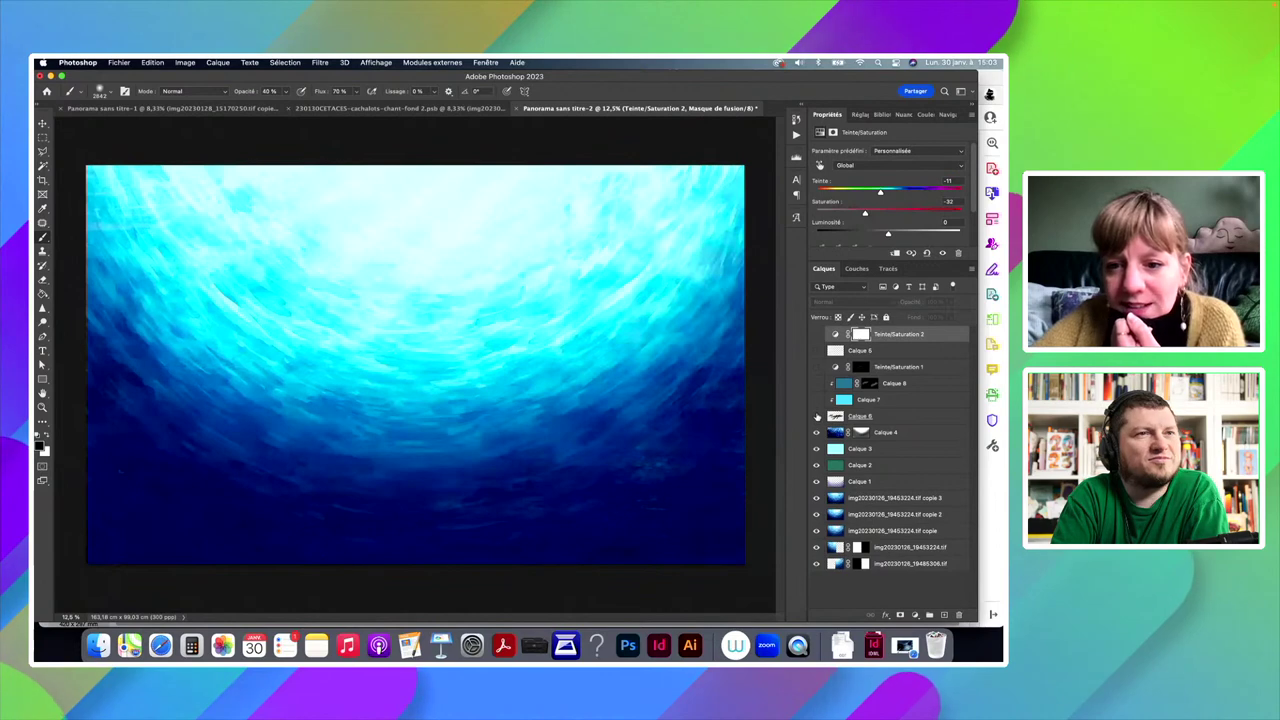
pyautogui.click(816, 415)
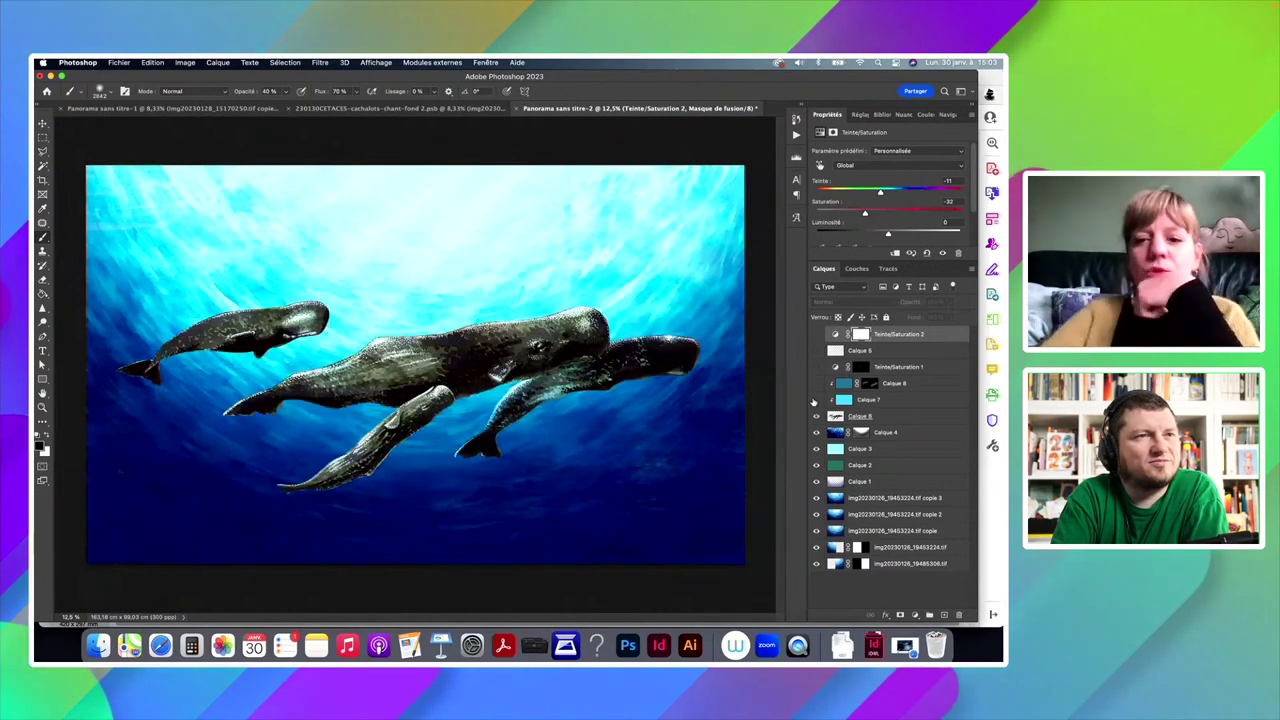
pyautogui.click(817, 334)
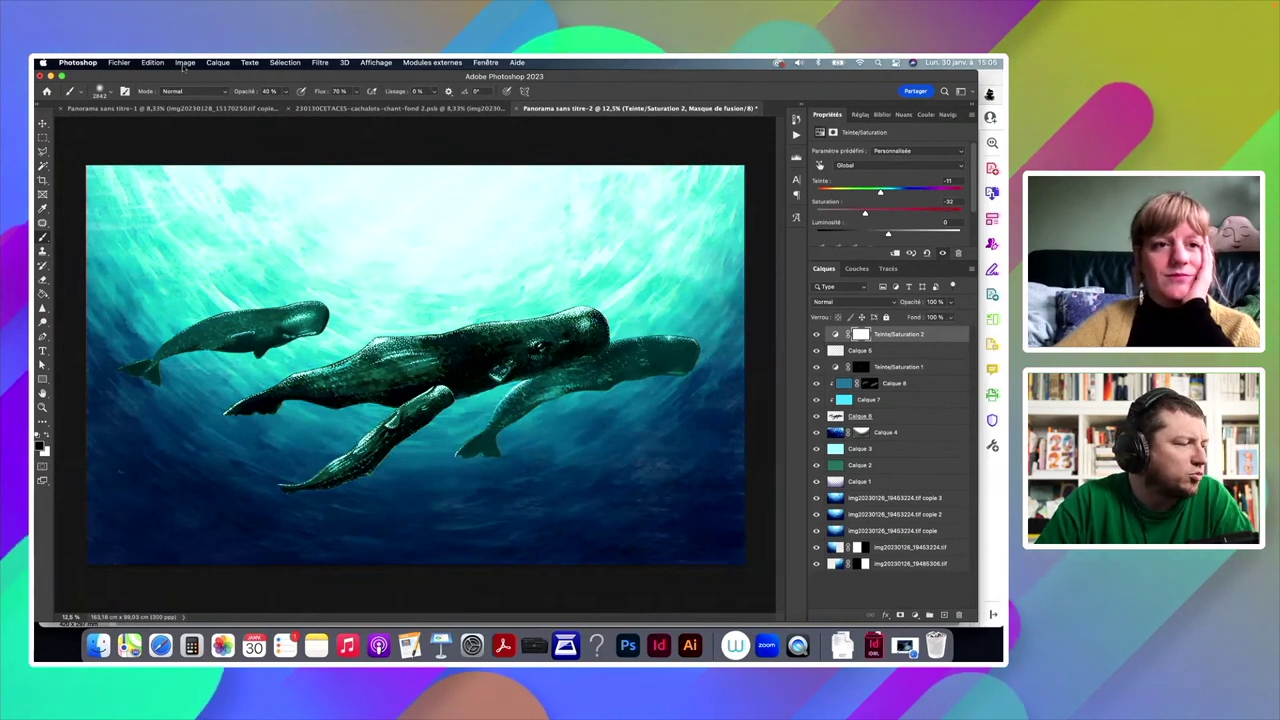
# Step: Preview the picture in proof colours using the CMYK working space
pyautogui.click(376, 63)
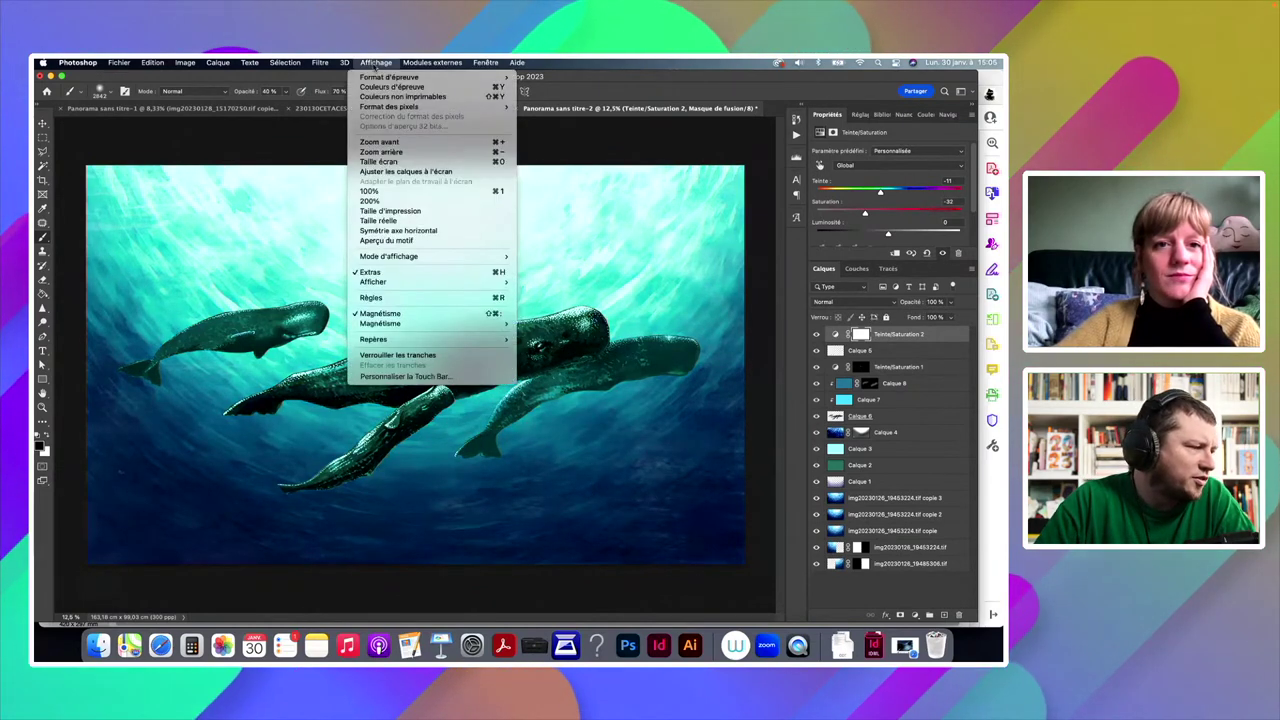
pyautogui.moveTo(455, 76)
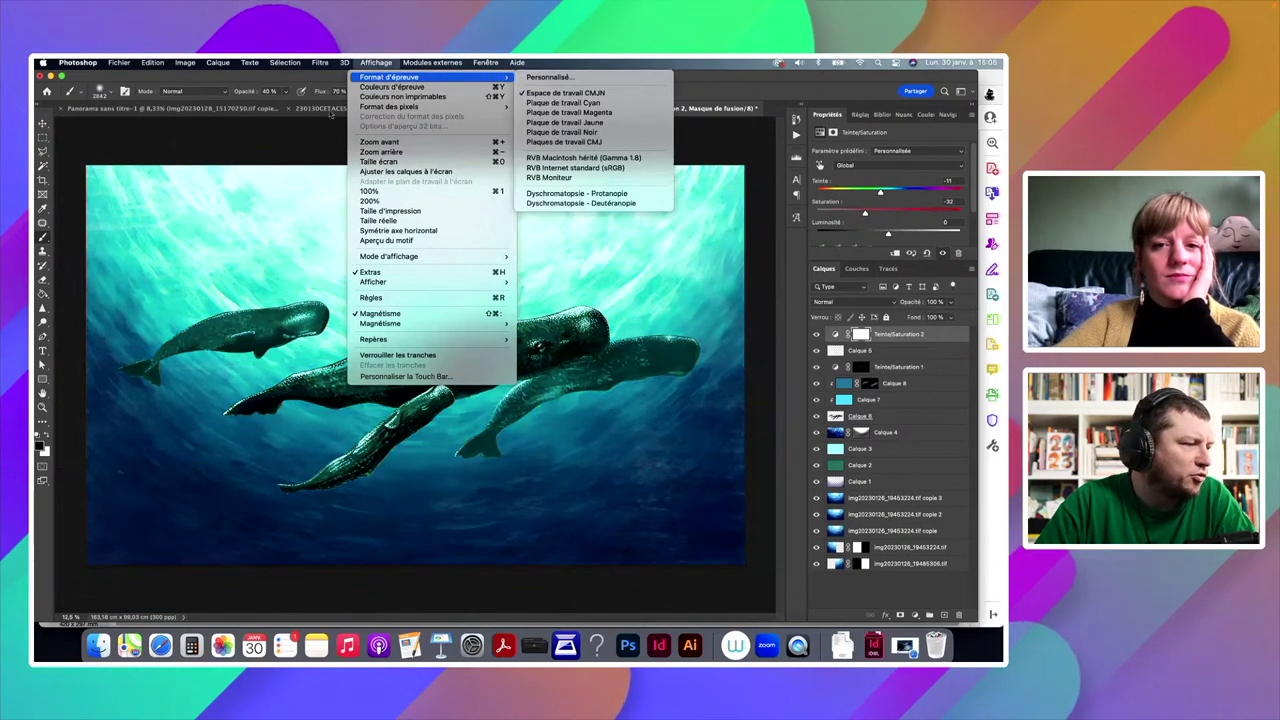
pyautogui.click(400, 87)
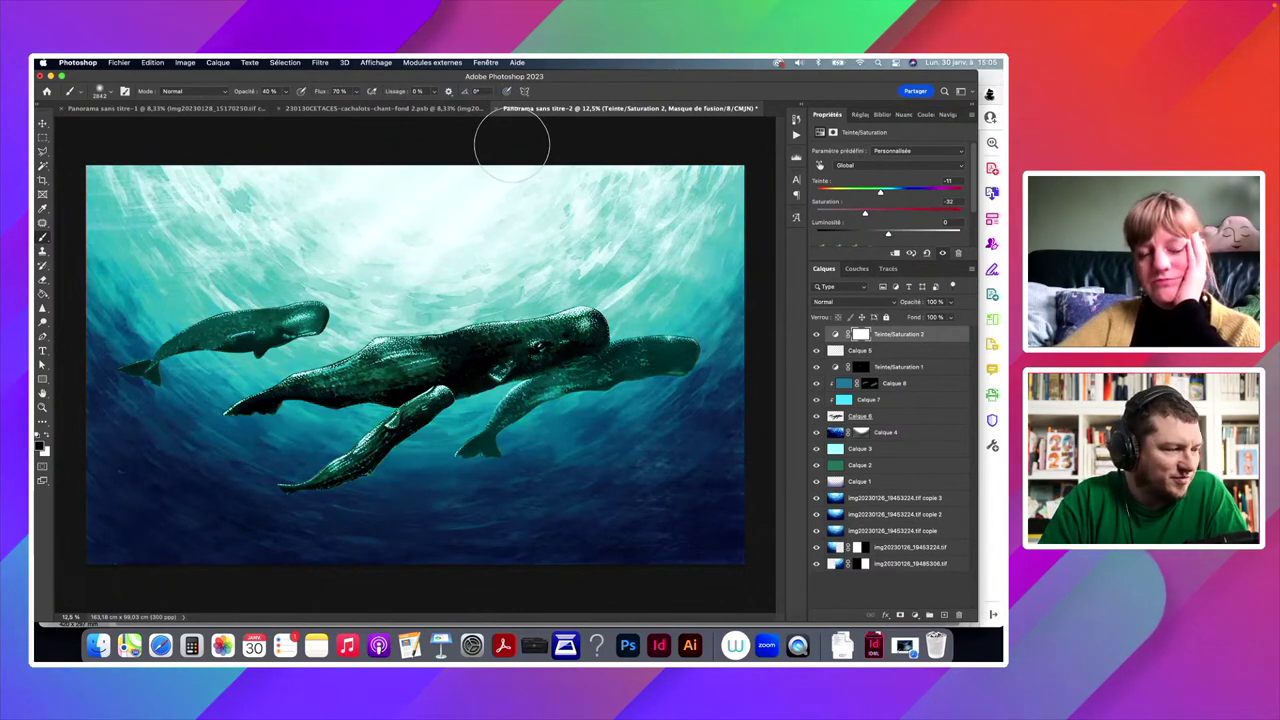
# Step: Try saturation 0 on the topmost Hue/Saturation adjustment, switch off the CMYK proof, and lower the saturation again
pyautogui.click(834, 334)
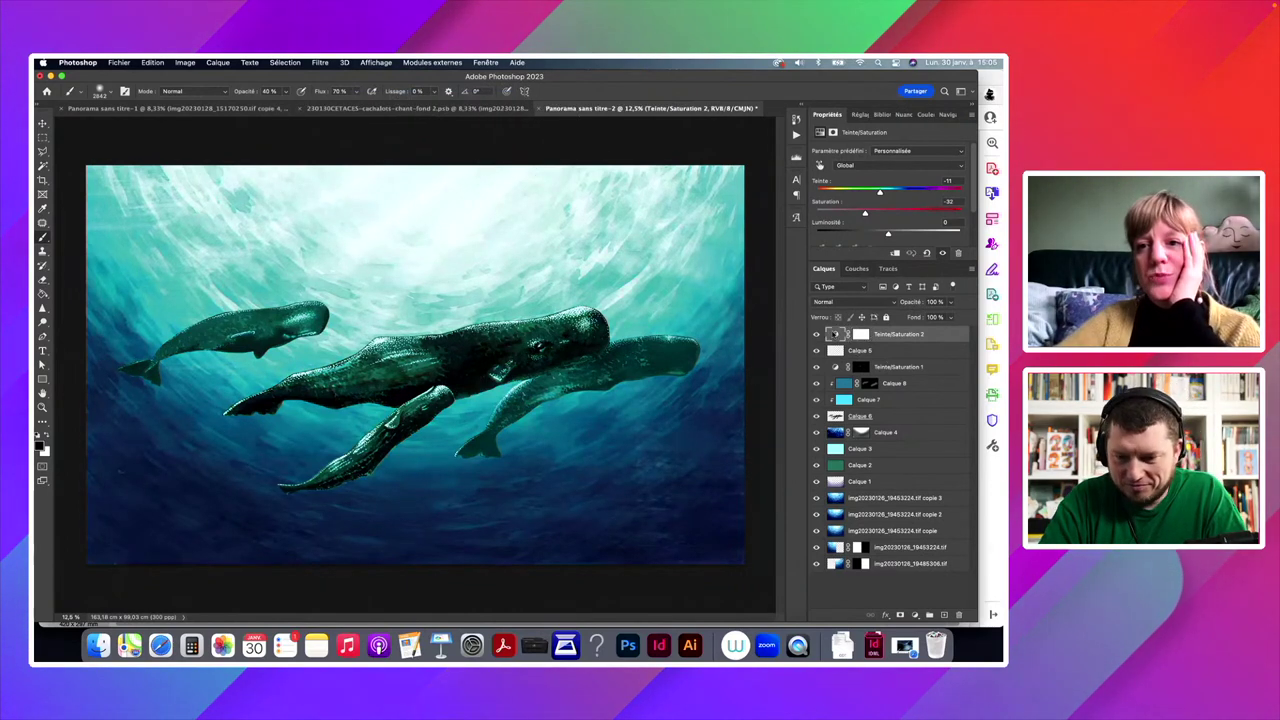
pyautogui.click(897, 213)
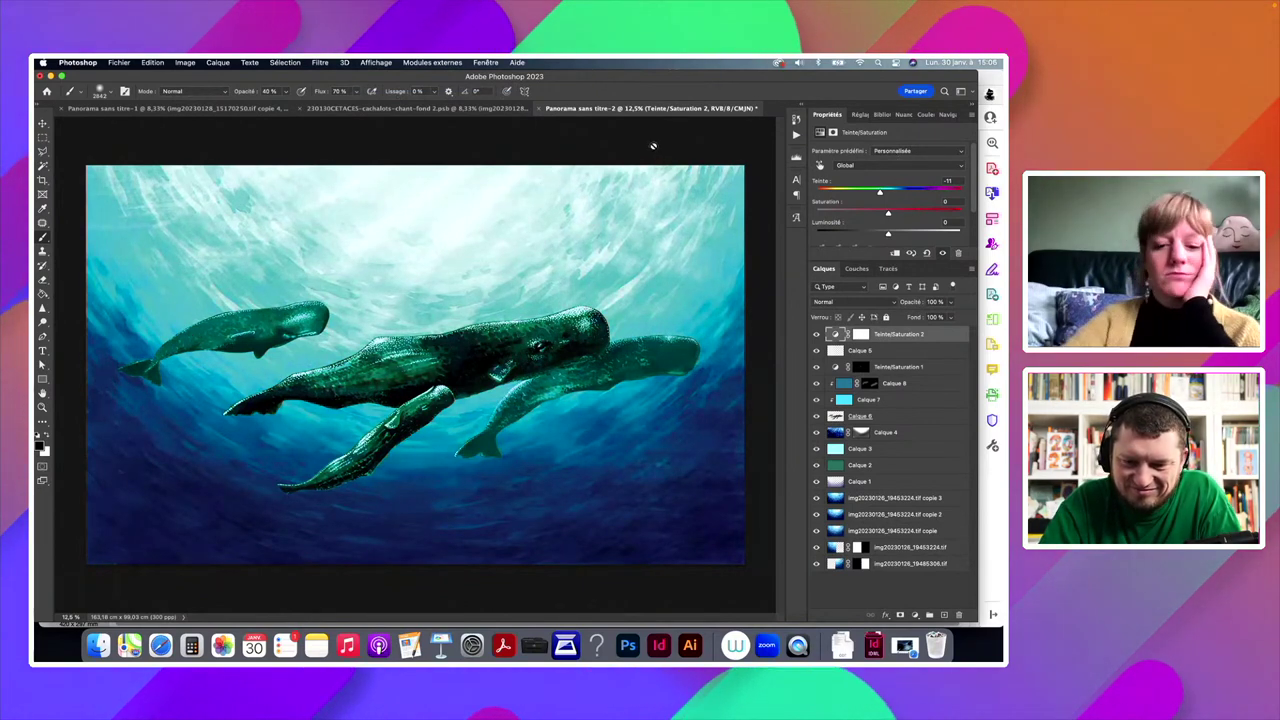
pyautogui.press('super+y')
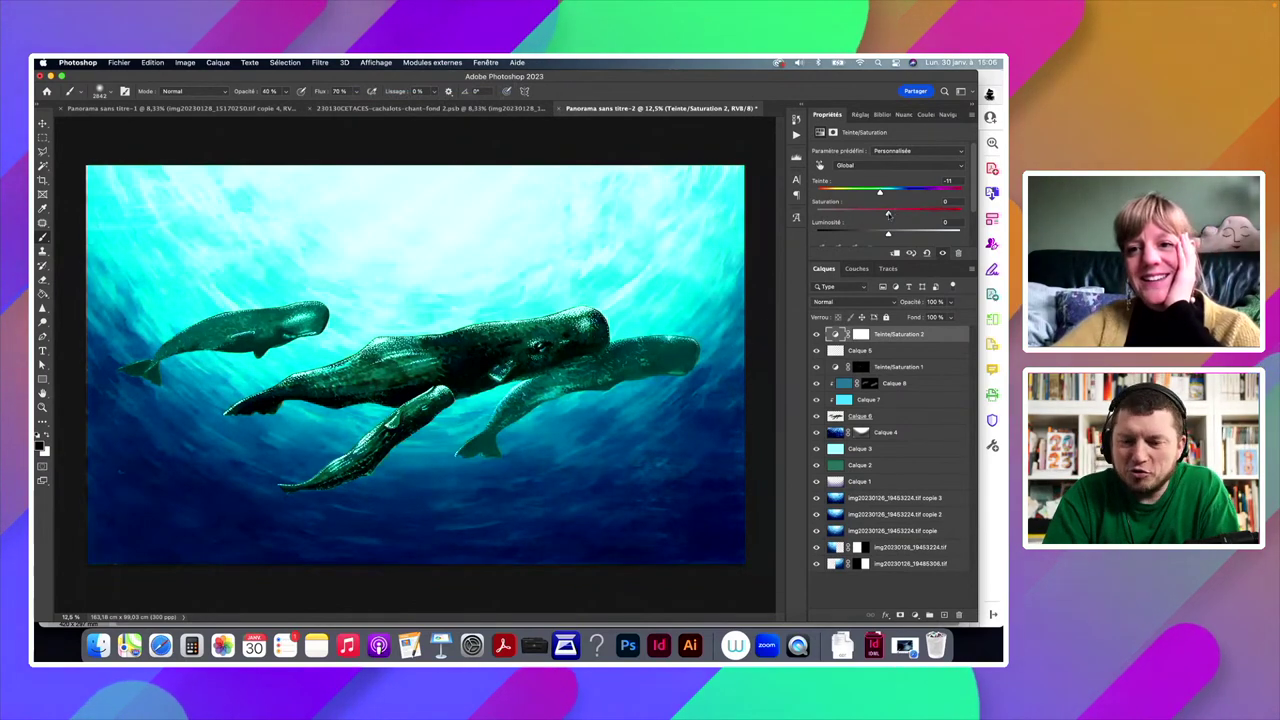
pyautogui.moveTo(888, 214); pyautogui.dragTo(861, 215)
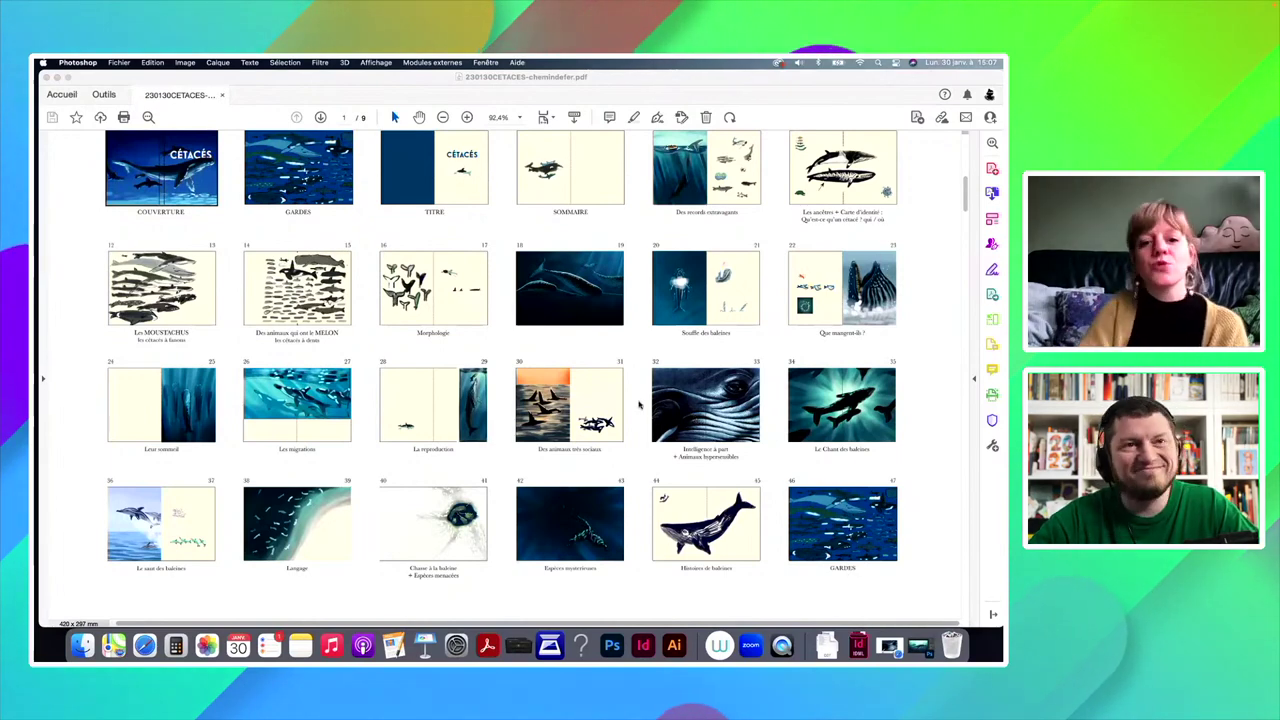
# Step: Switch to Finder and go back from the VOL folder to the CETACES project folder
pyautogui.click(82, 645)
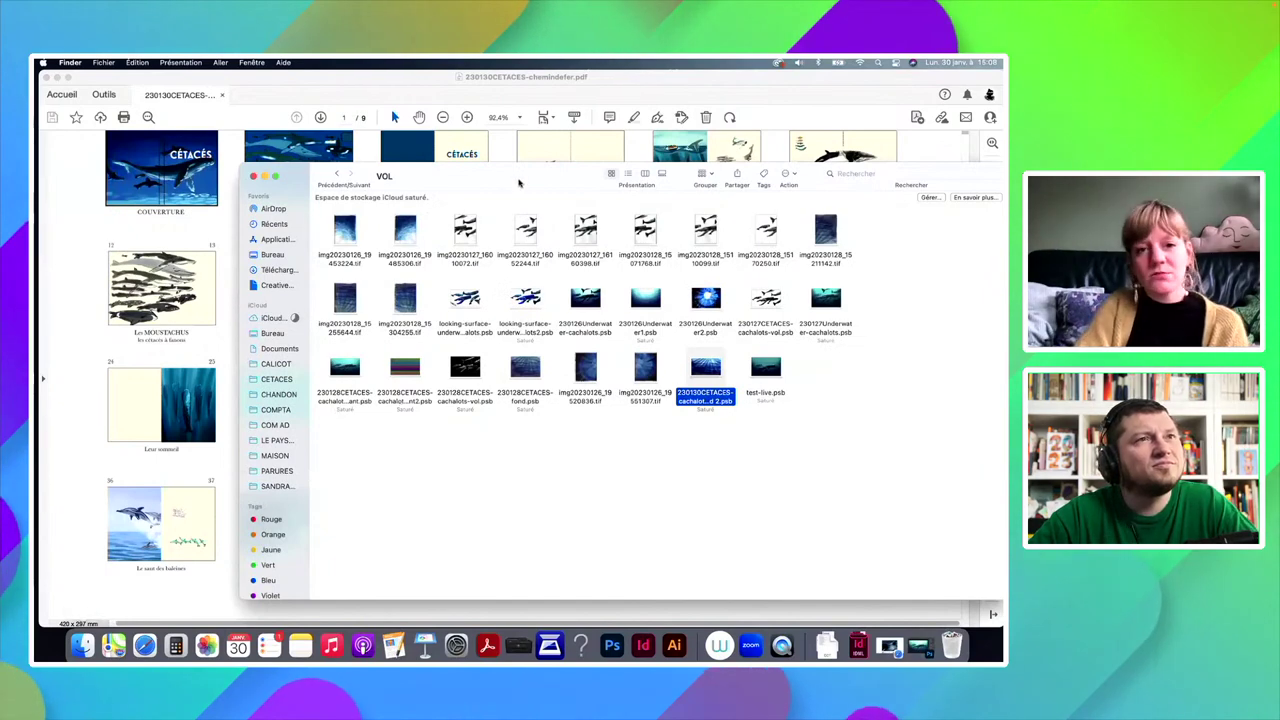
pyautogui.moveTo(530, 174); pyautogui.dragTo(323, 78)
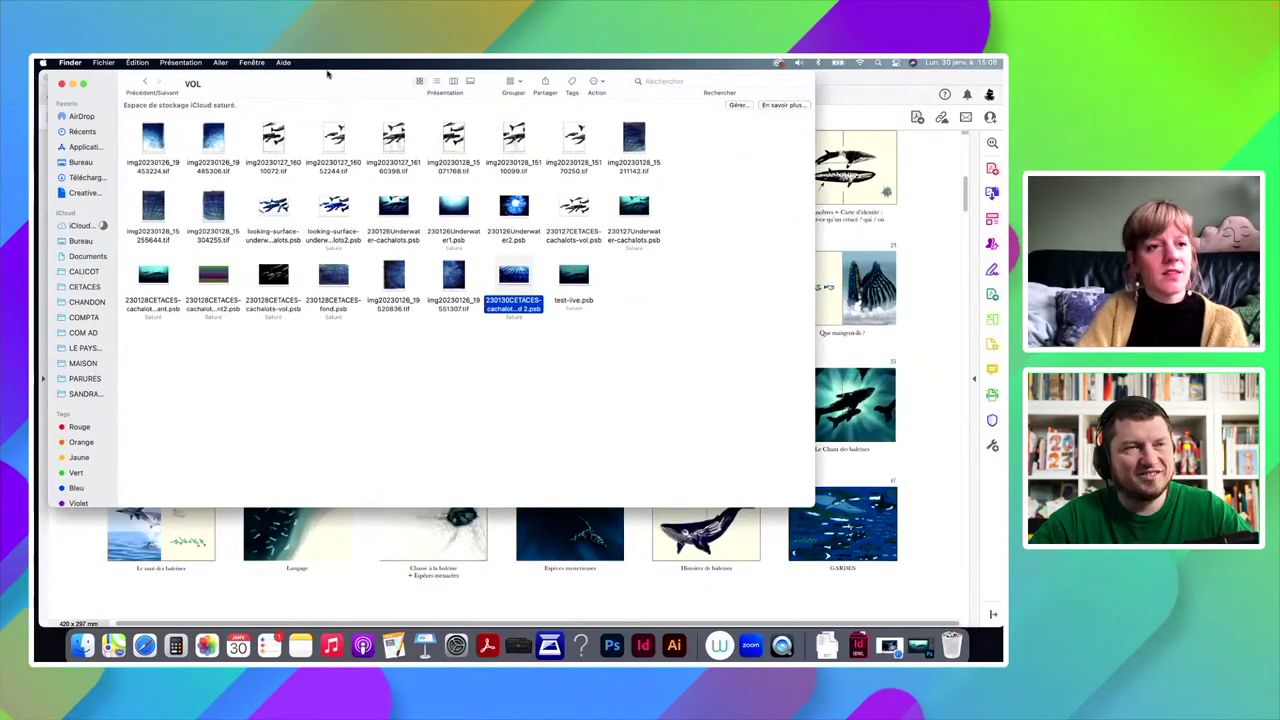
pyautogui.click(147, 86)
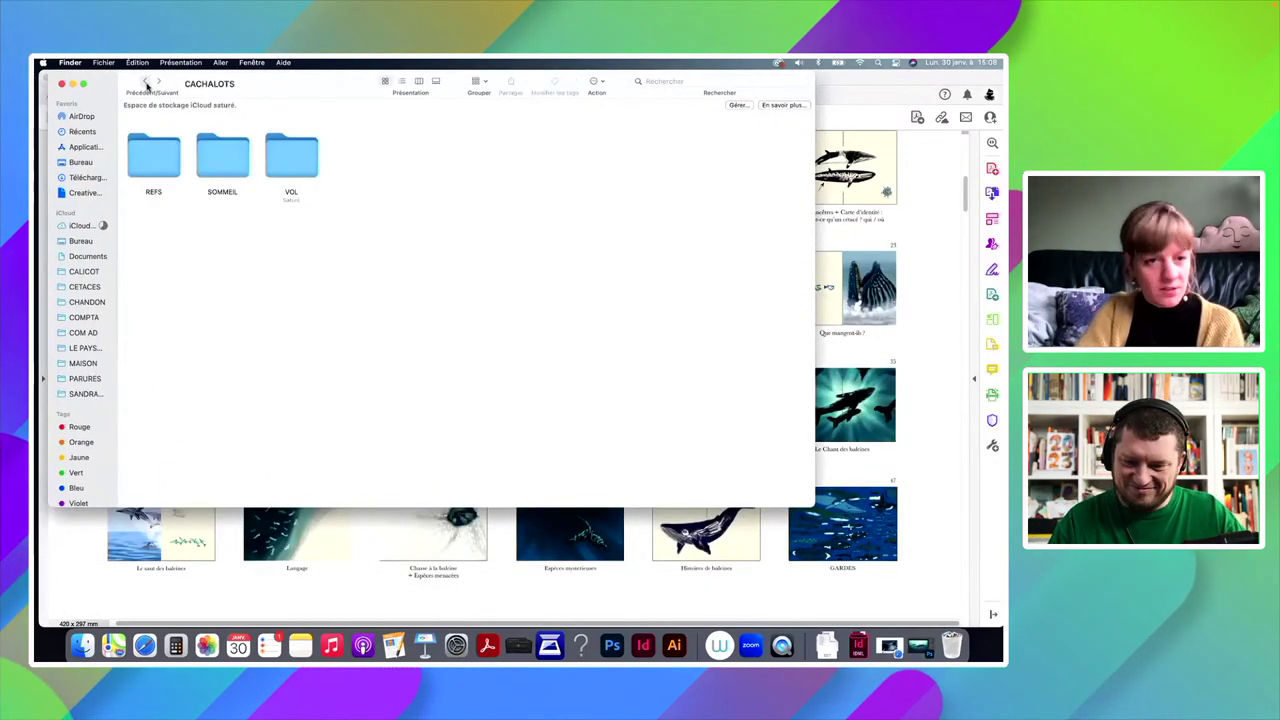
pyautogui.click(147, 86)
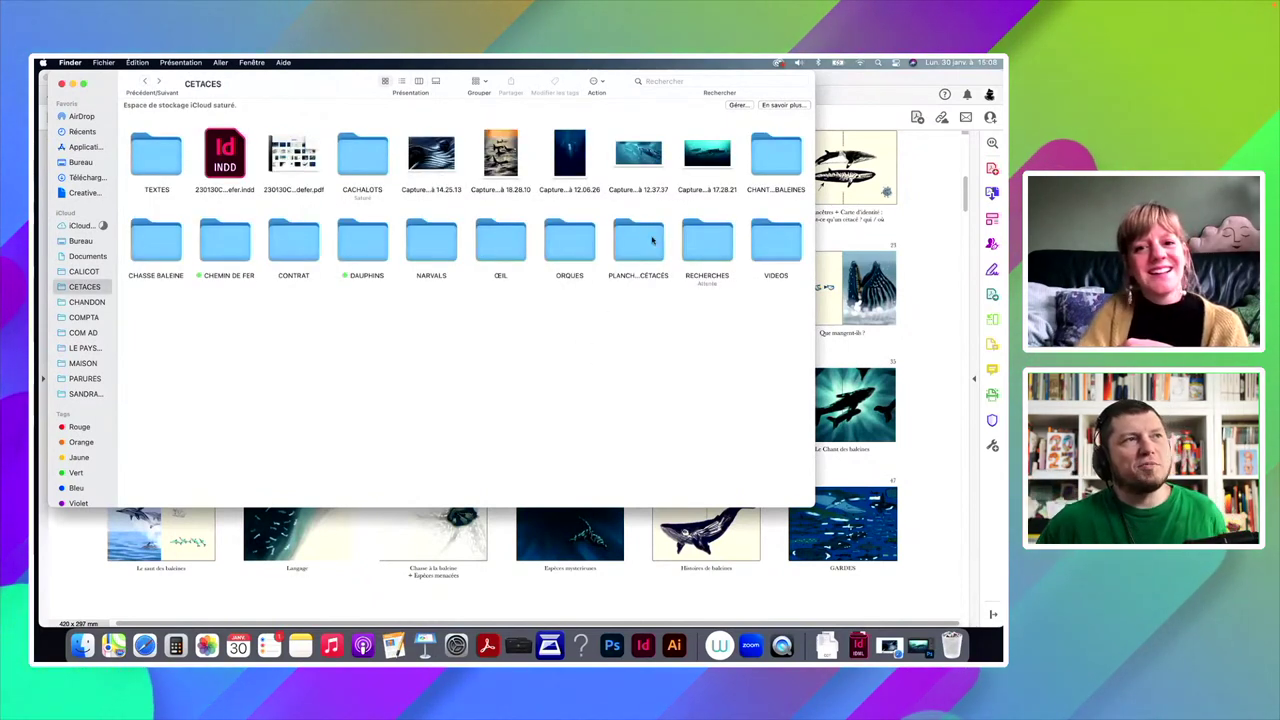
# Step: Open the Refs underwater folder inside RECHERCHES and preview the looking-surface-underwater reference image in PSB format
pyautogui.doubleClick(701, 240)
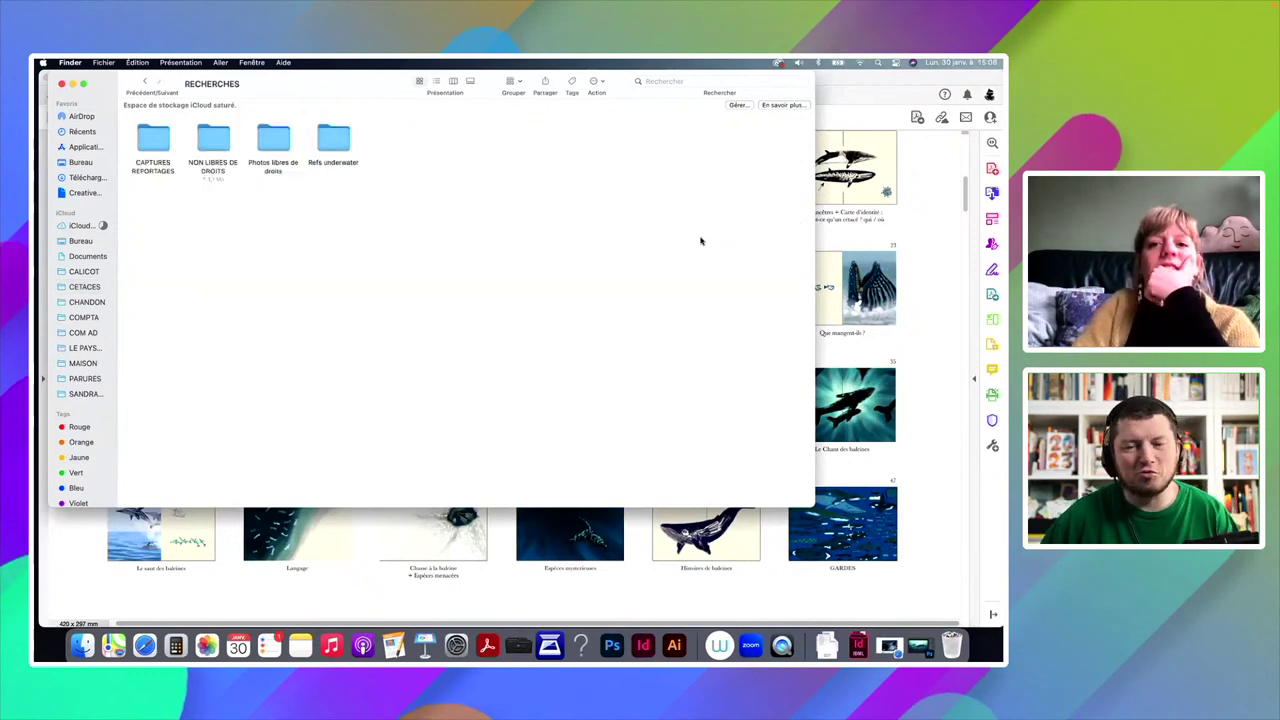
pyautogui.doubleClick(338, 145)
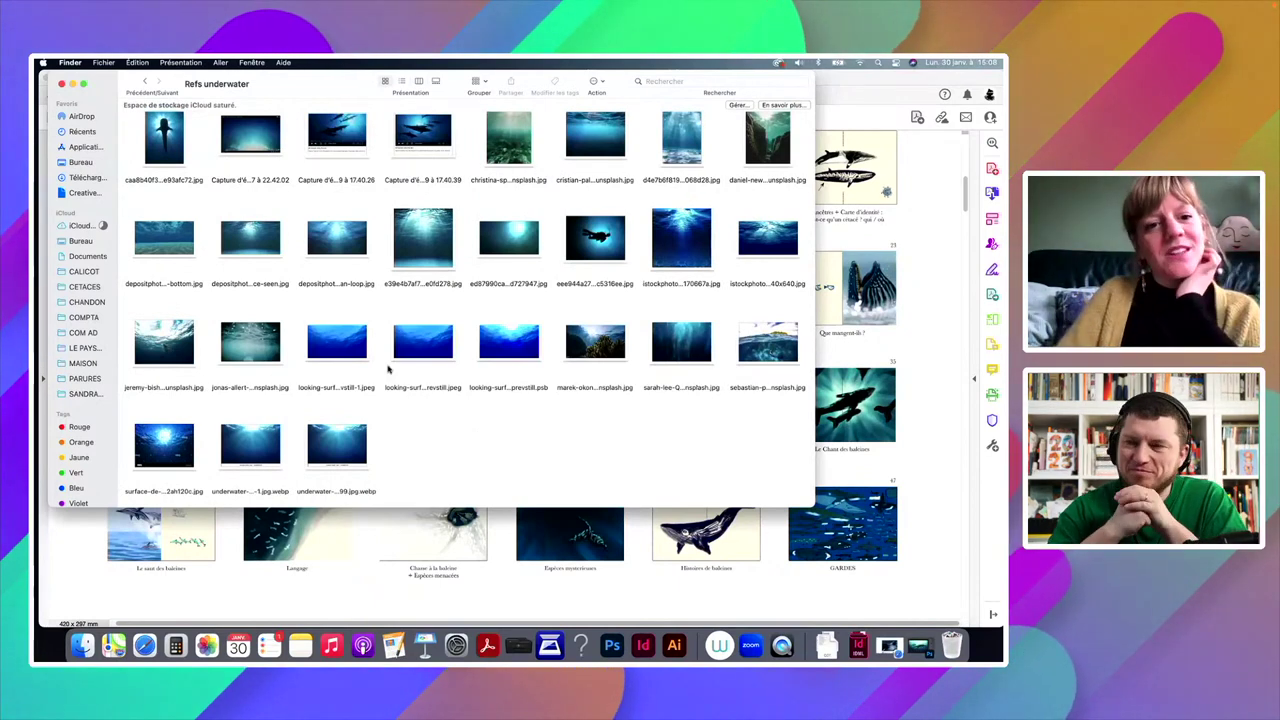
pyautogui.click(503, 347)
pyautogui.press('space')
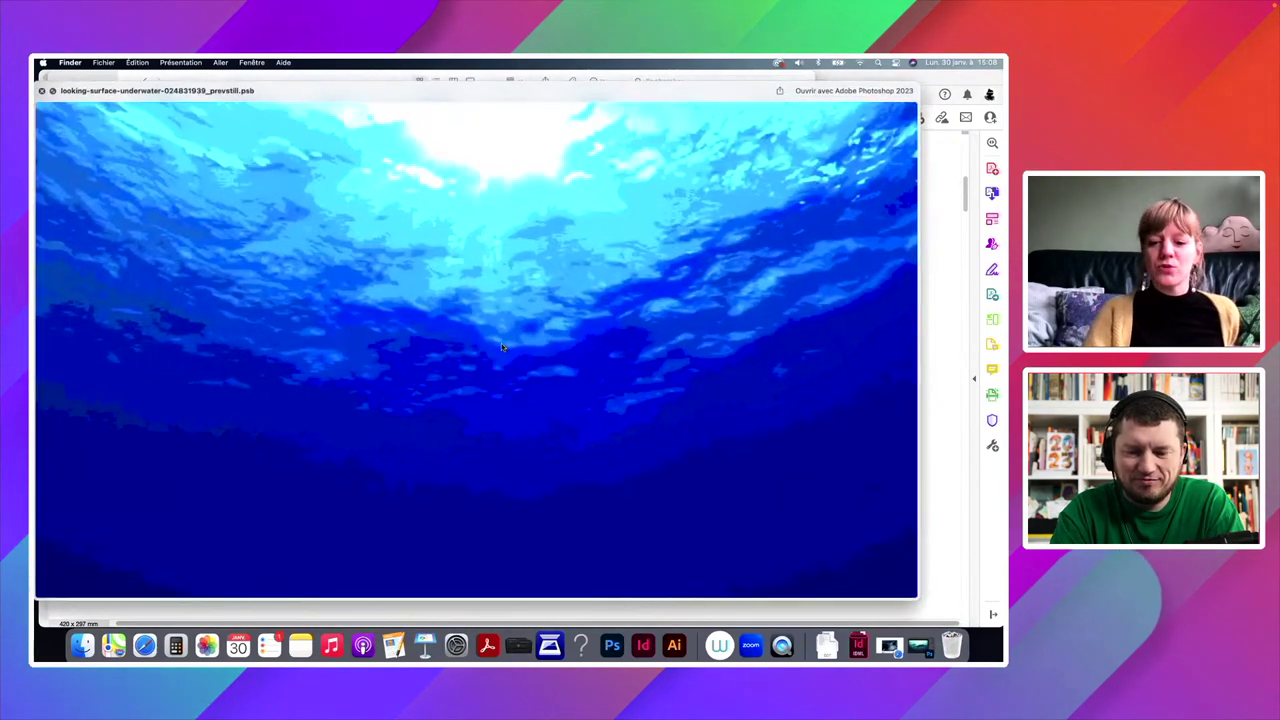